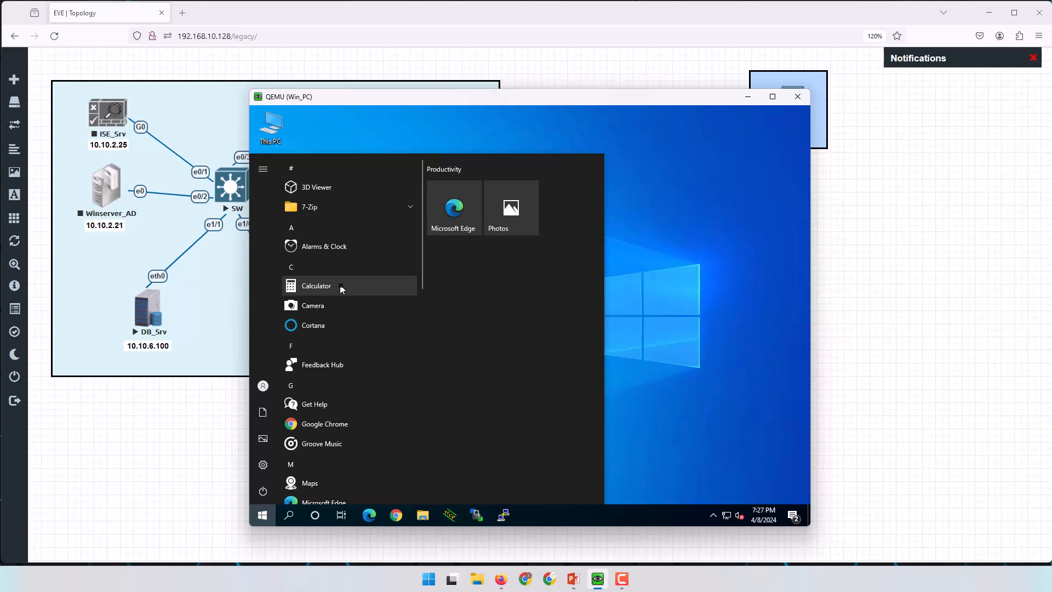
Ping 8.8.8.8 from Command Prompt on Win_PC, then close it and launch Chrome.
click(323, 285)
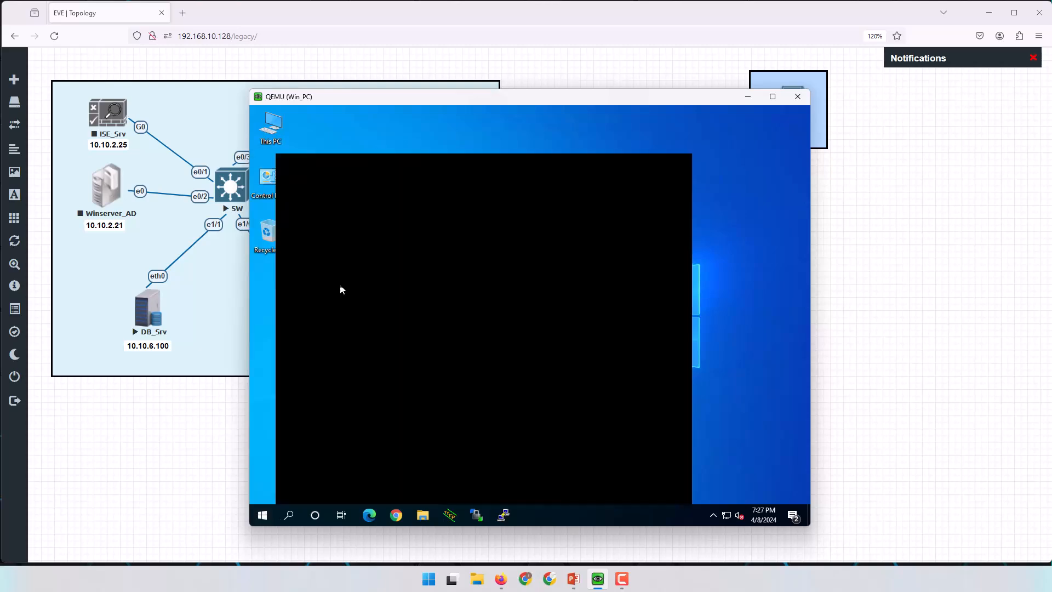
text(cmd)
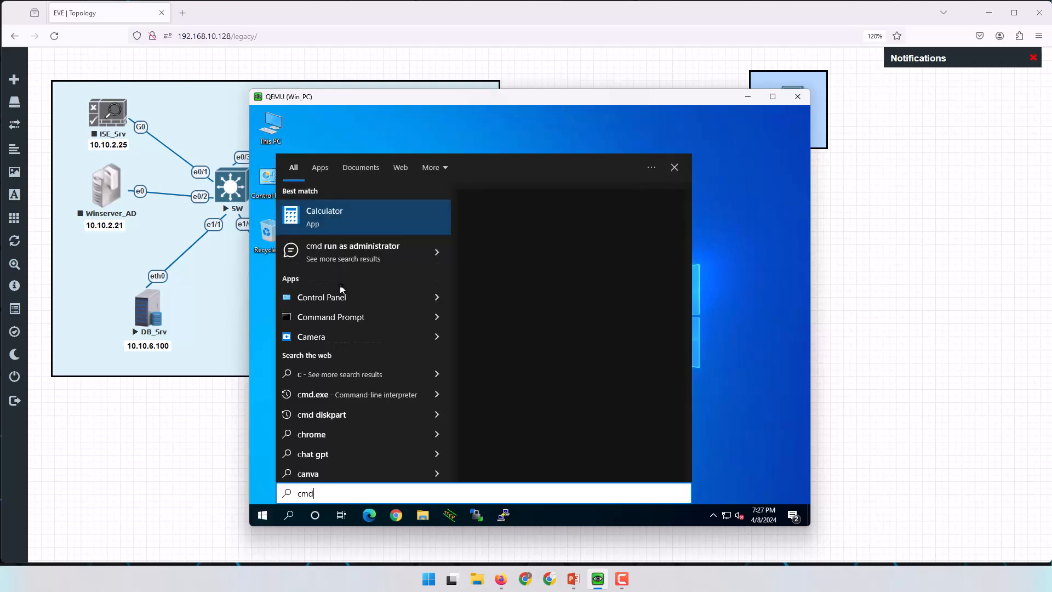
click(340, 289)
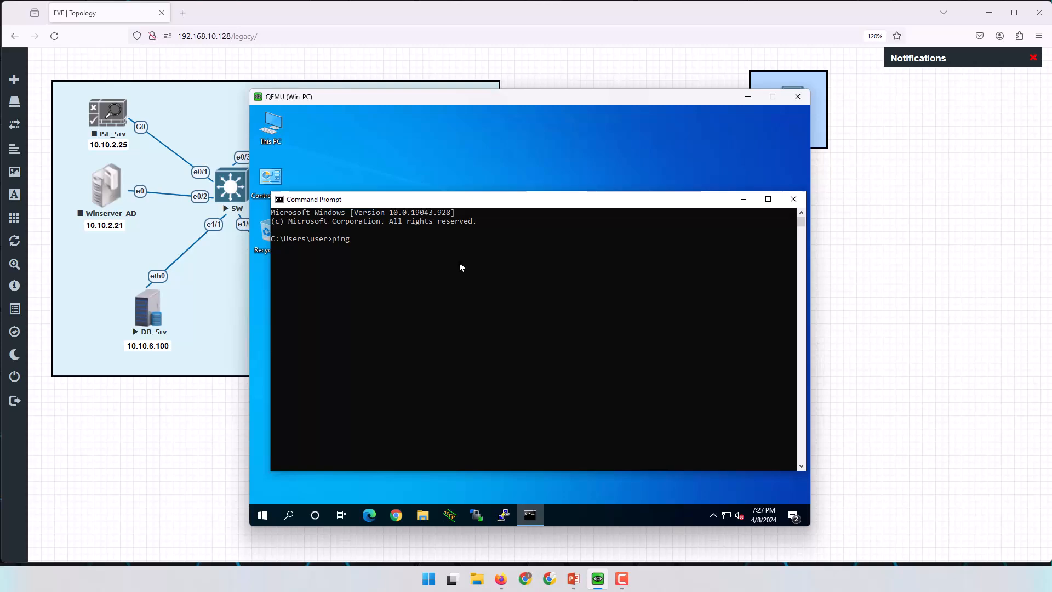
text(ping 8.8.8.8)
key(Return)
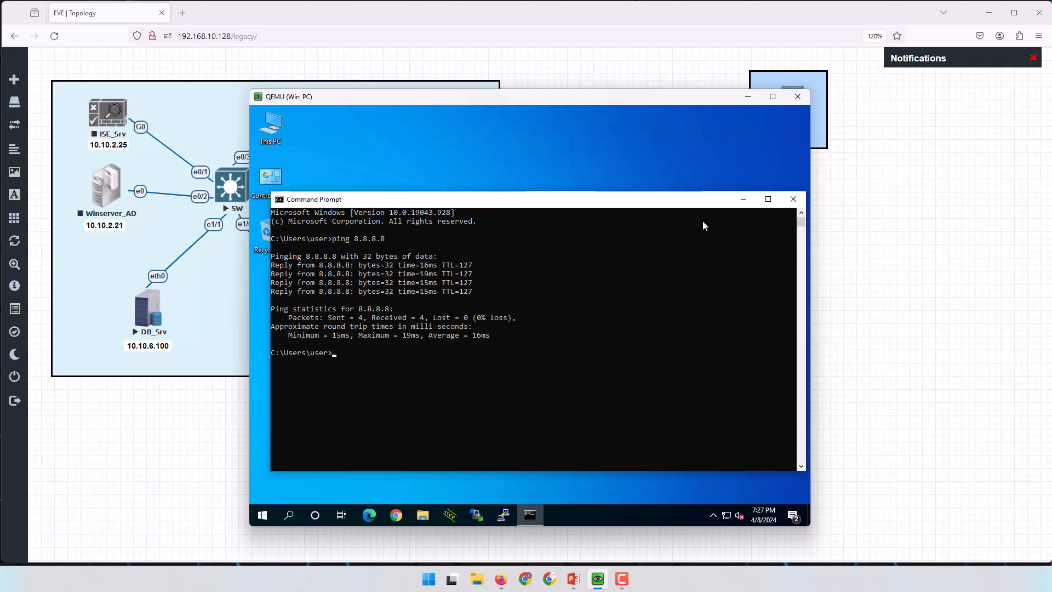
click(795, 200)
click(395, 516)
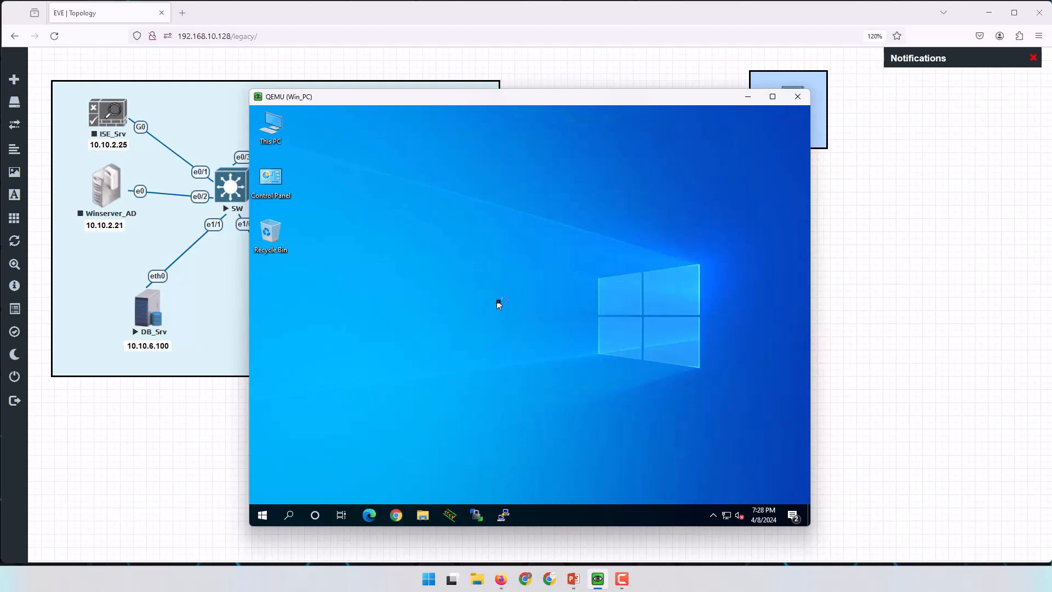
Load amazon.com in Win_PC's Chrome, dismissing the default-browser and update notices.
drag(678, 97, 591, 95)
click(762, 166)
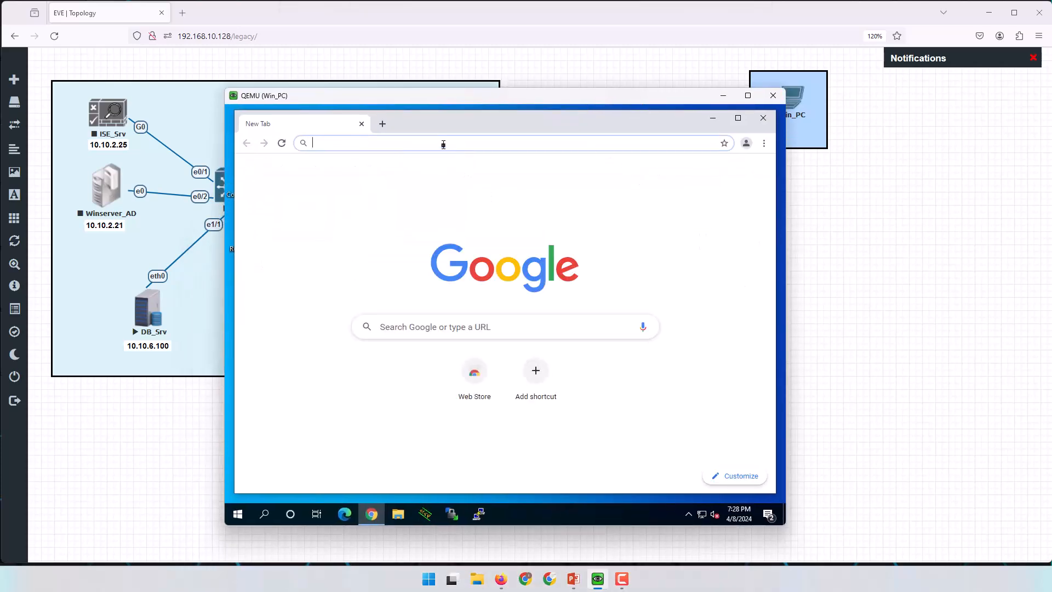
text(amazon)
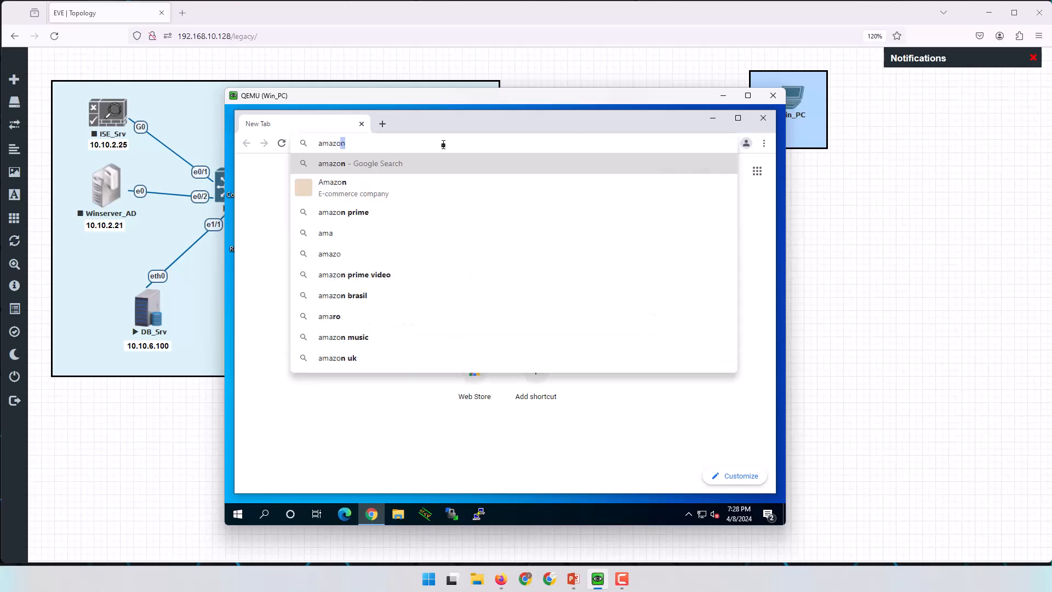
text(.com)
key(Return)
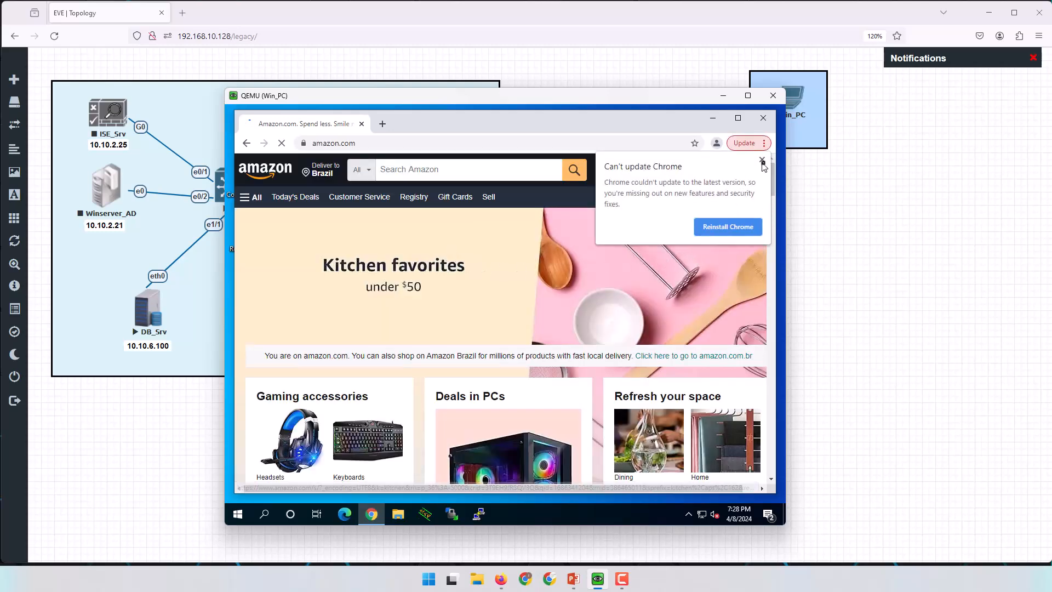
click(762, 160)
drag(621, 96, 1051, 156)
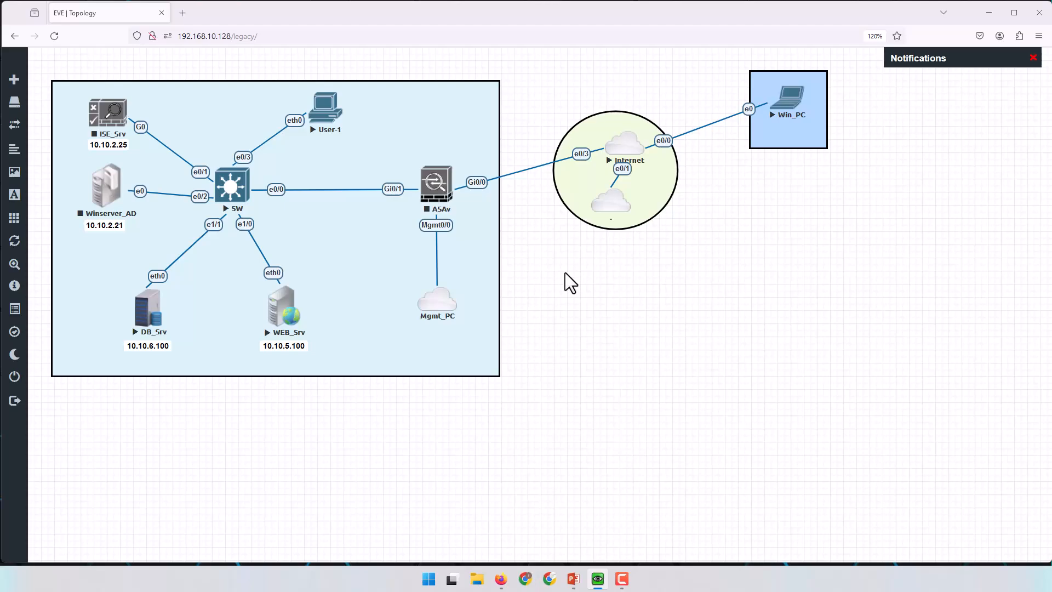
Open the SW console, enter enable mode and run 'sh ip int br', noting Vlan1 at 10.10.1.1.
click(237, 203)
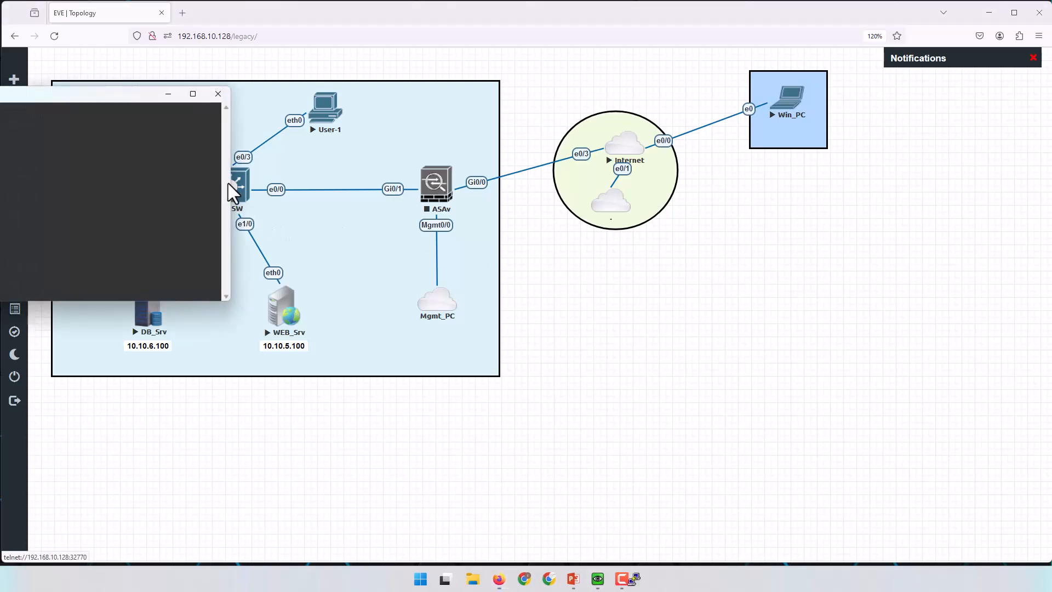
drag(123, 100, 825, 237)
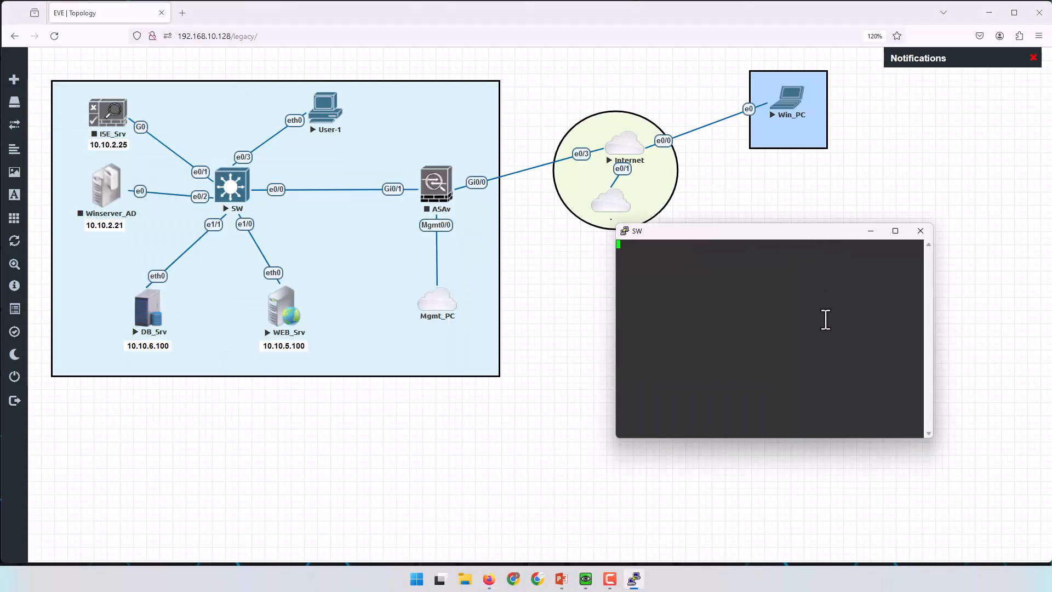
key(Return)
key(Return)
key(Return)
key(Return)
key(Return)
key(Return)
text(en)
key(Return)
key(Return)
key(Return)
text(sh ip int br)
key(Return)
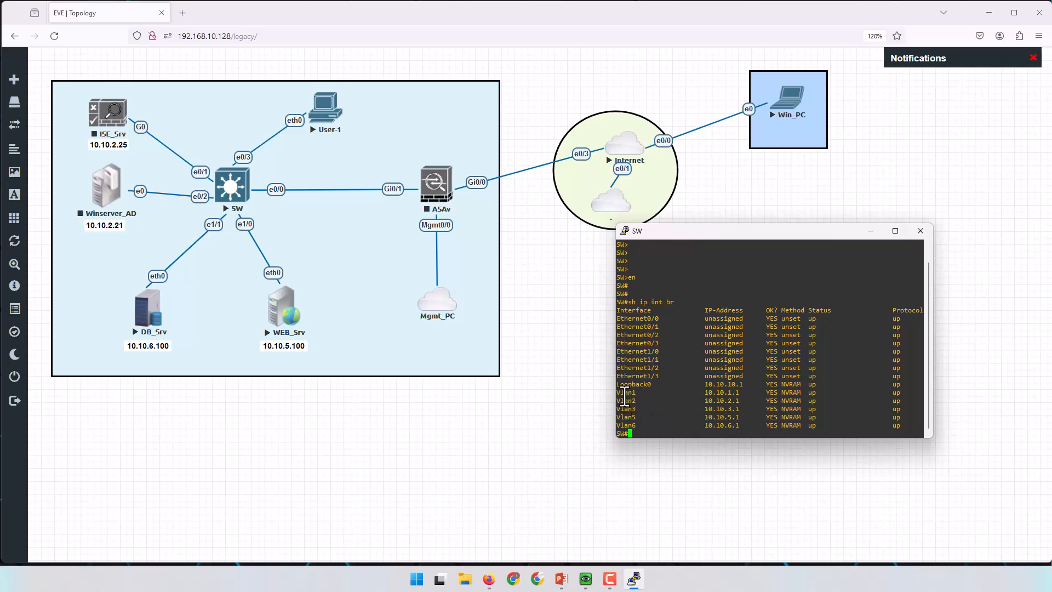
drag(617, 392, 636, 400)
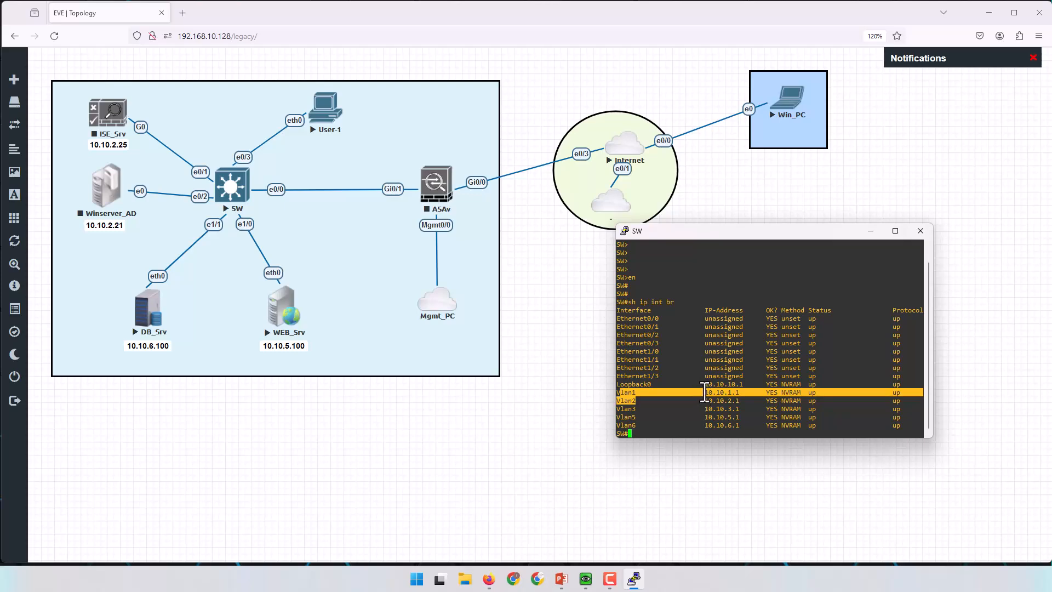
drag(704, 393, 717, 423)
click(717, 424)
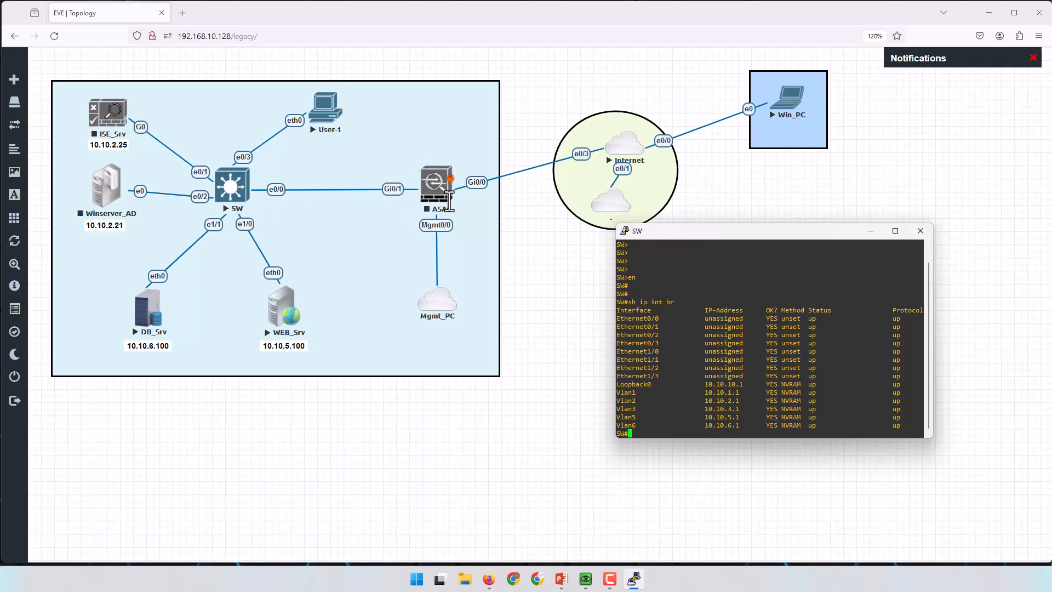
Show SW's running config for interface Ethernet0/0, noting Vlan1's 10.10.1.1 address.
key(Return)
key(Return)
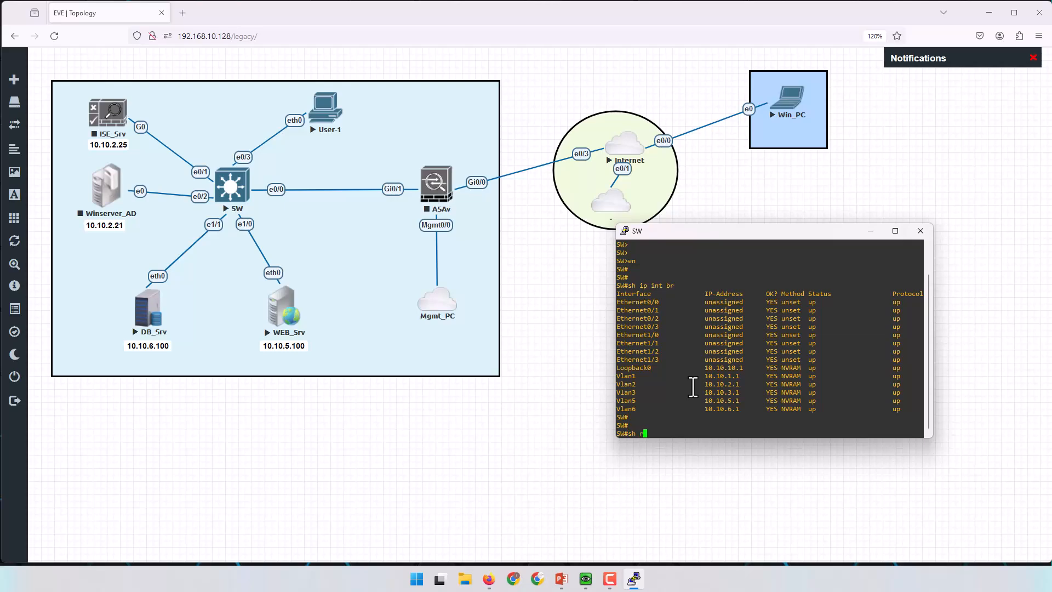
text(sh run int e0/0)
key(Return)
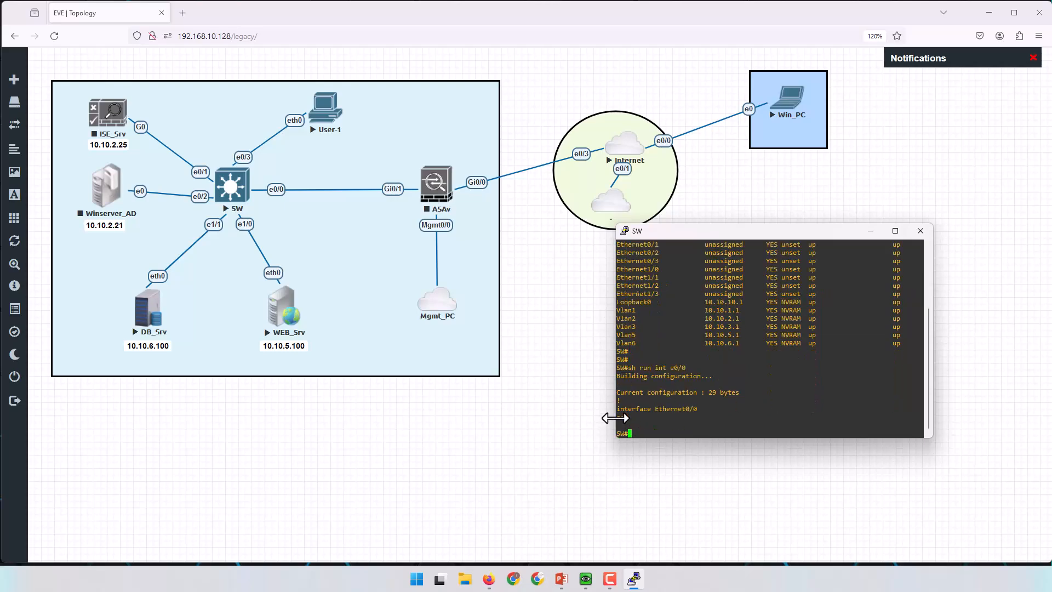
drag(620, 408, 699, 408)
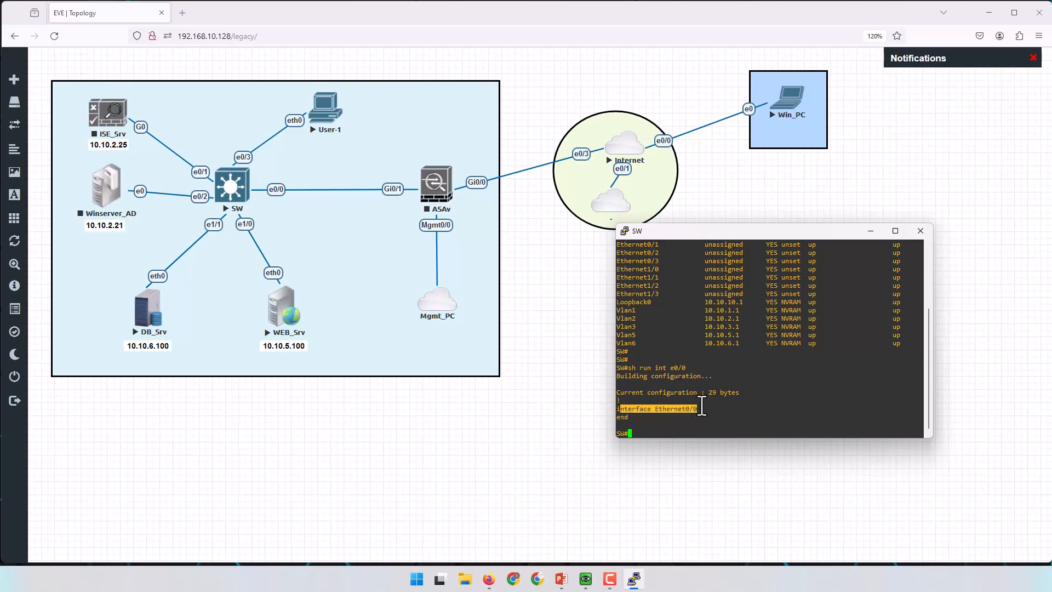
drag(624, 310, 742, 310)
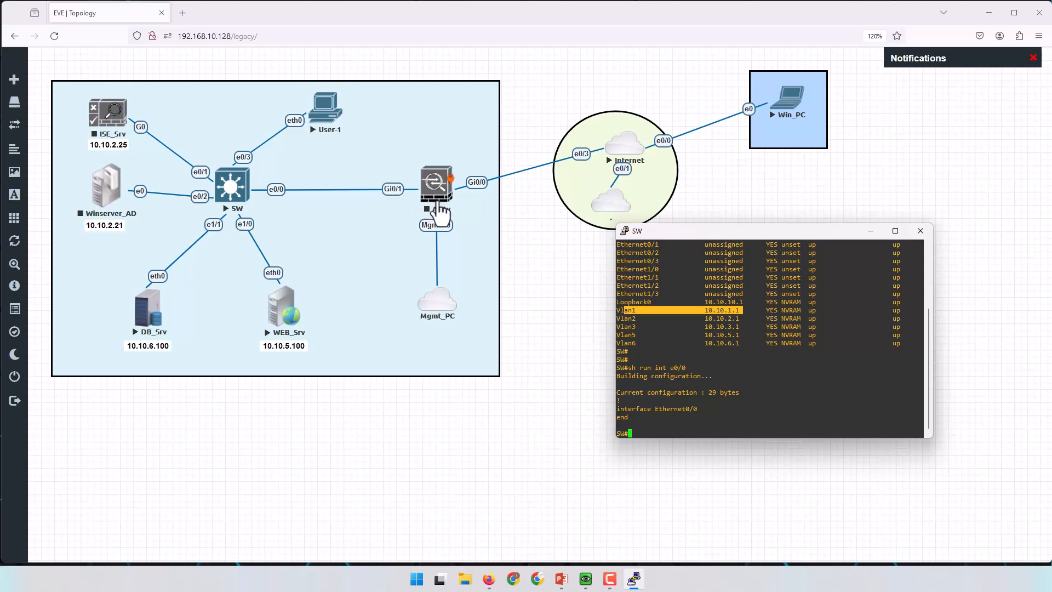
drag(703, 310, 746, 311)
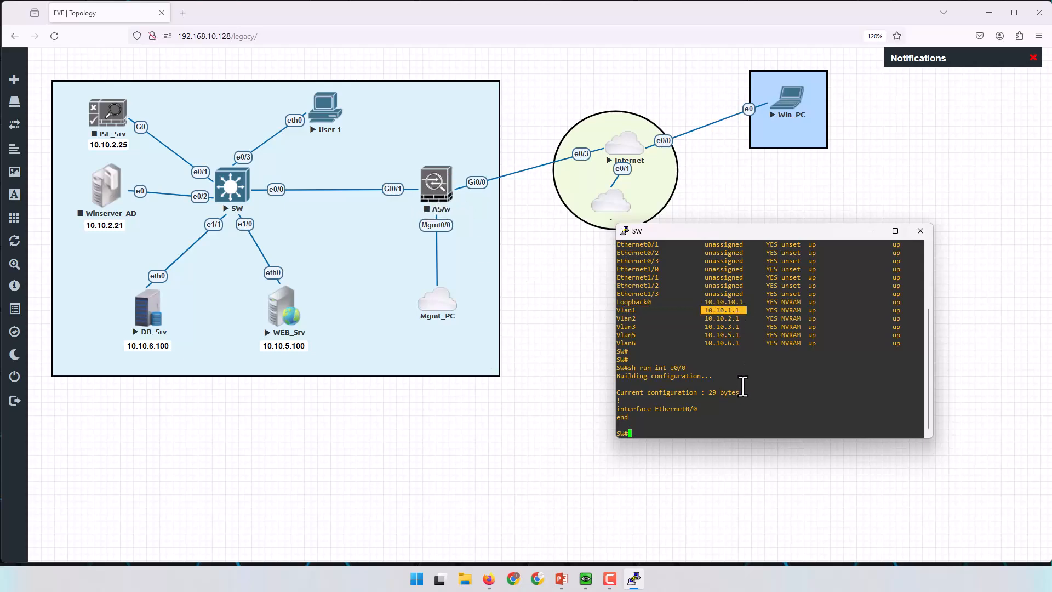
Display the switch's routes, highlighting ip route 0.0.0.0 0.0.0.0 10.10.1.2.
key(Return)
key(Return)
key(Return)
key(Return)
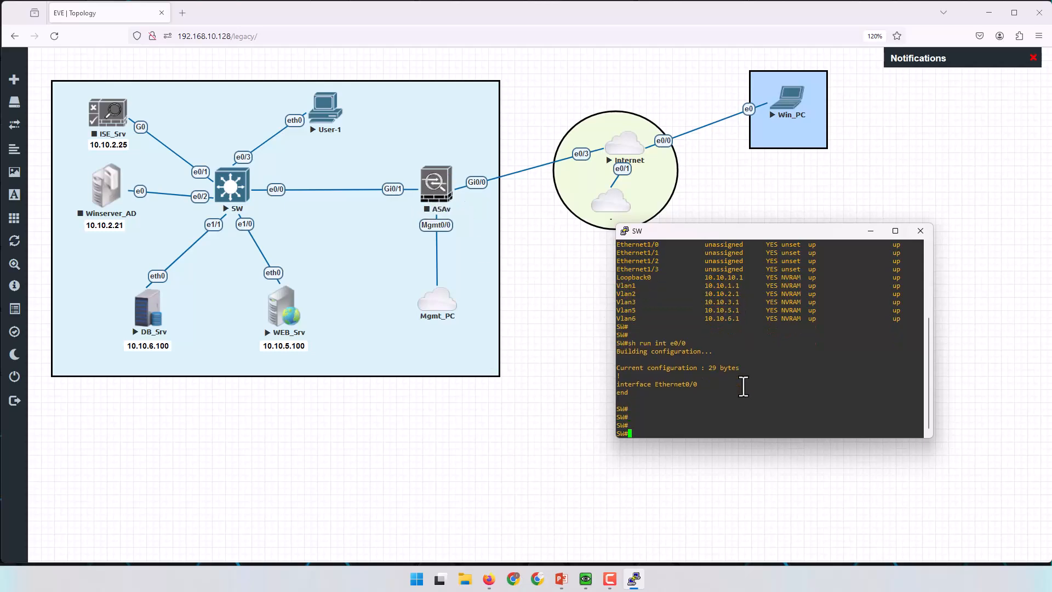
key(Return)
key(Return)
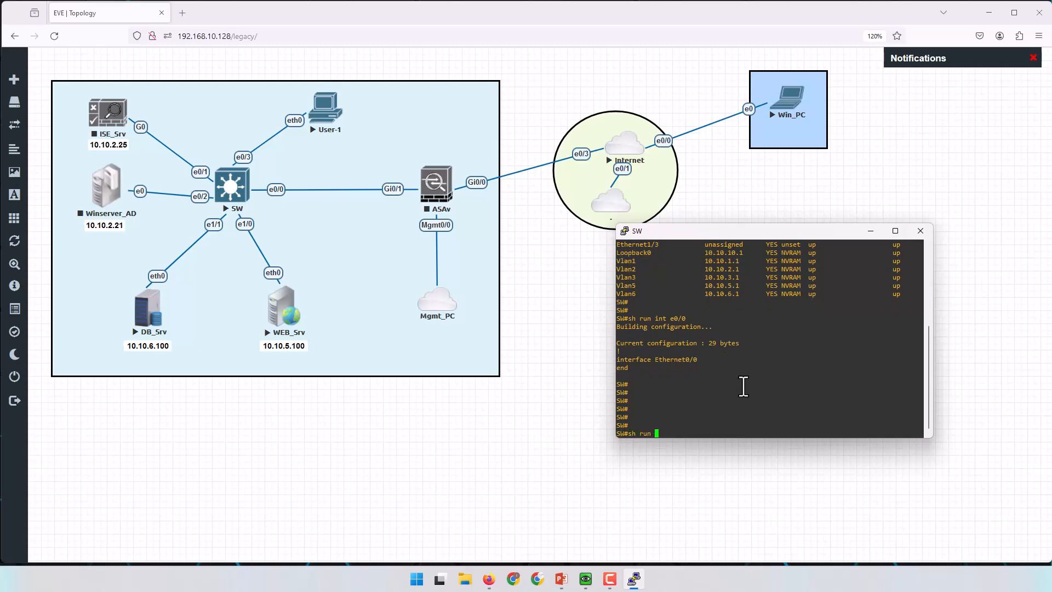
key(Return)
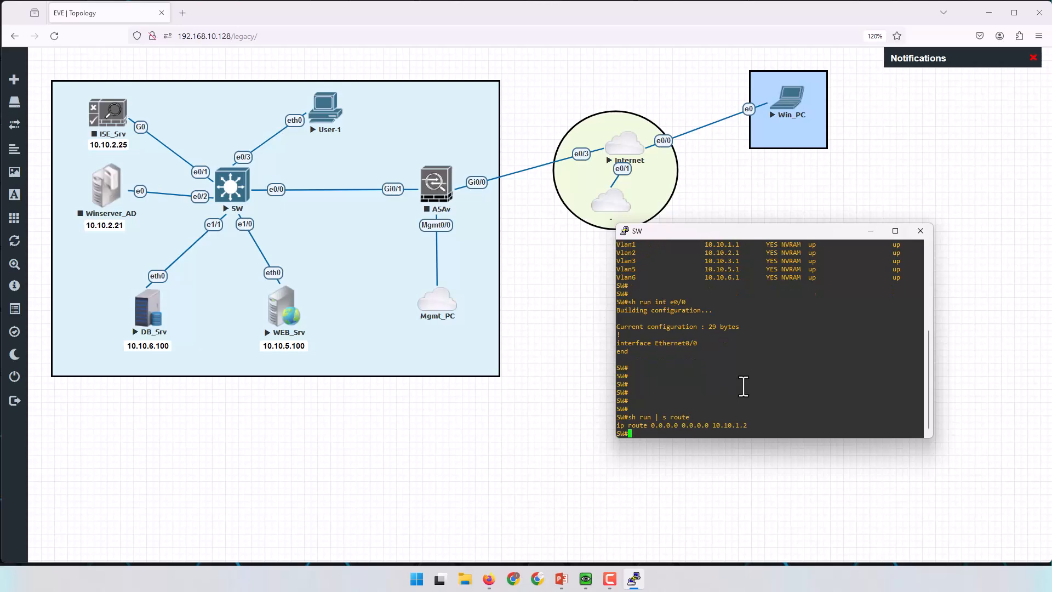
drag(616, 425, 749, 428)
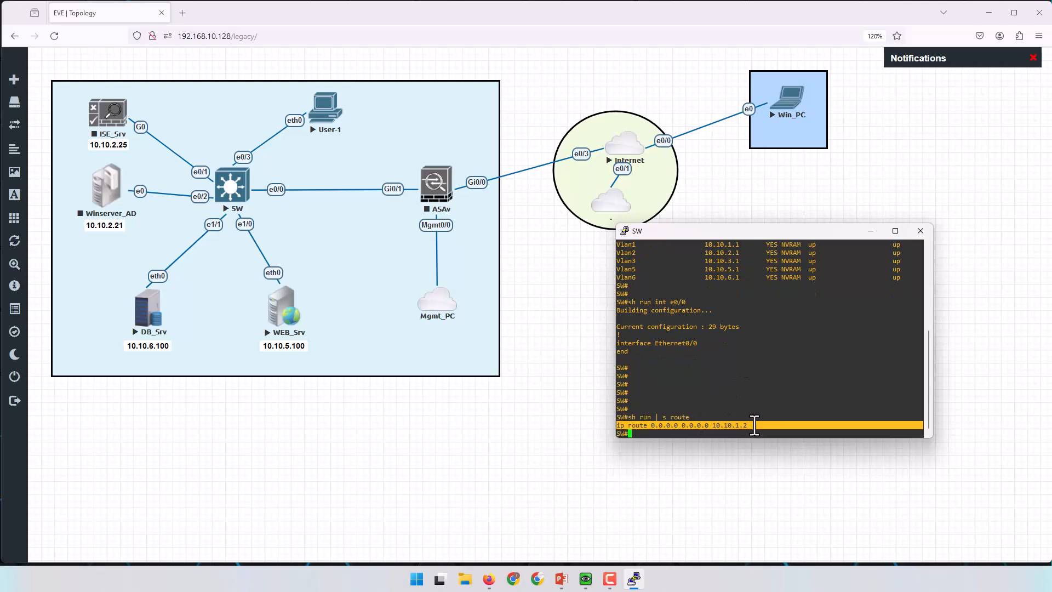
click(744, 429)
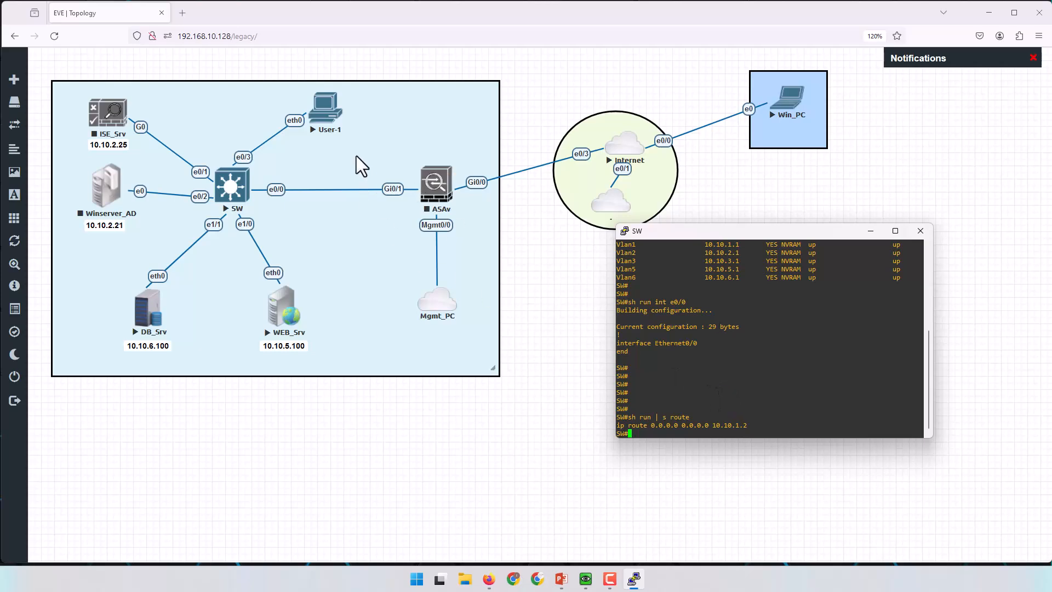
In User-1's VPCS console, set IP 10.10.3.100 255.255.255.0 with gateway 10.10.3.1.
click(326, 120)
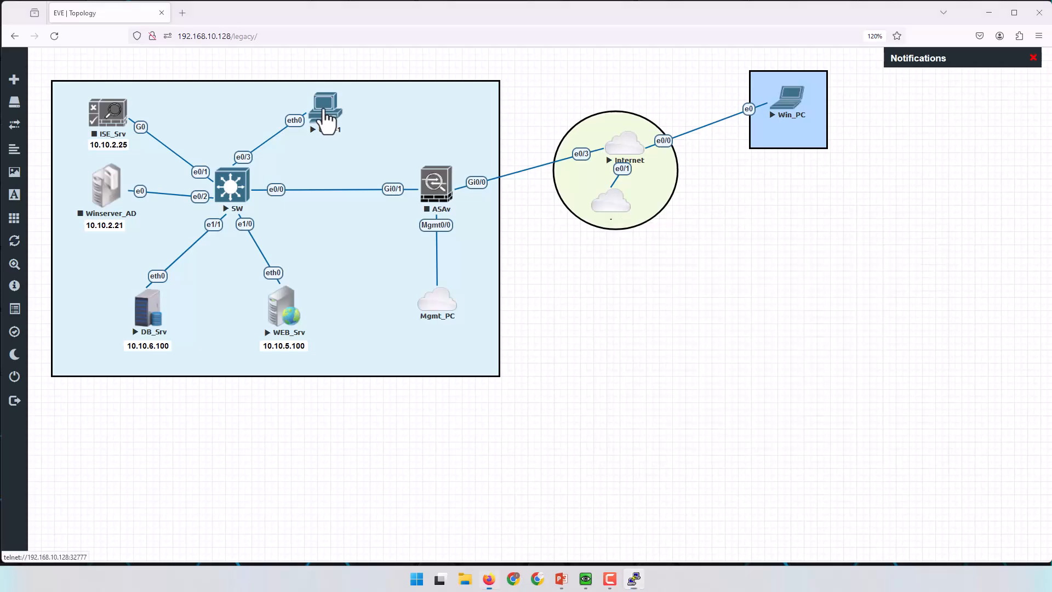
drag(143, 110, 789, 255)
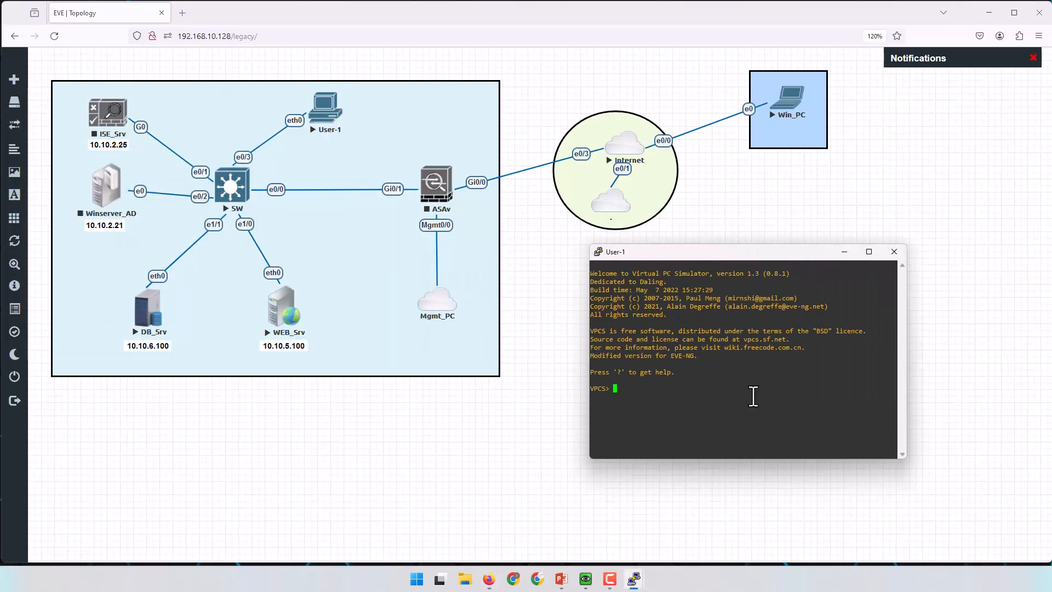
key(Return)
key(Return)
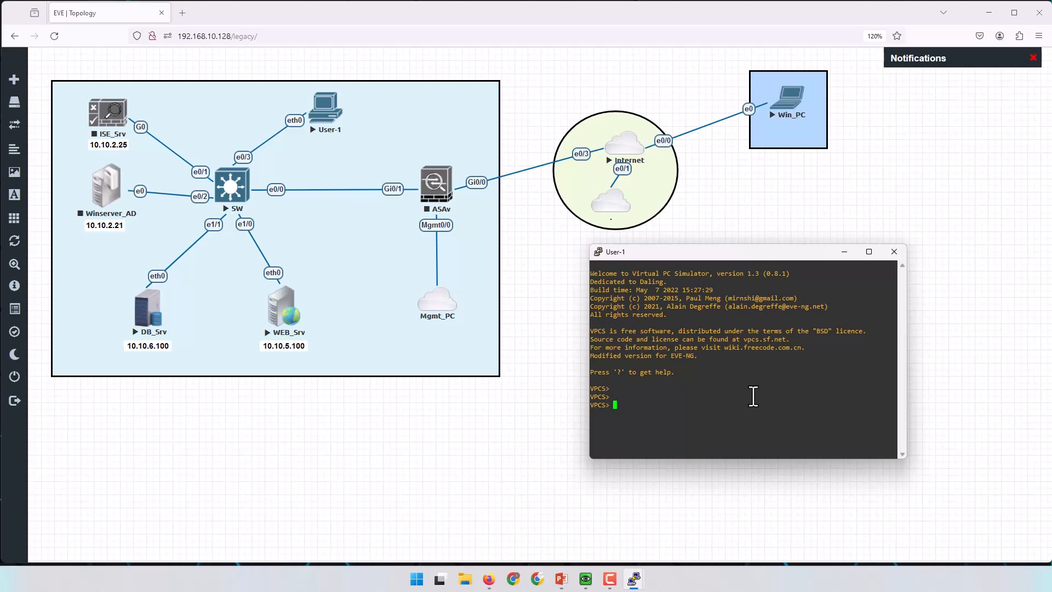
key(Return)
key(Return)
text(.10.3.100 255.255.255.0 10.10.3.1)
key(Return)
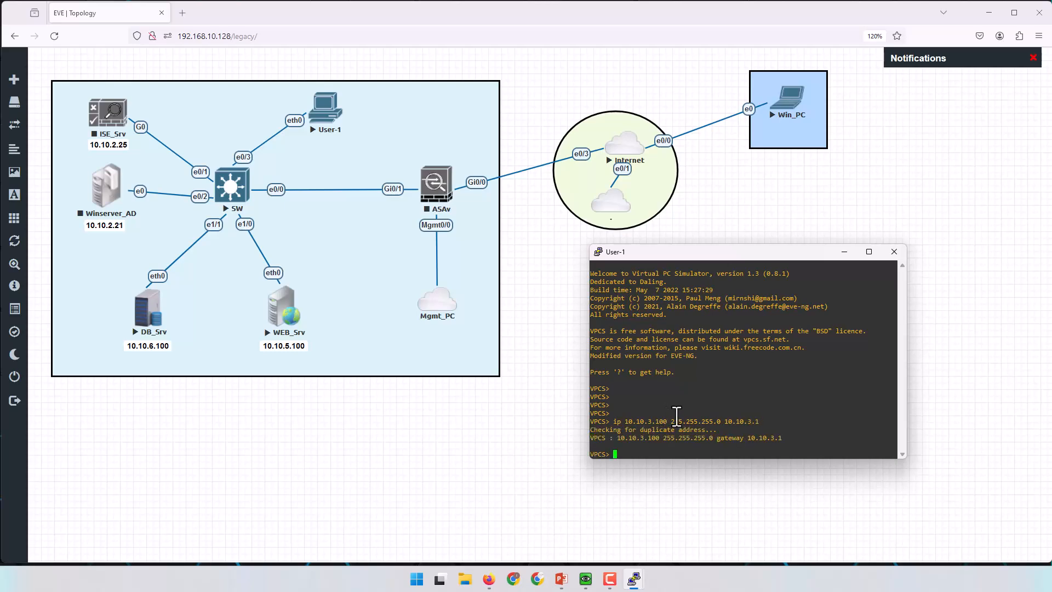
key(Return)
key(Return)
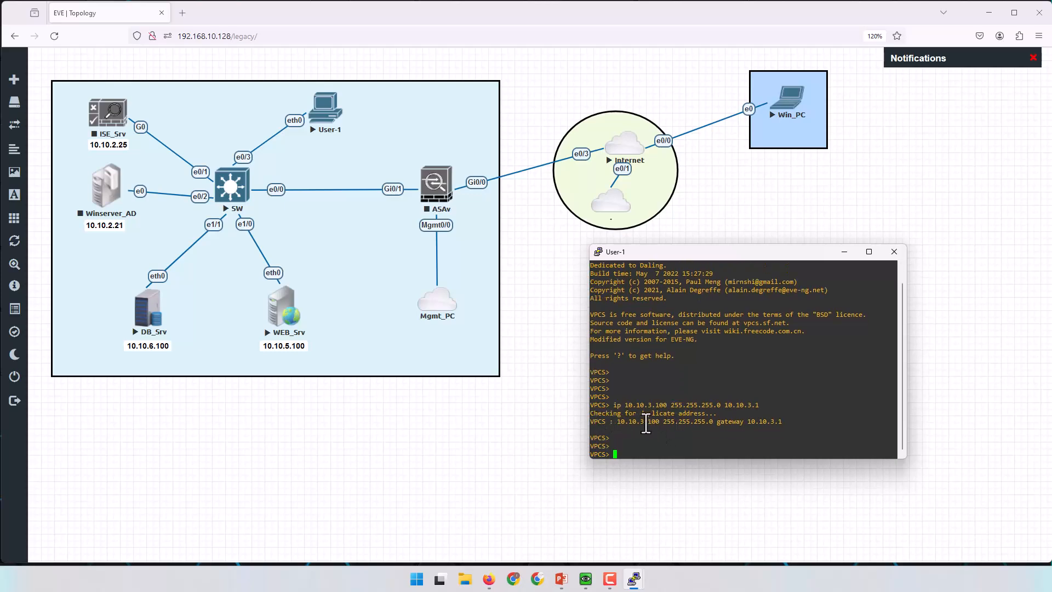
key(Return)
key(Return)
key(Return)
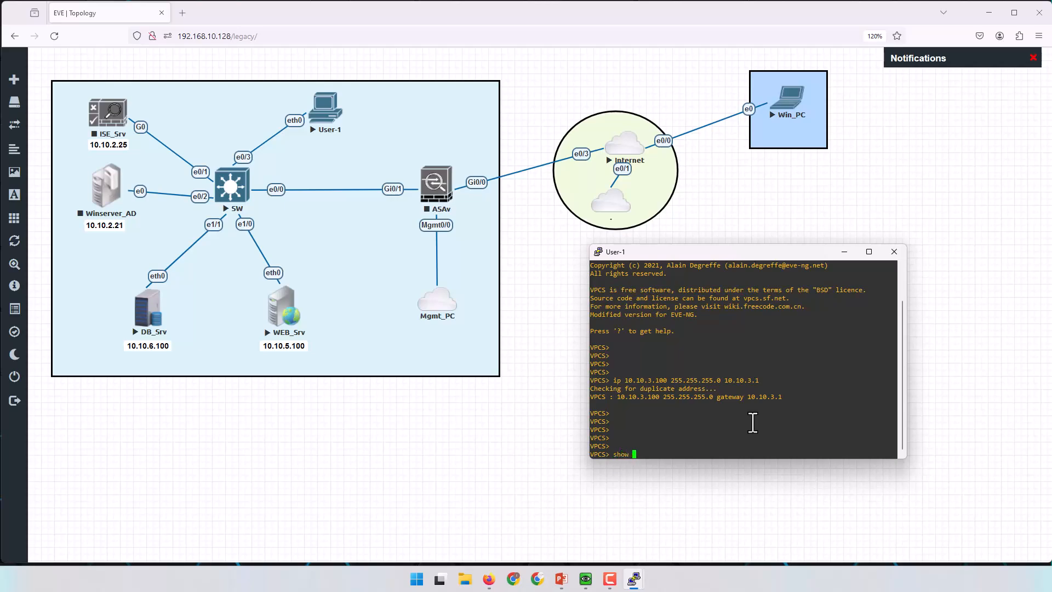
Run 'show ip' on User-1 and confirm the 10.10.3.100/24 address.
text(show ip)
key(Return)
drag(640, 388, 708, 396)
Ping the 10.10.3.1 gateway successfully, then ping 8.8.8.8 and see it time out.
text(p)
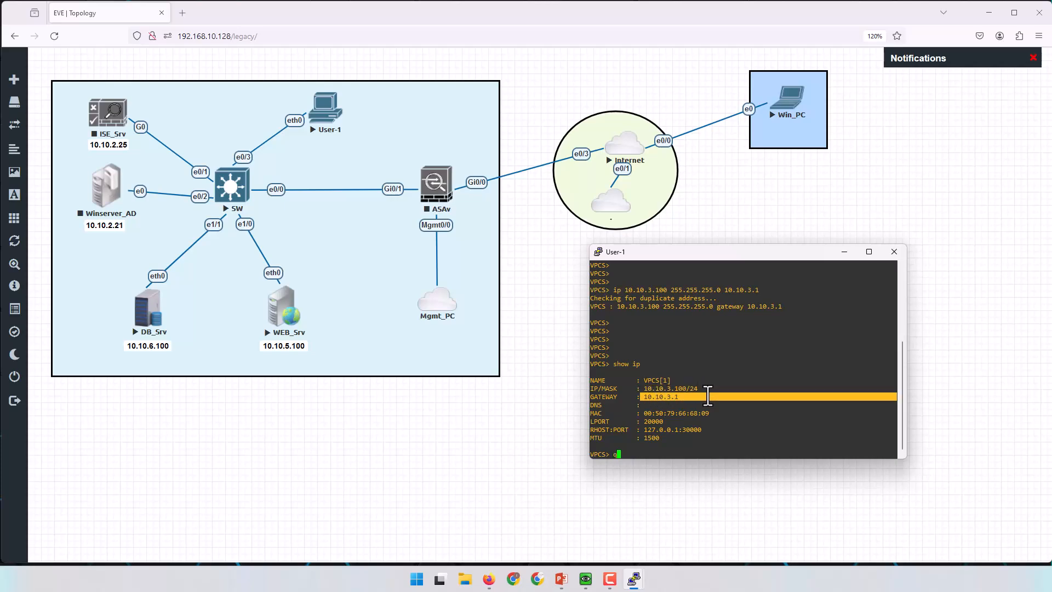
text(ping 10.10.3.1)
key(Return)
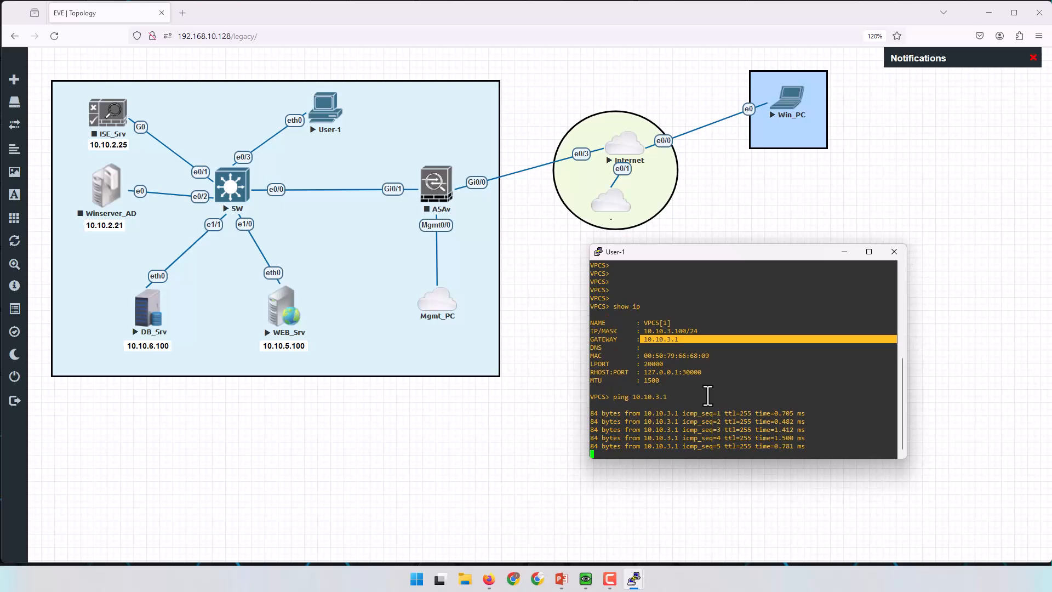
key(Return)
key(Return)
key(Return)
text(ping 8.8.8.)
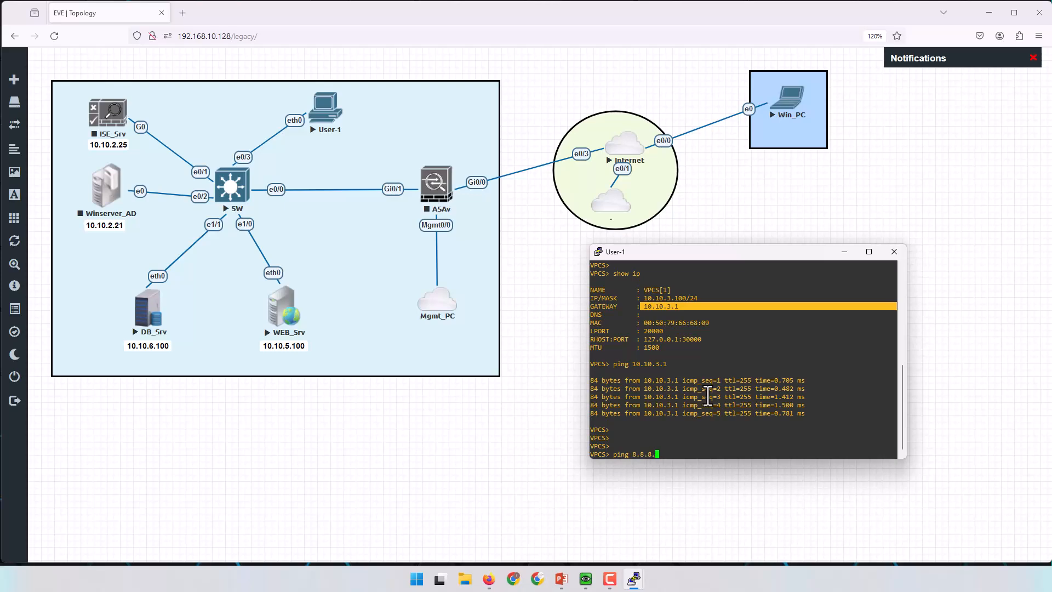
text(8)
key(Return)
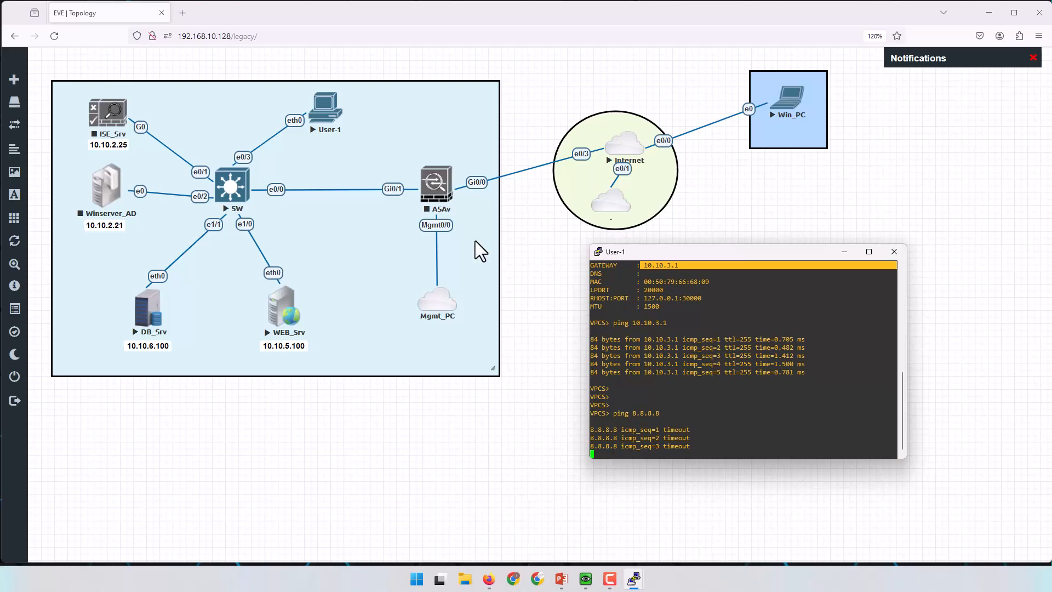
Start the ASAv node from its context menu in the lab topology.
click(525, 265)
right_click(435, 184)
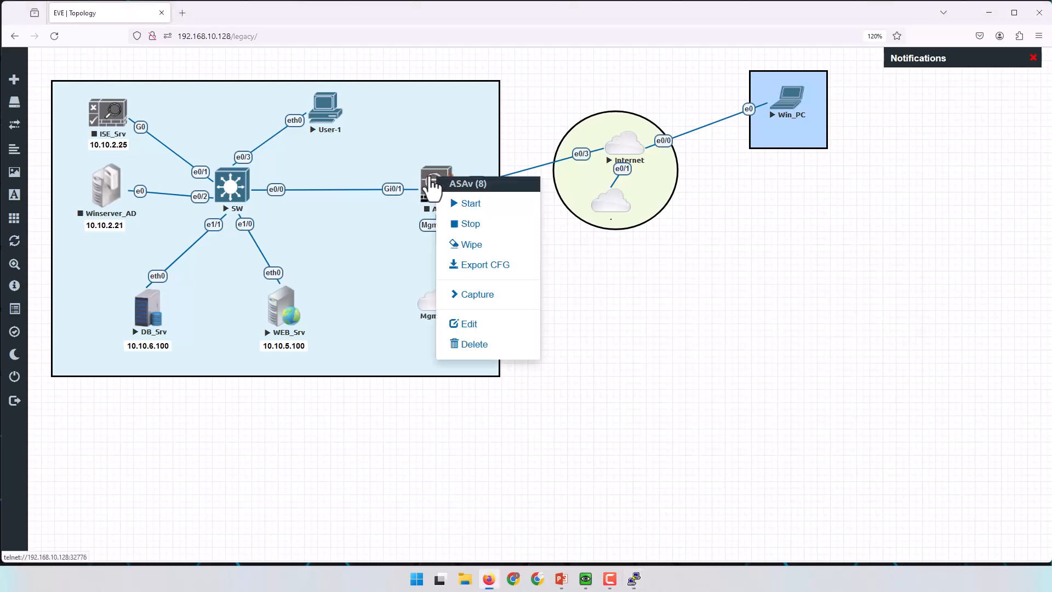
click(468, 203)
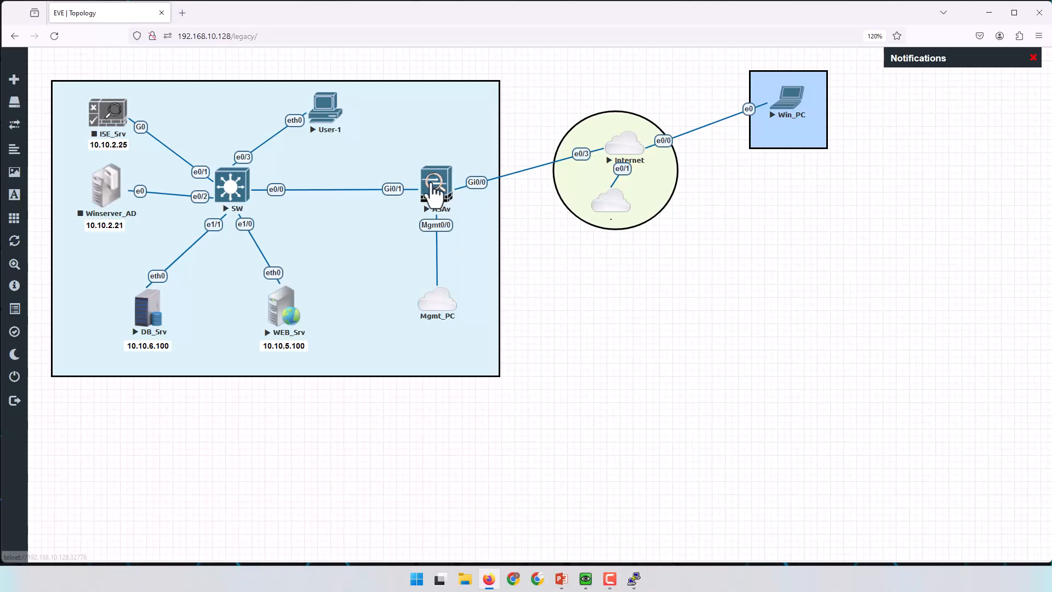
Open the ASAv console and watch it boot the asa981-smp-k8.bin image to ciscoasa>.
click(433, 186)
drag(109, 125, 682, 225)
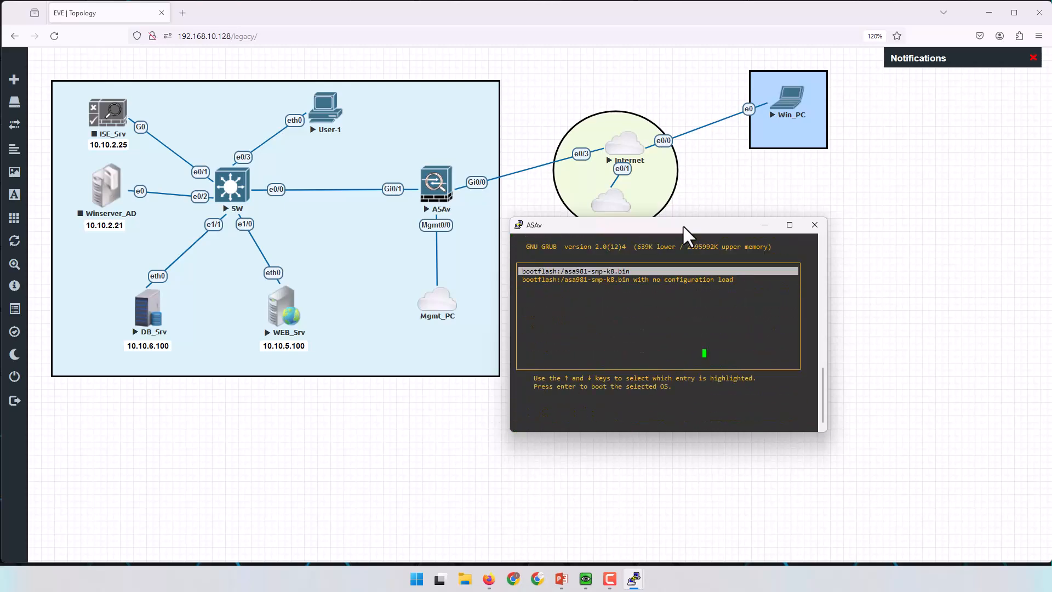
drag(571, 272, 588, 272)
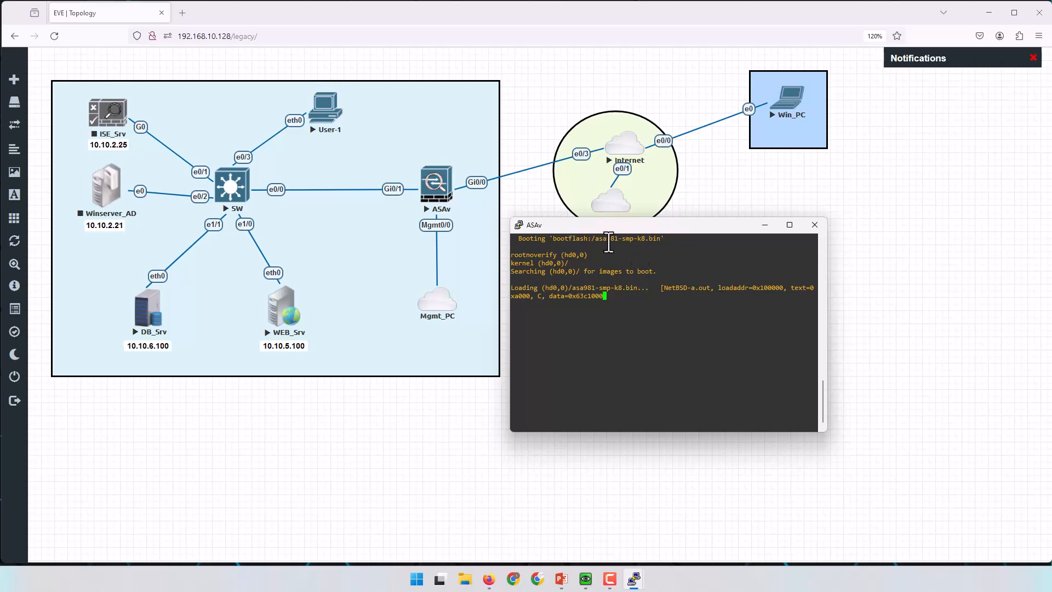
drag(595, 239, 662, 239)
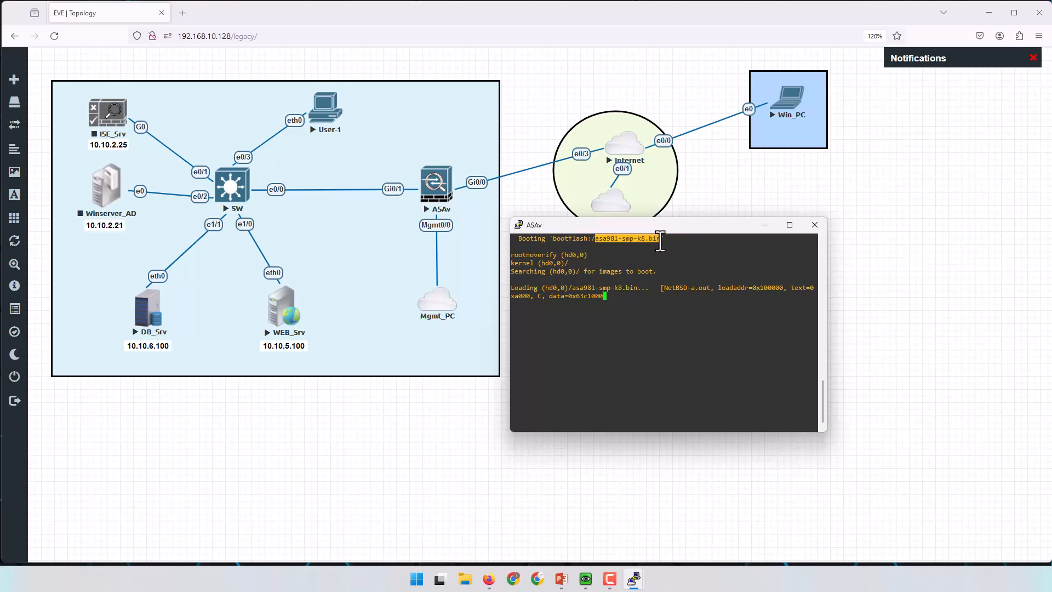
click(558, 239)
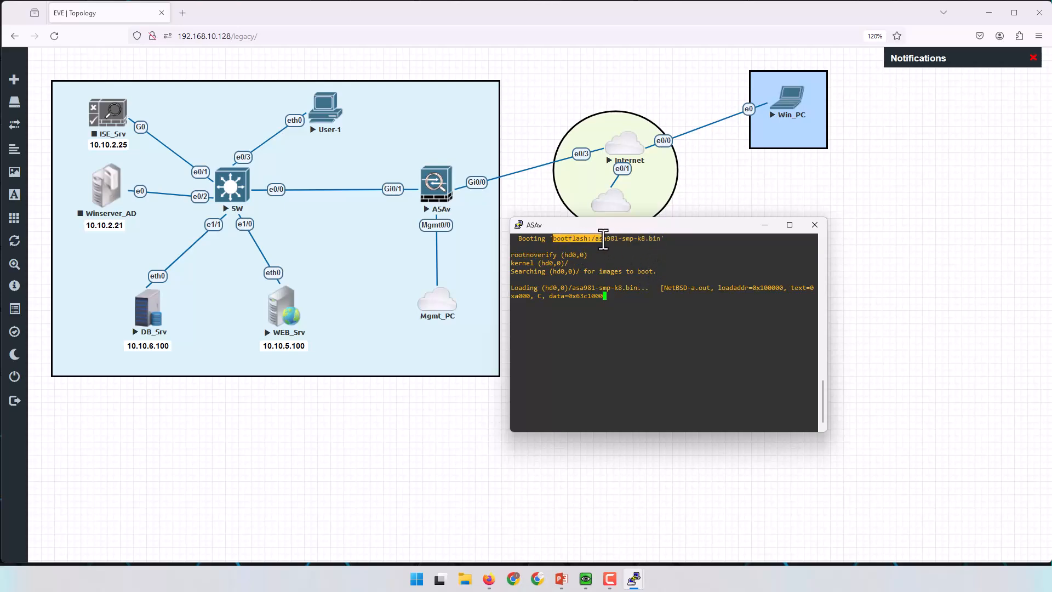
drag(596, 240, 662, 242)
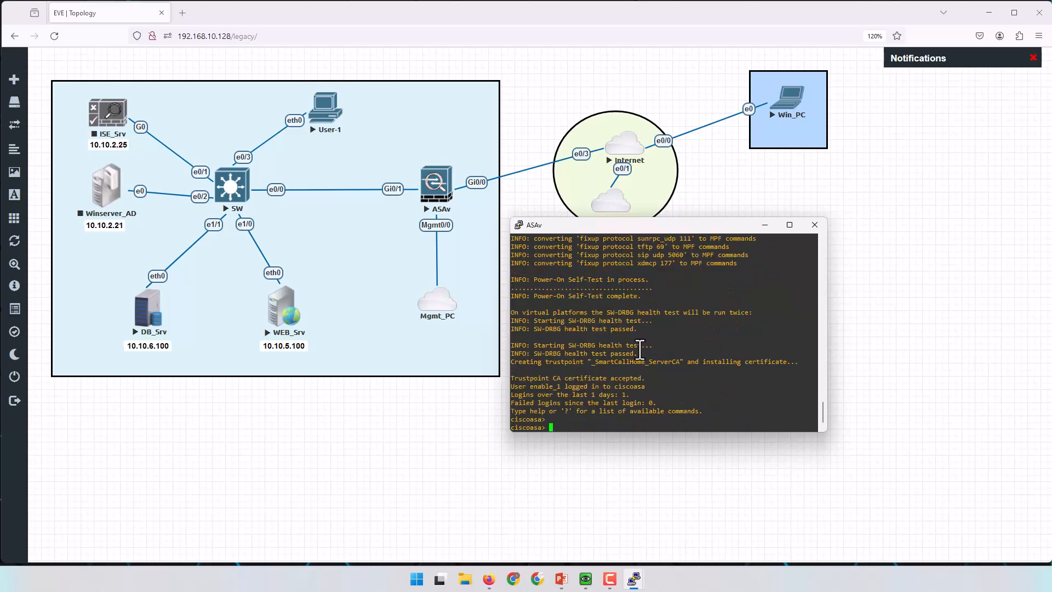
Run 'en' on the ASAv and submit the enable password to reach ciscoasa#.
drag(699, 224, 710, 175)
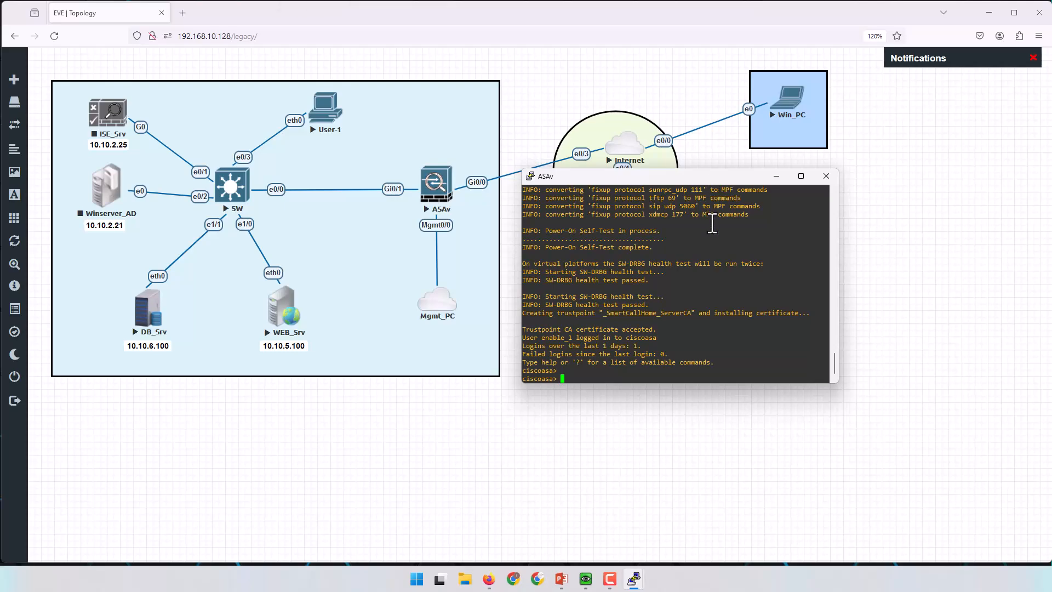
key(Return)
key(Return)
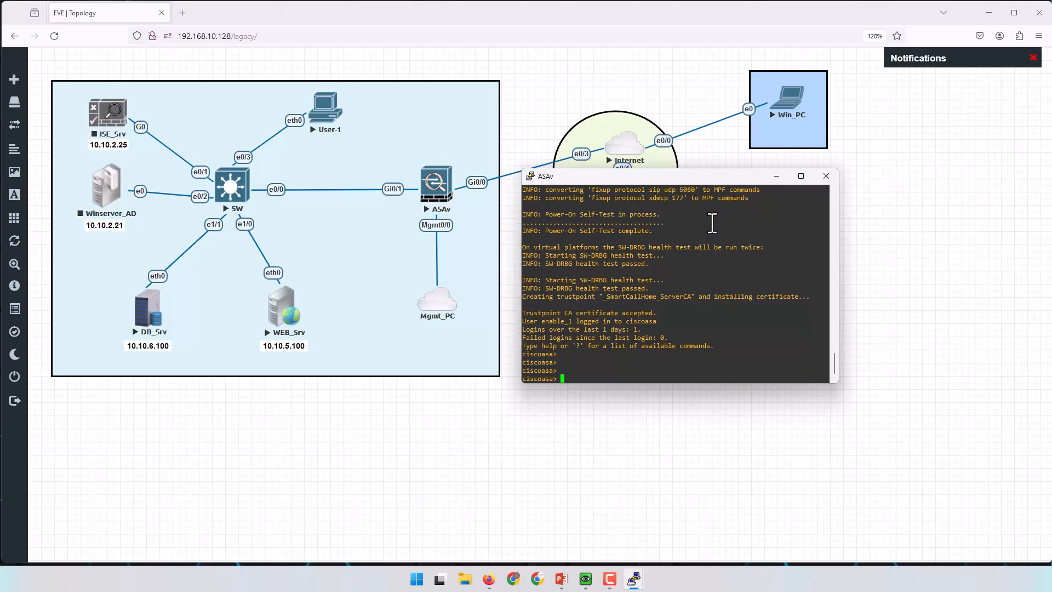
key(Return)
key(Return)
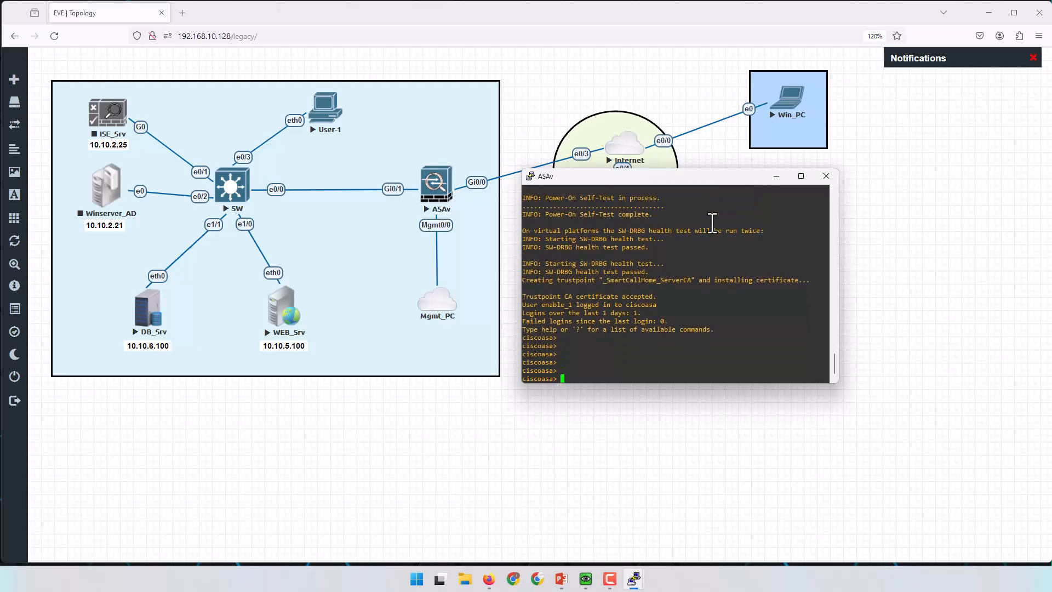
key(Return)
key(Return)
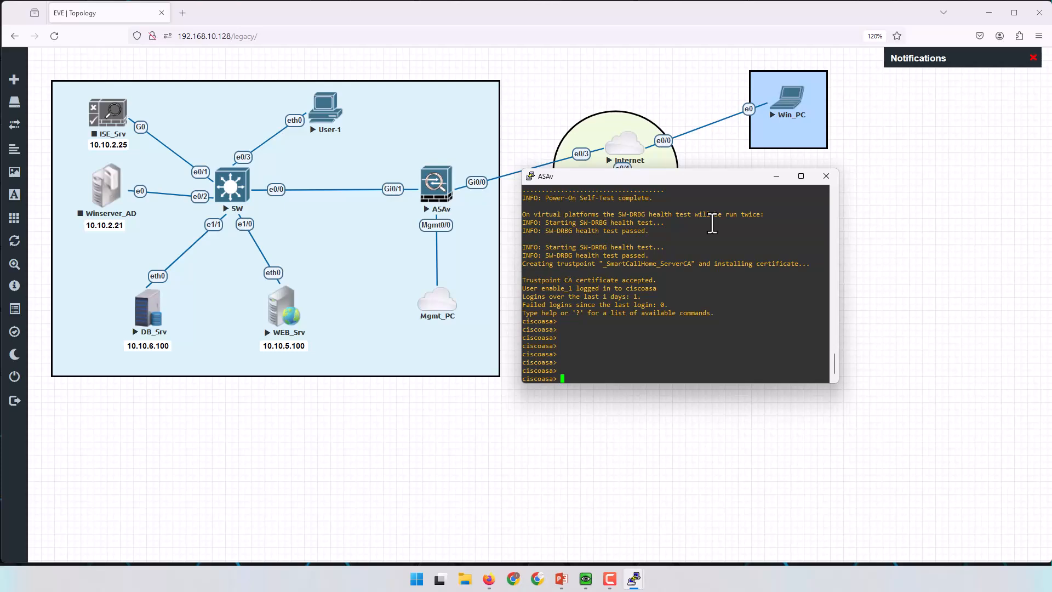
text(en)
key(Return)
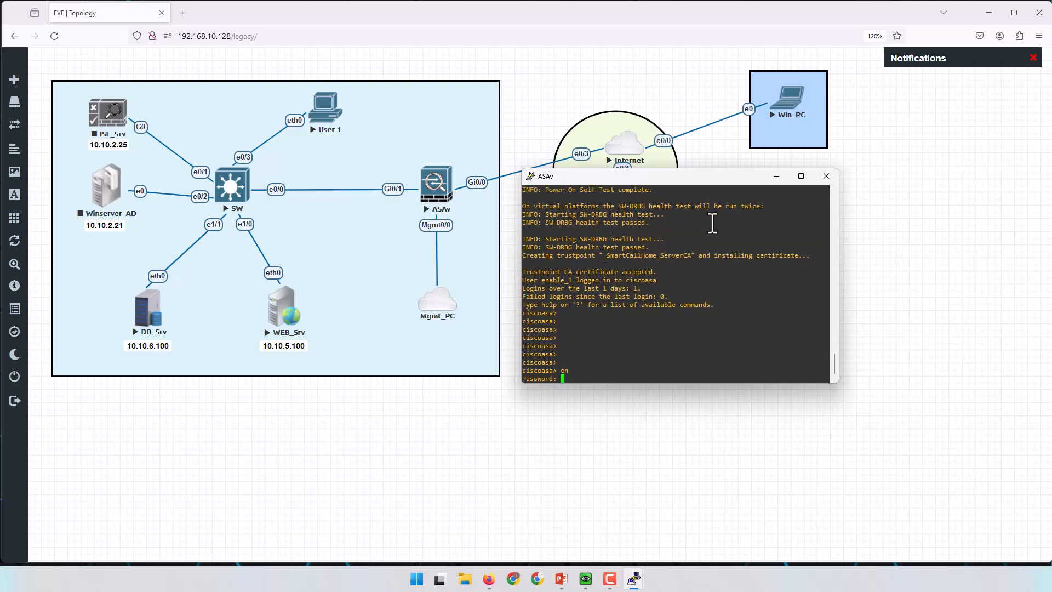
key(Return)
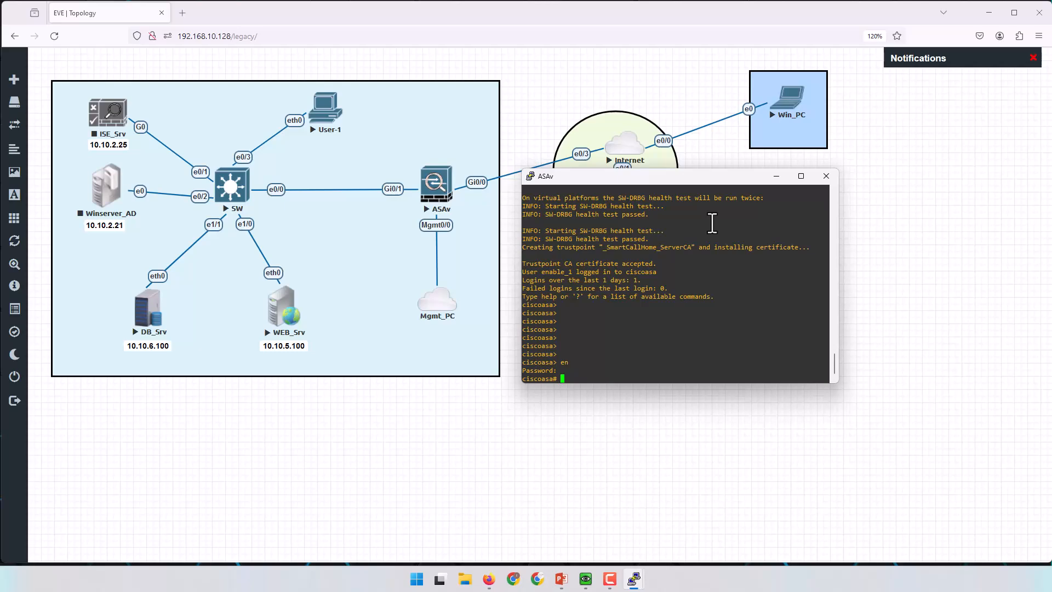
key(Return)
key(Return)
key(Return)
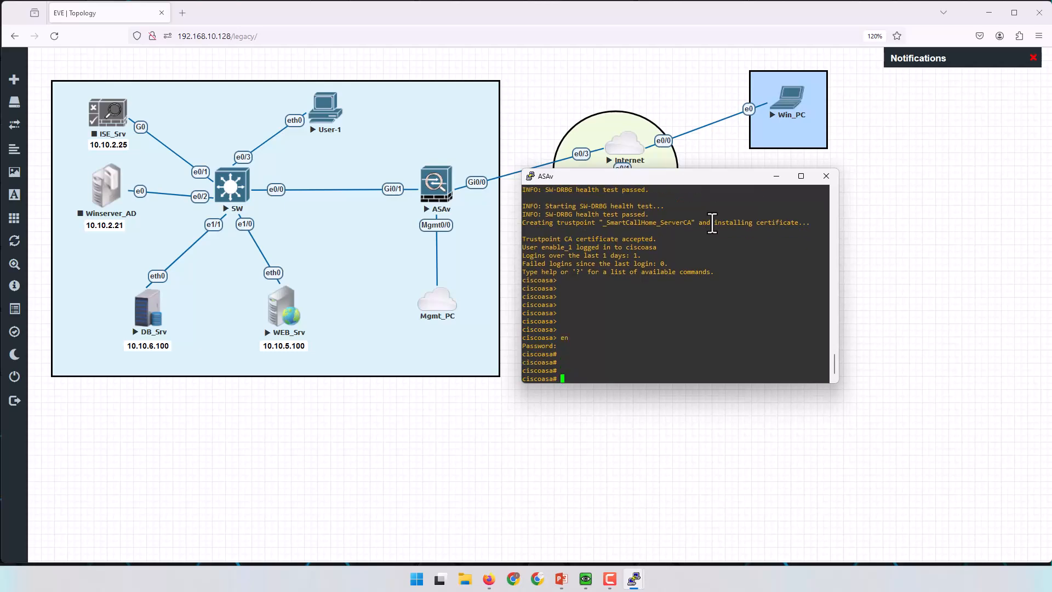
scroll(684, 263, up, 10)
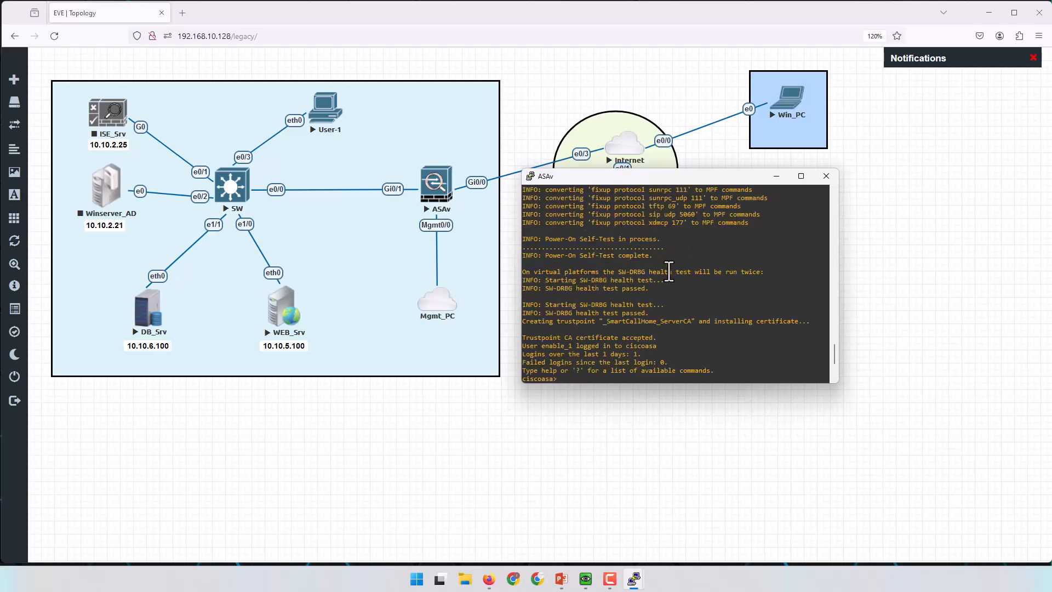
scroll(673, 282, up, 8)
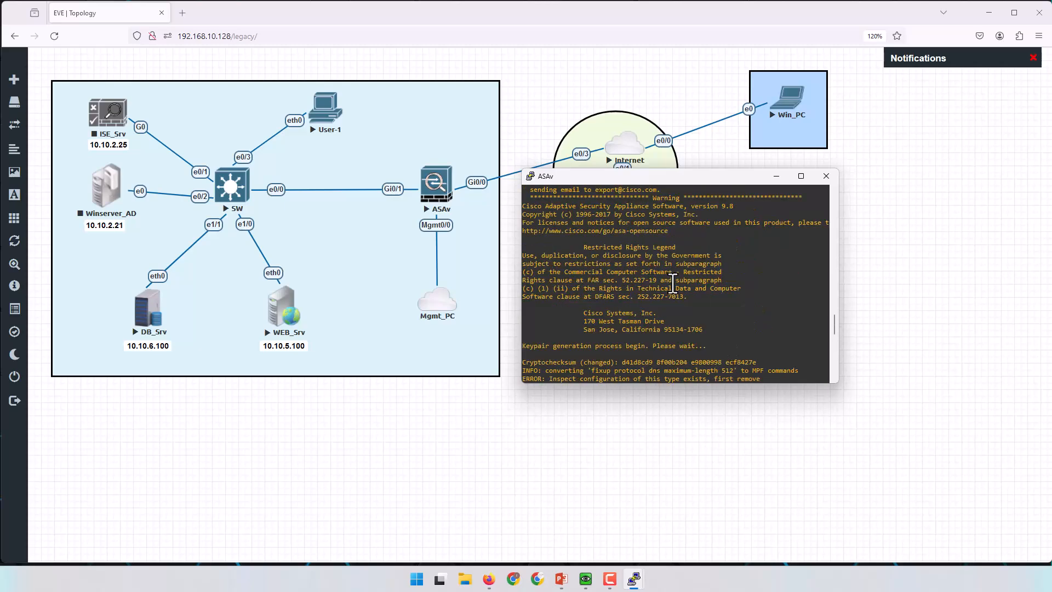
scroll(673, 282, up, 4)
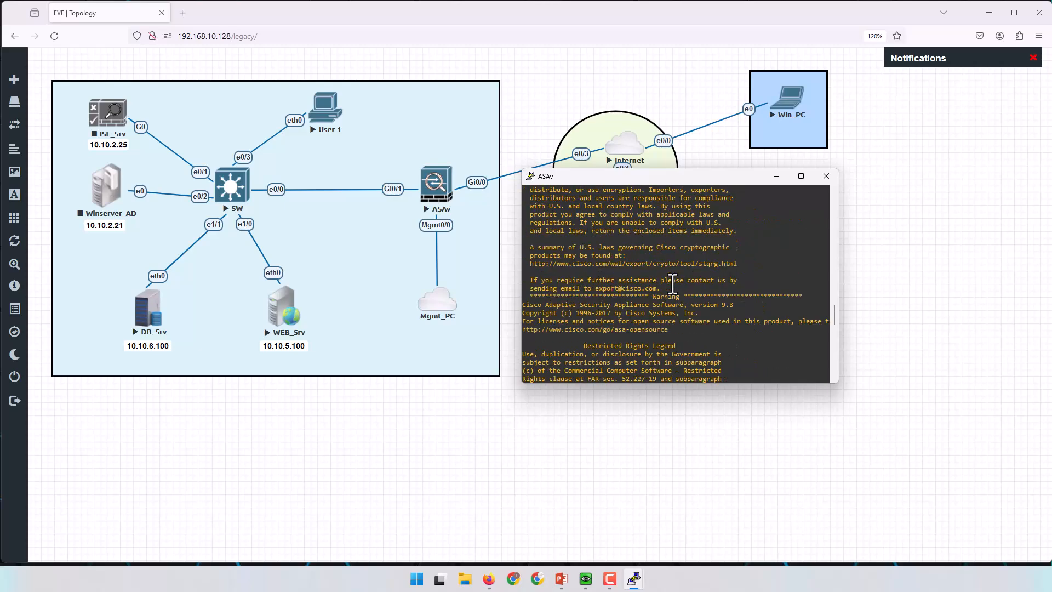
scroll(673, 284, down, 20)
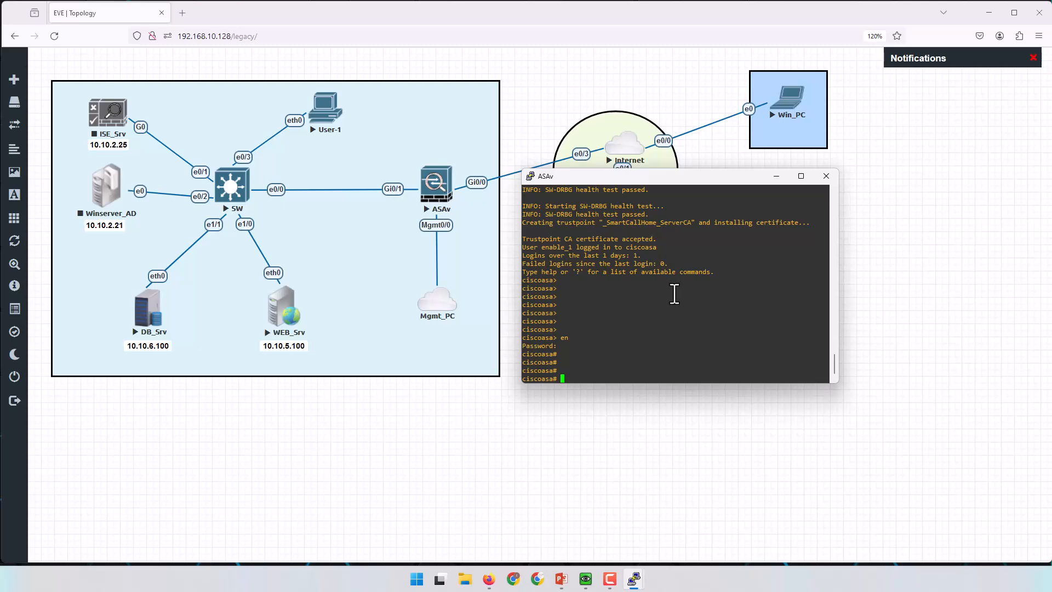
key(Return)
key(Return)
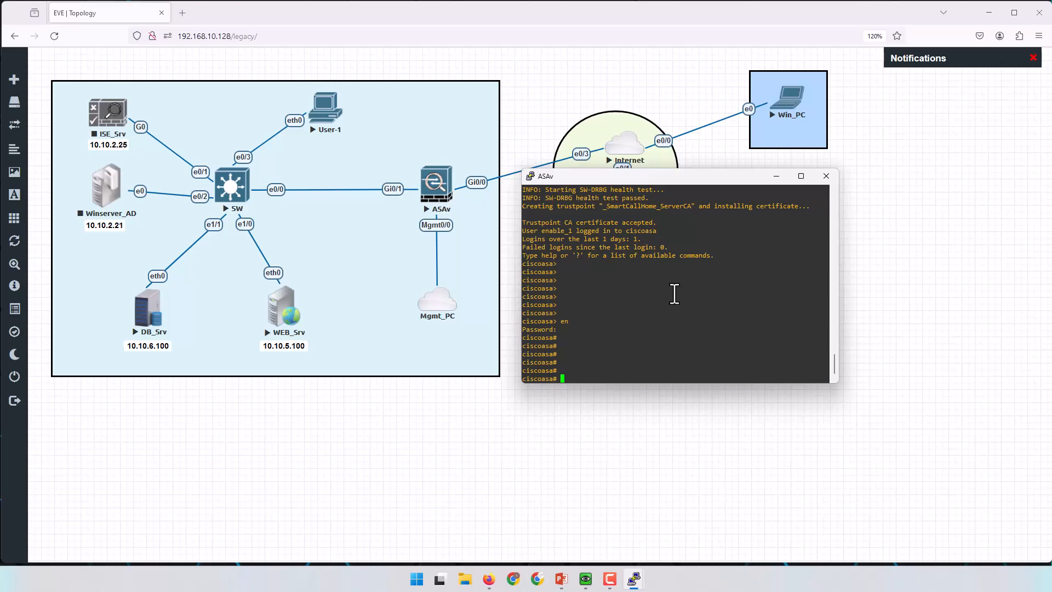
Enter global configuration mode on the ASAv with 'conf t'.
text(conf t)
key(Return)
key(Return)
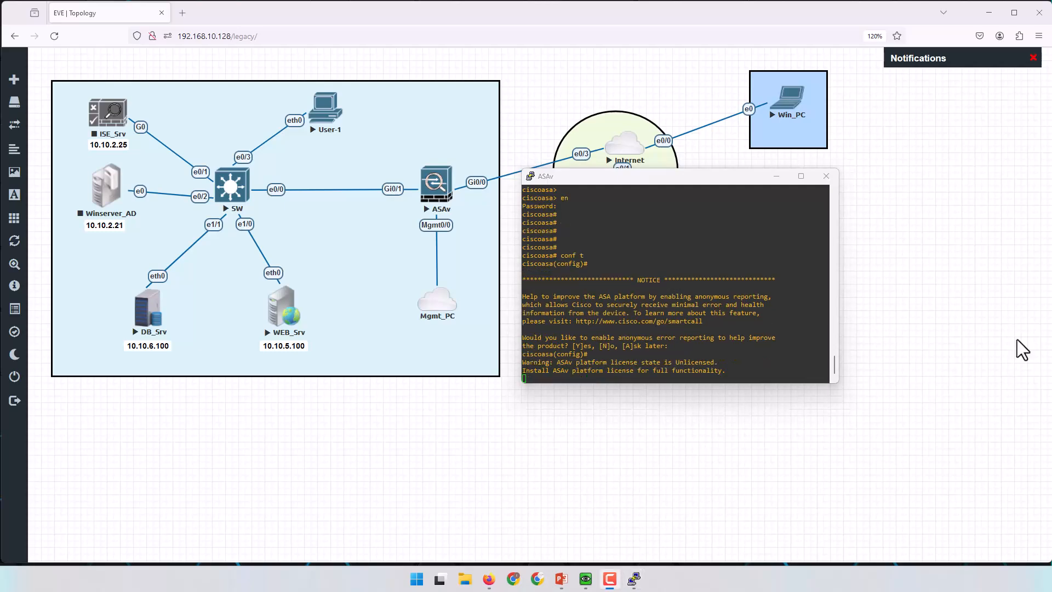
click(789, 342)
key(Return)
key(Return)
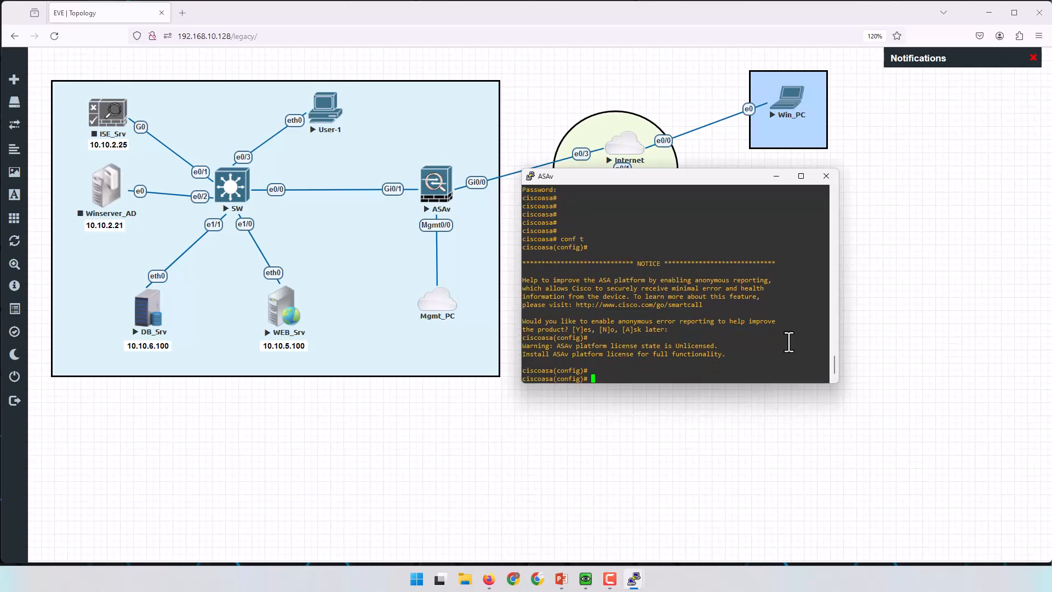
Set the firewall hostname to FW-ASAv.
text(host)
key(Tab)
text(FW-)
text(Av)
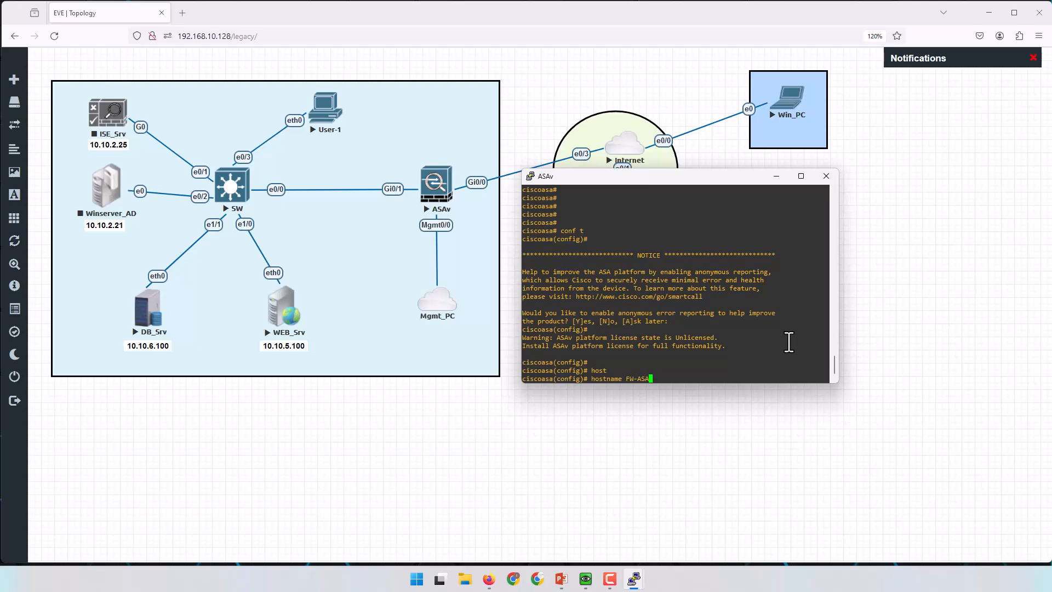
key(Return)
key(Return)
key(Return)
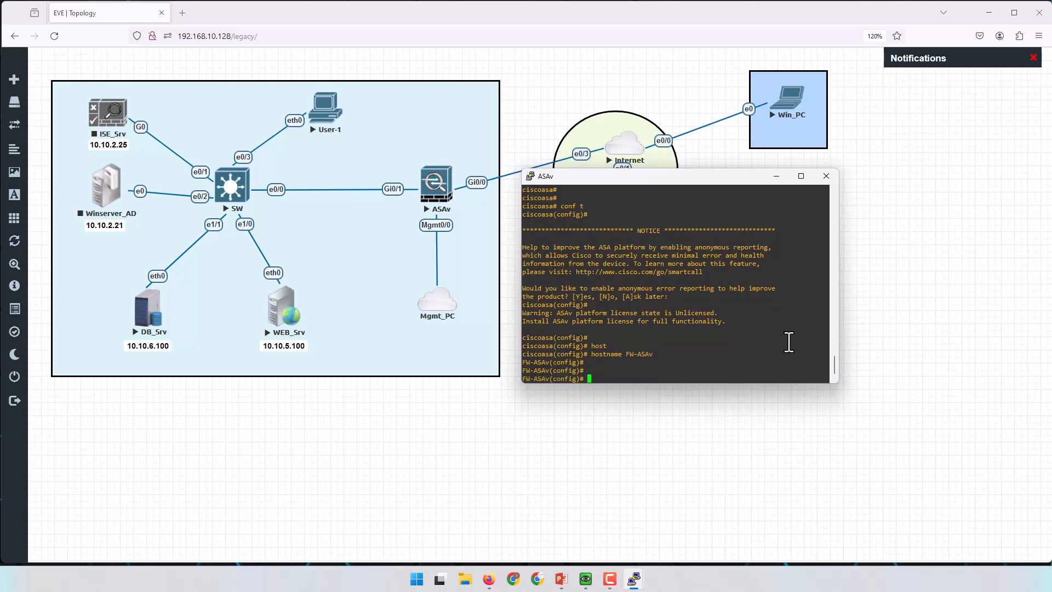
key(Return)
key(Return)
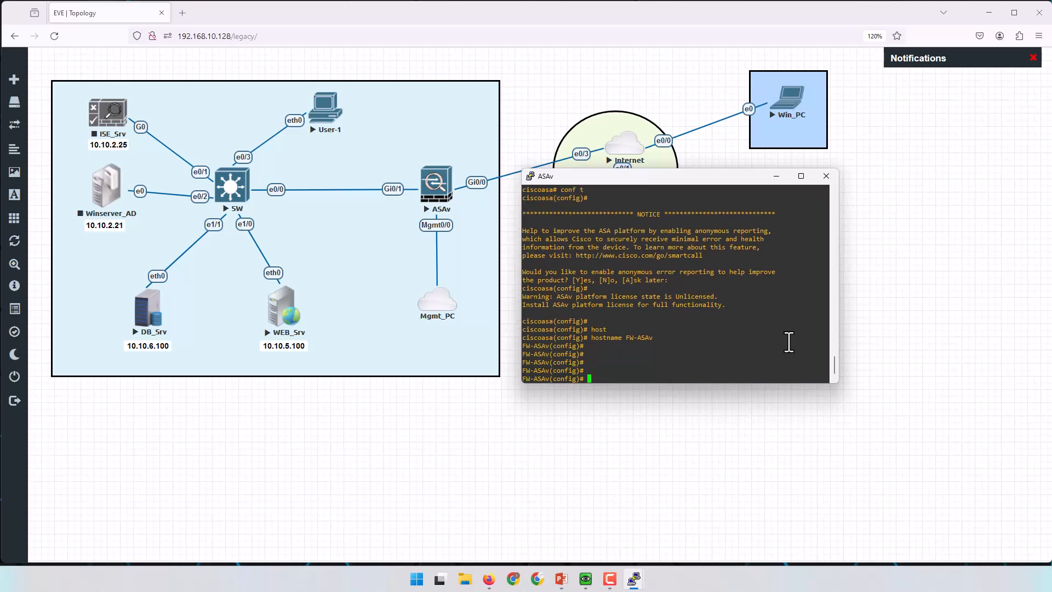
Enable interface management 0/0 with 'no shutdown' and name it mgmt.
text(int ma)
key(Tab)
text(0/0)
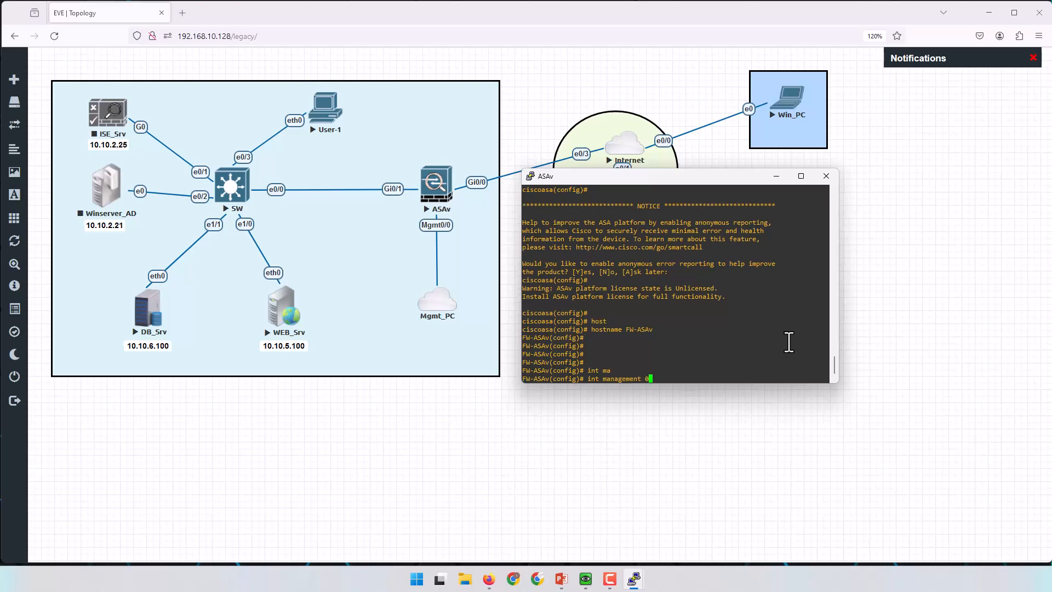
key(Return)
key(Return)
key(Return)
text(no)
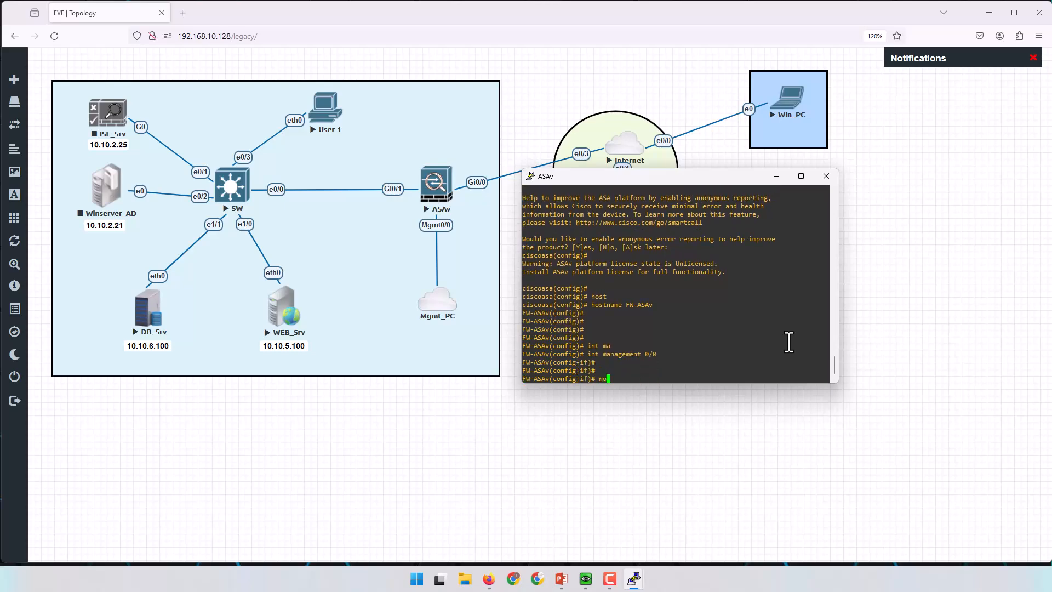
text( sh)
key(Return)
text(name)
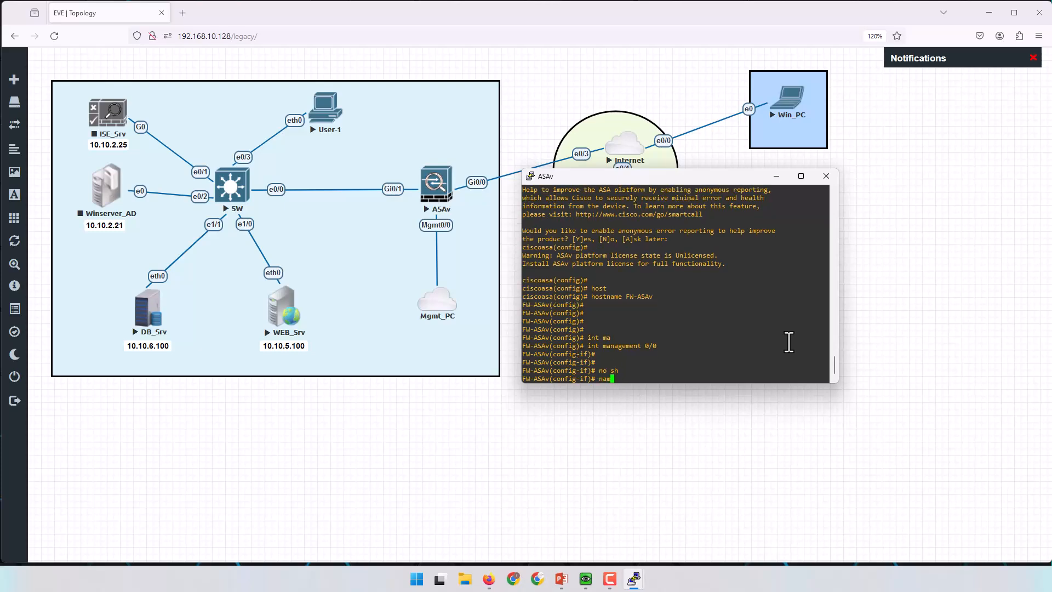
key(Tab)
text(if)
key(Tab)
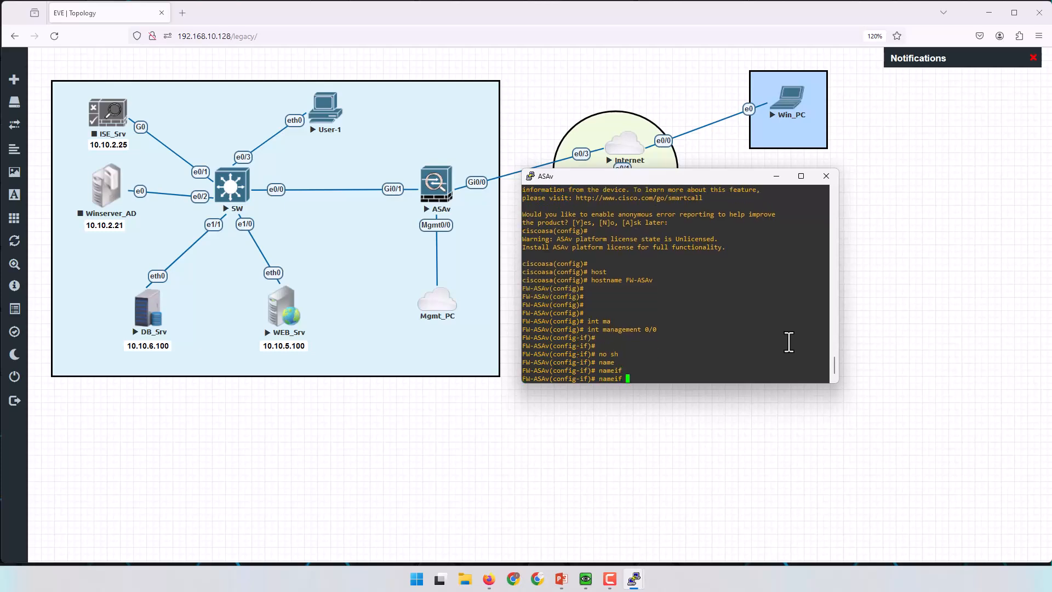
text(mgmt)
key(Return)
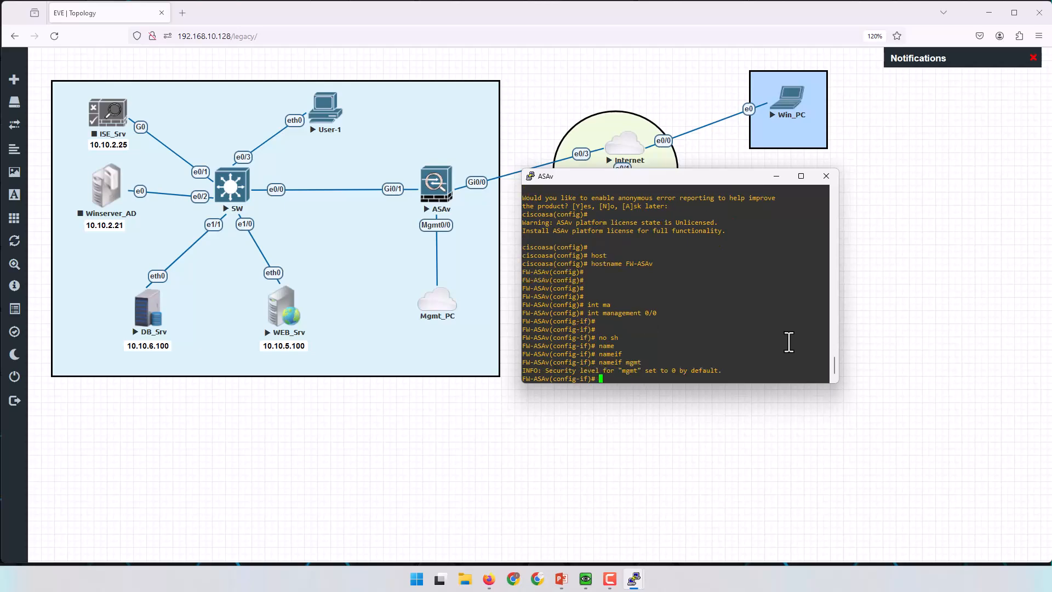
Change the mgmt interface security level from the default 0 to 50.
double_click(672, 371)
key(Return)
text(sec)
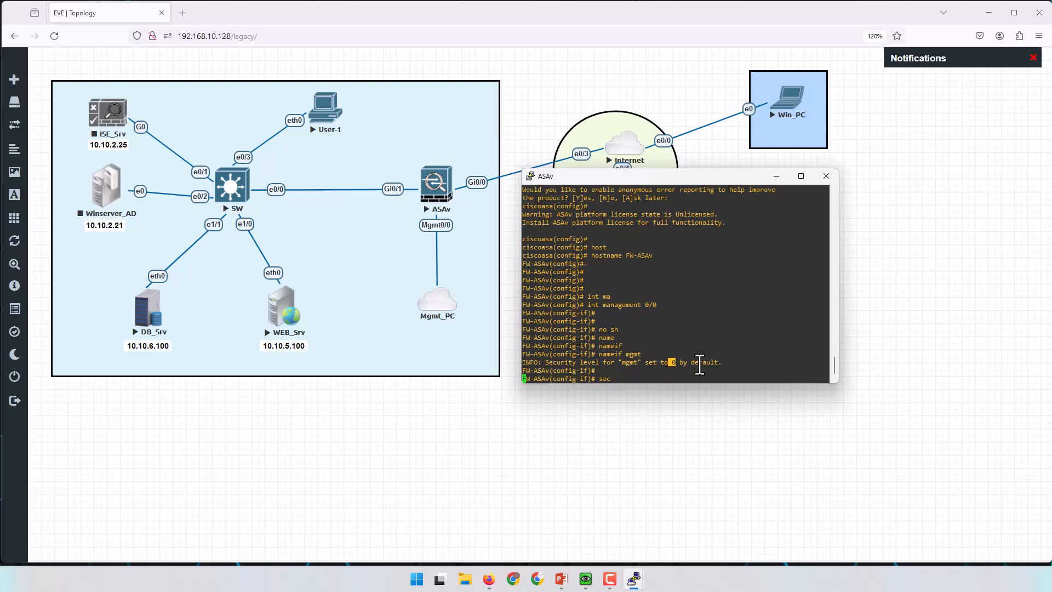
key(Tab)
text(50)
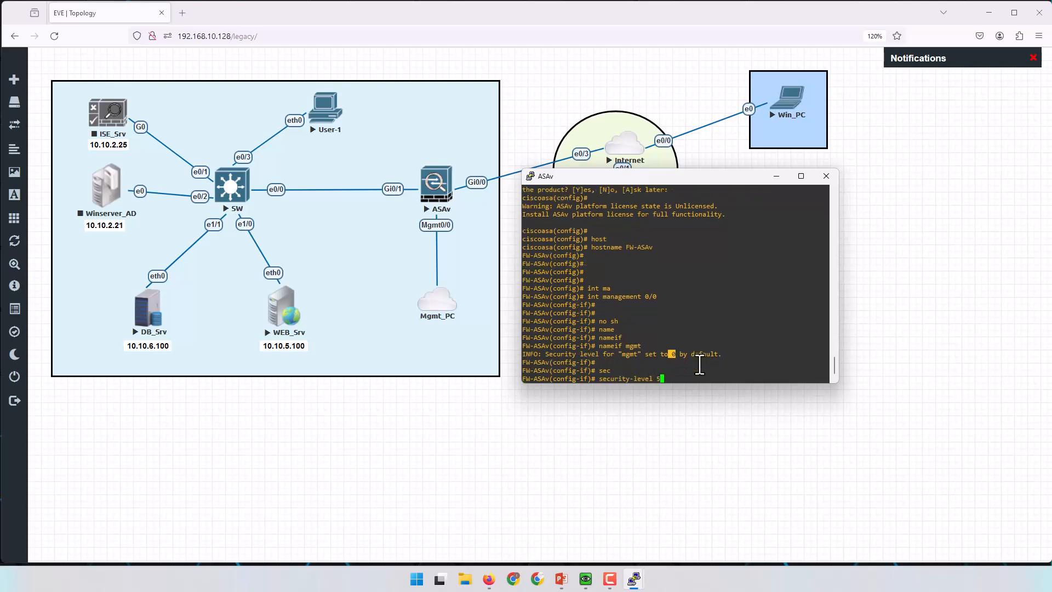
key(Return)
key(Return)
key(Return)
key(Return)
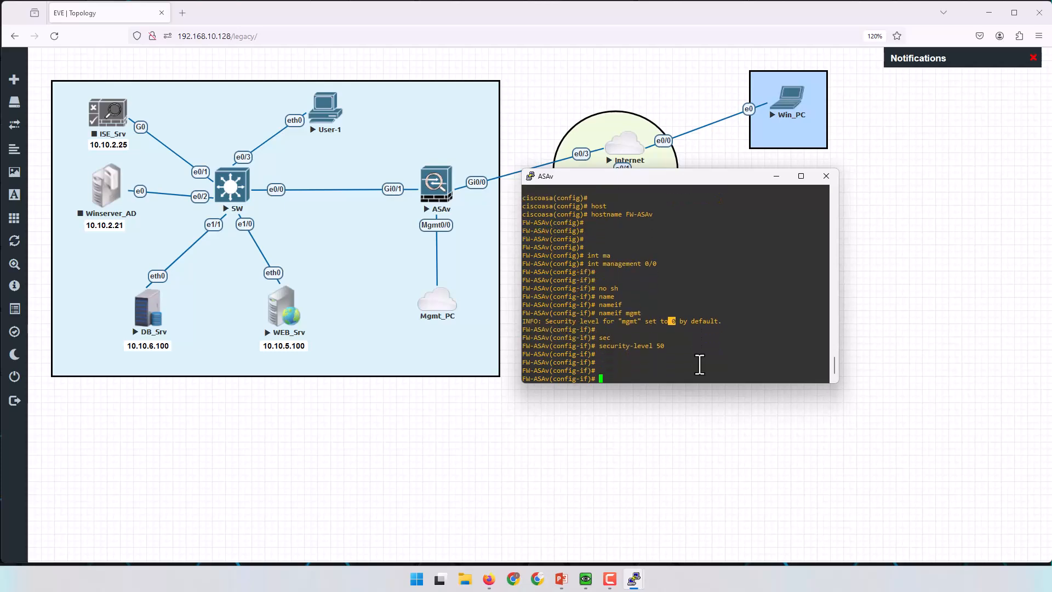
Enter ip address 192.168.10.130 255.255.255.0 on the management interface.
text(ip add)
key(Tab)
text(1)
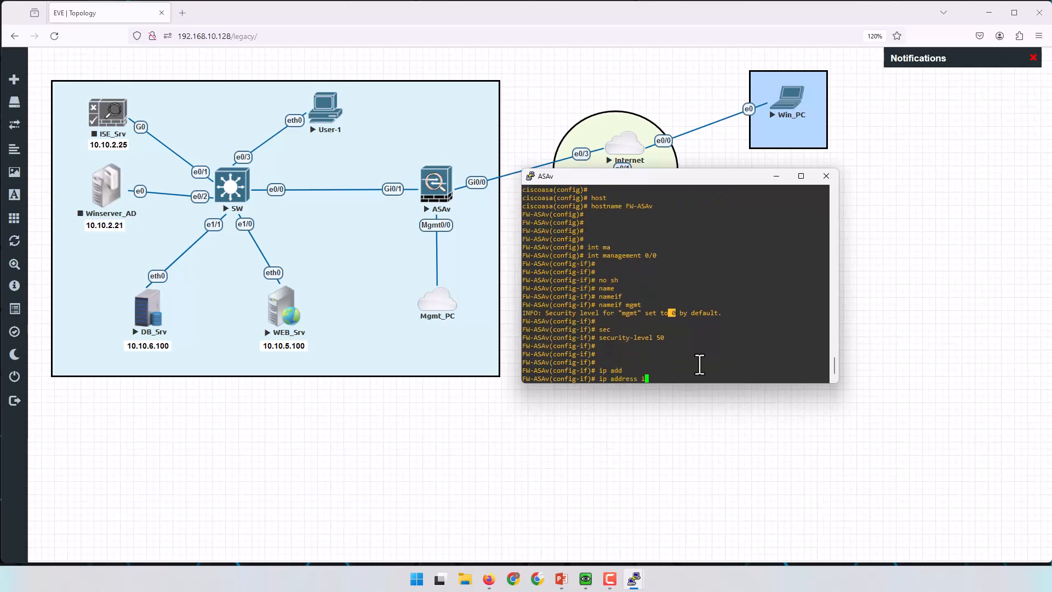
text(92.168.10.130 255.255.255.0)
drag(643, 381, 684, 382)
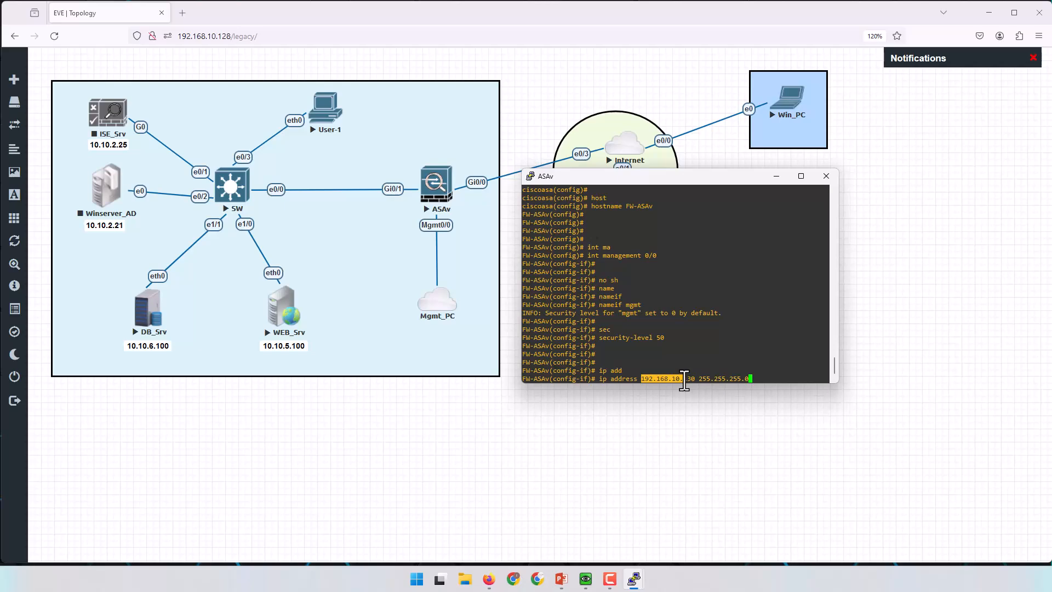
click(684, 381)
Apply the 192.168.10.130 management address and successfully ping 192.168.10.2 and 192.168.10.1.
key(Return)
key(Return)
key(Return)
key(Return)
text(ping )
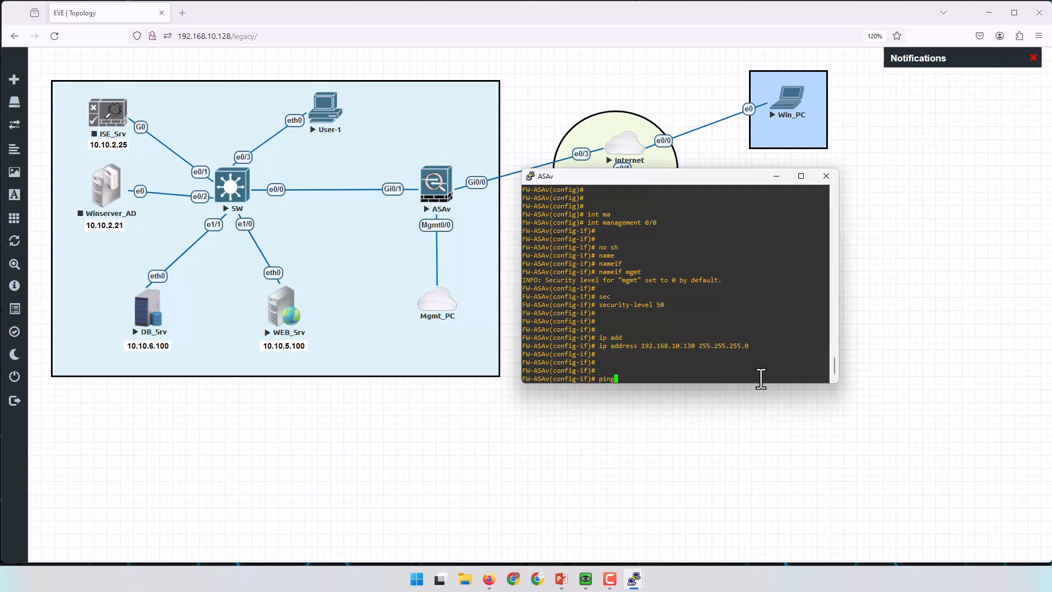
text(192.168.10.2)
key(Return)
key(Up)
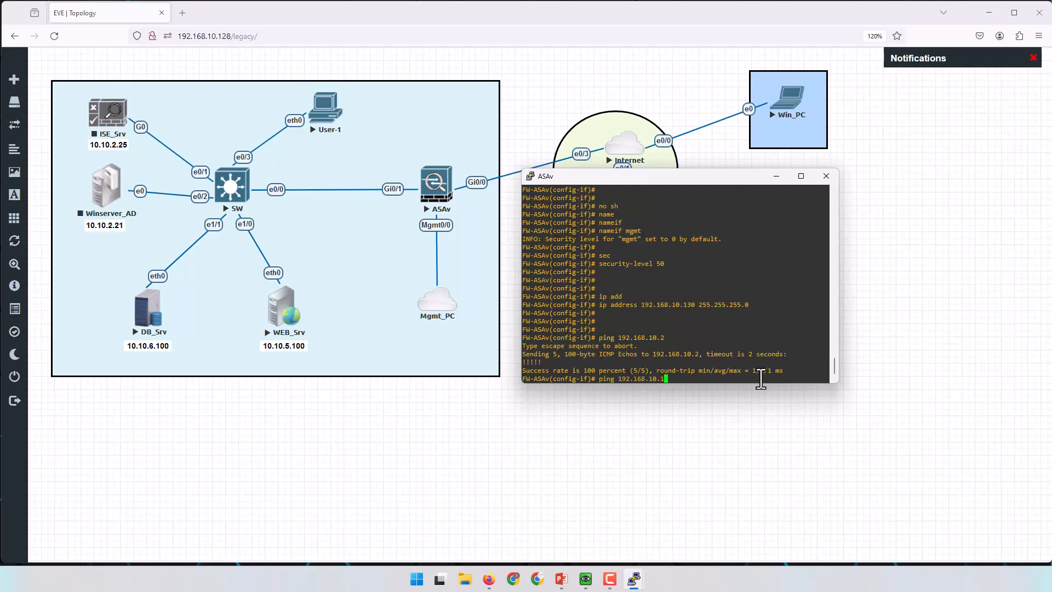
text(1)
key(Return)
Leave configuration mode and save the firewall configuration with wr.
key(Return)
key(Return)
key(ctrl+z)
text(wr)
key(Return)
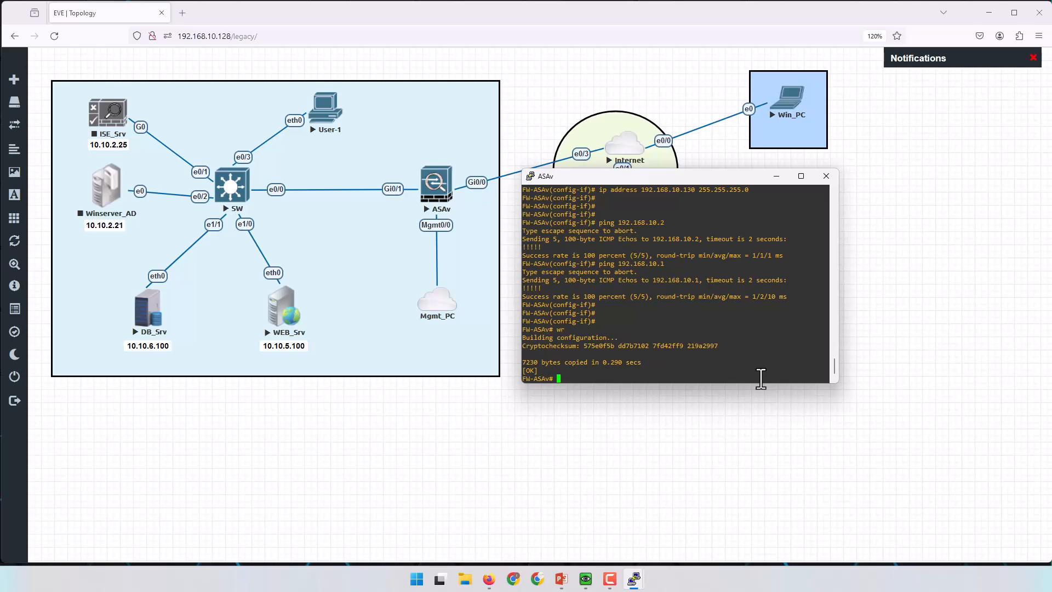
key(Return)
key(Return)
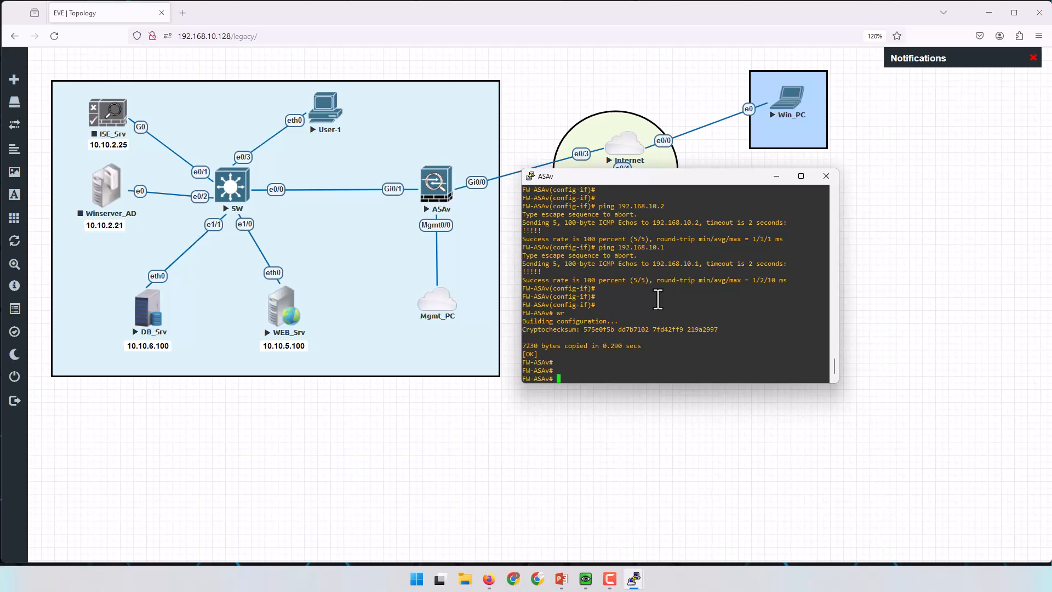
Enter configuration mode and name interface GigabitEthernet0/0 'outside'.
key(Return)
text(con t)
key(Return)
key(Return)
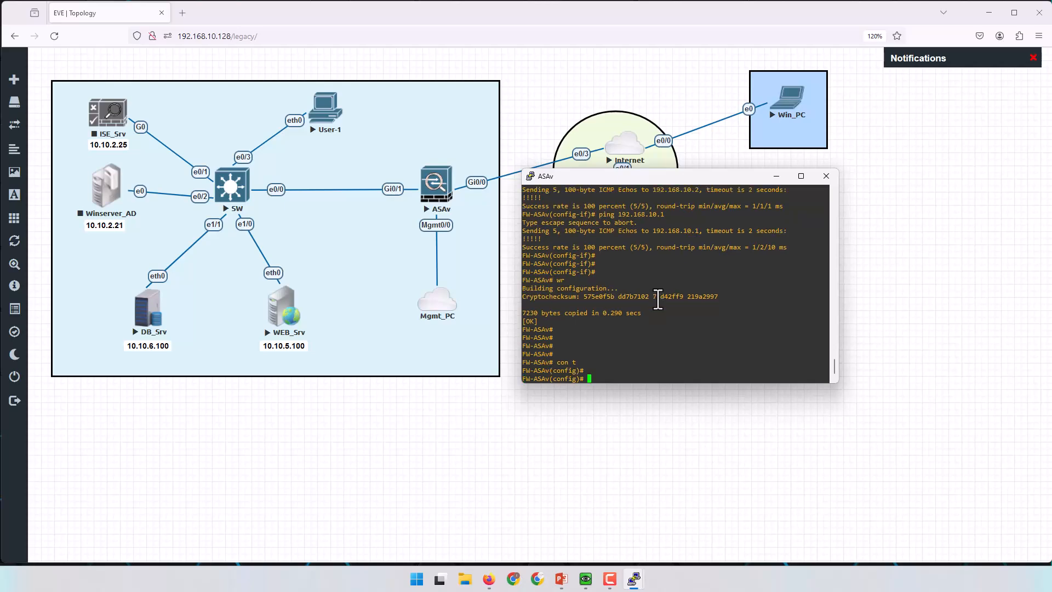
text(int e0/0)
key(Return)
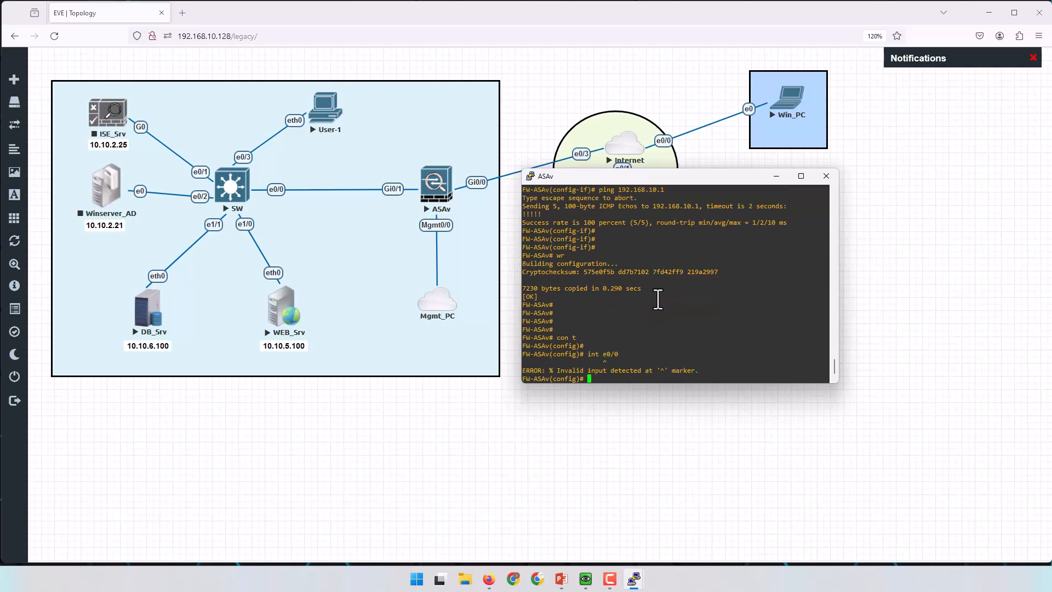
text(int g0/0)
key(Return)
text(nameif)
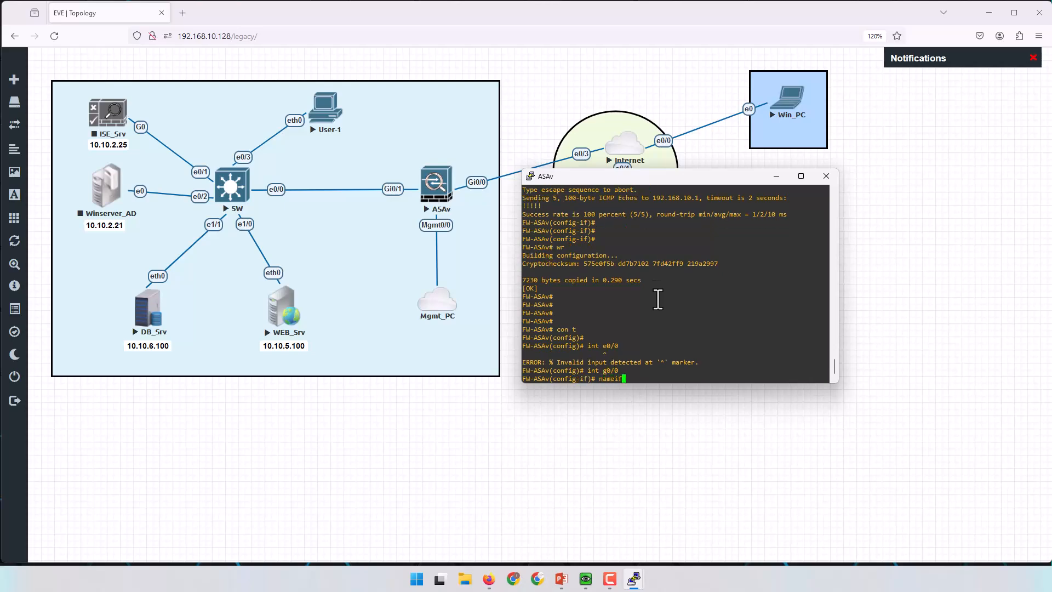
text( outside)
key(Return)
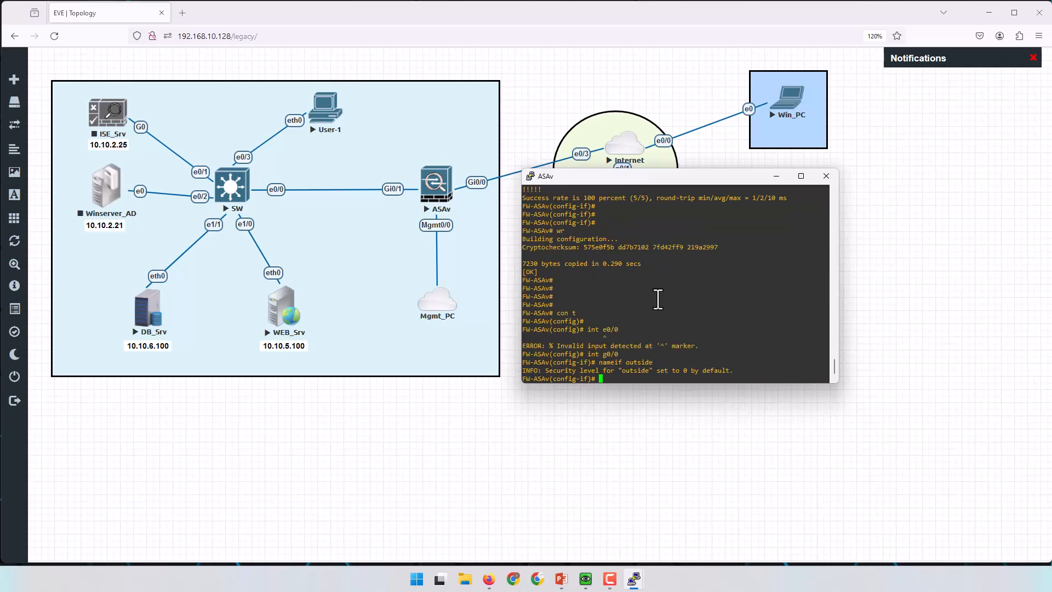
Enable the outside interface and address it 1.1.1.1 255.255.255.0.
double_click(686, 370)
text(no sh)
key(Return)
text(ip add)
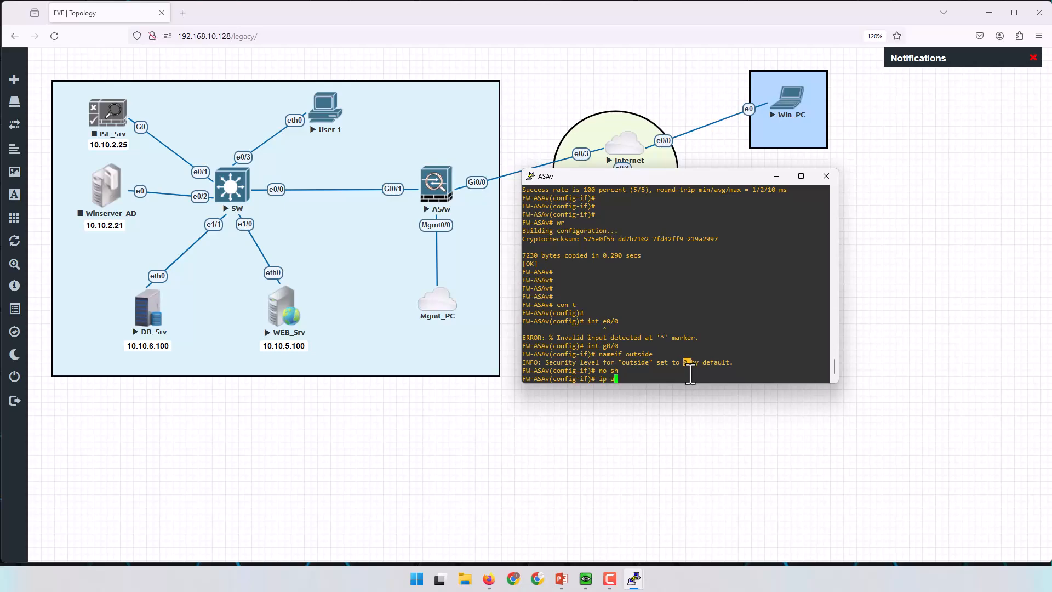
key(Tab)
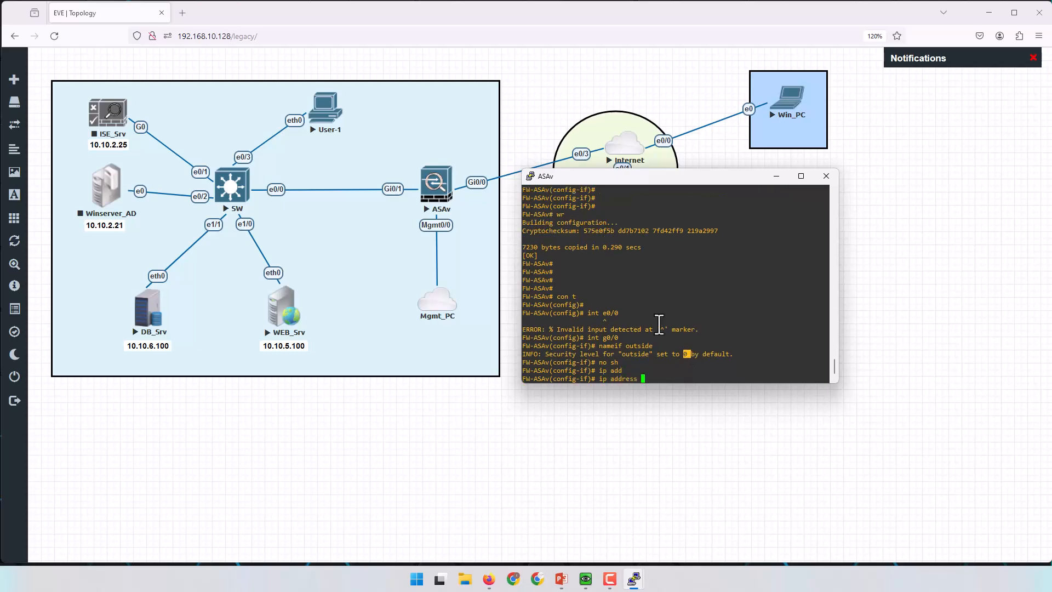
drag(639, 178, 647, 249)
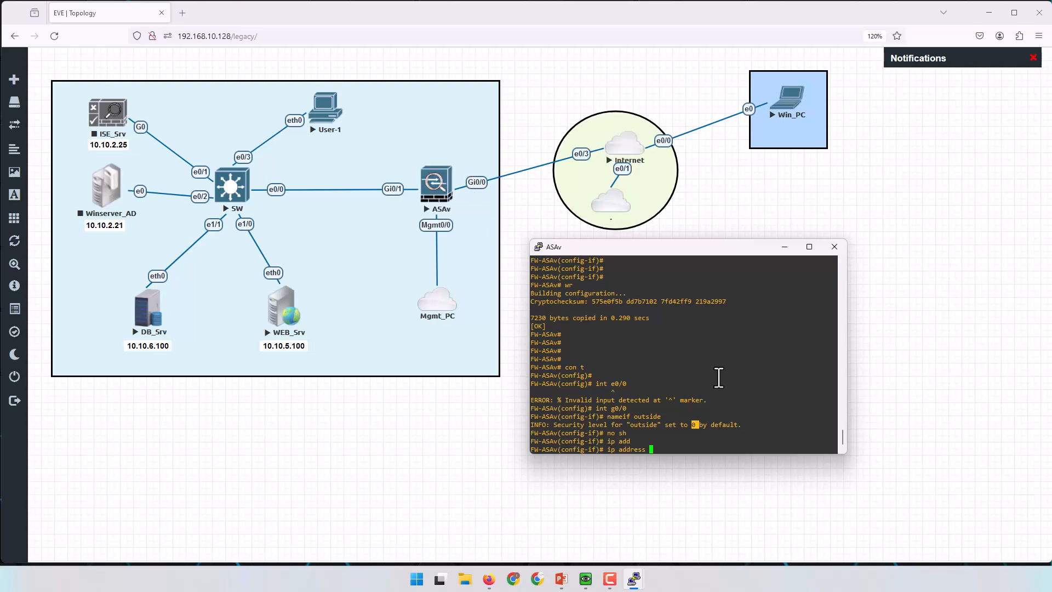
text(1.1.1.1)
text(22)
text(5.255.)
text(255.2)
key(BackSpace)
text(0)
key(Return)
key(Return)
key(Return)
key(Return)
key(Return)
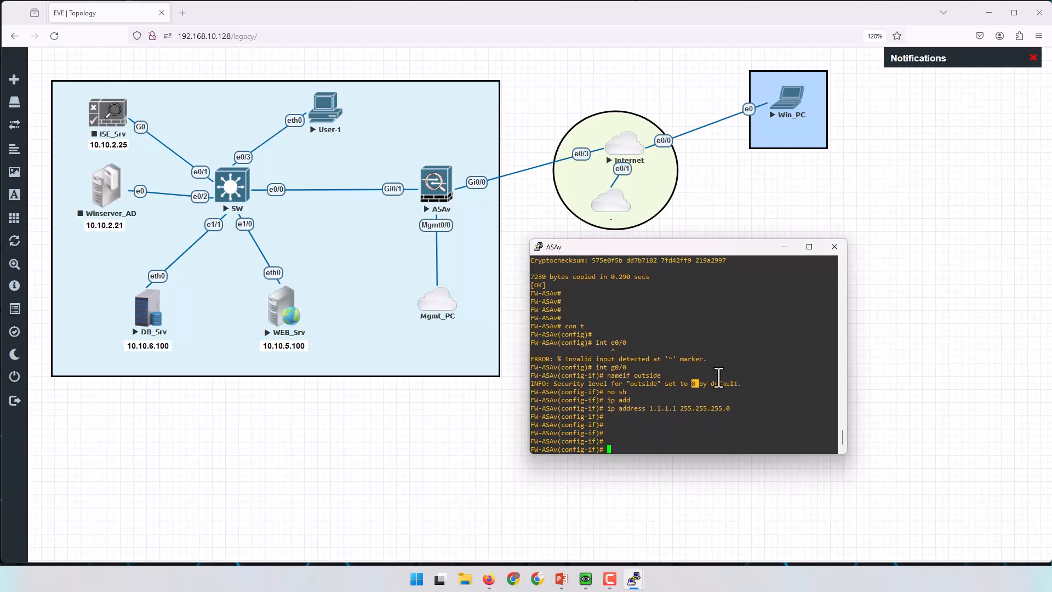
text(int e0/1)
key(Return)
Open interface GigabitEthernet0/1 and enable it with no shutdown.
key(Up)
key(BackSpace)
key(BackSpace)
key(BackSpace)
key(BackSpace)
text(g0/1)
key(Return)
key(Return)
key(Return)
key(Return)
key(Return)
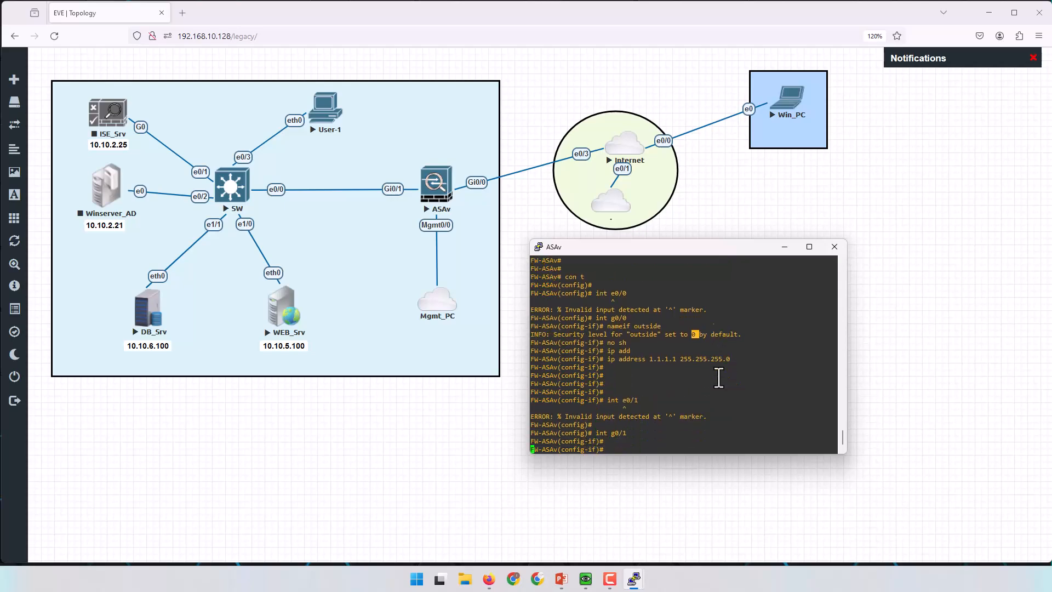
text(no sh)
key(Return)
key(Return)
key(Return)
Name GigabitEthernet0/1 'inside', which gets the default security level 100.
text(namef inside)
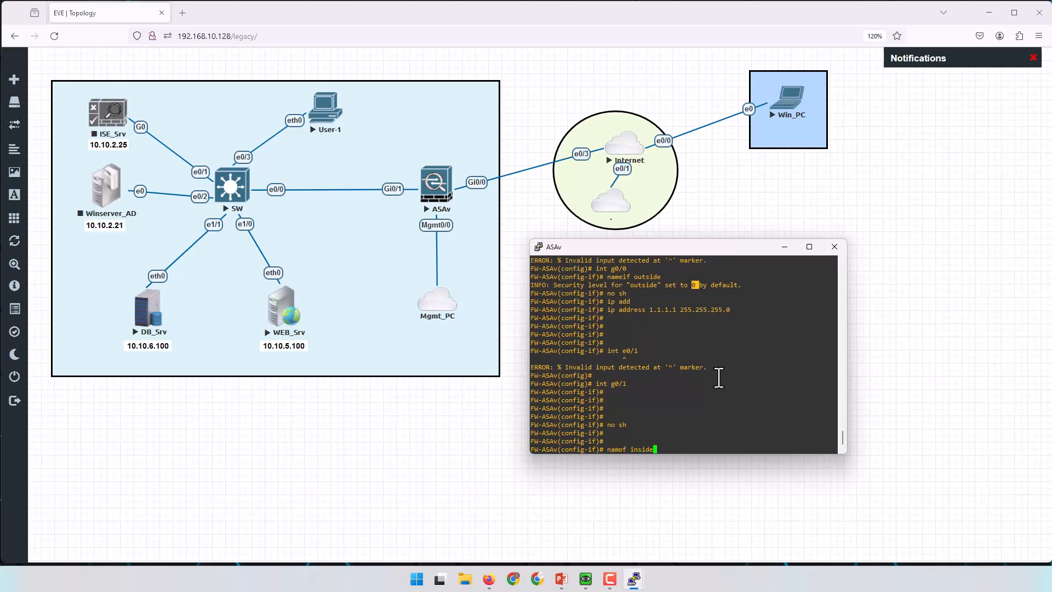
key(Return)
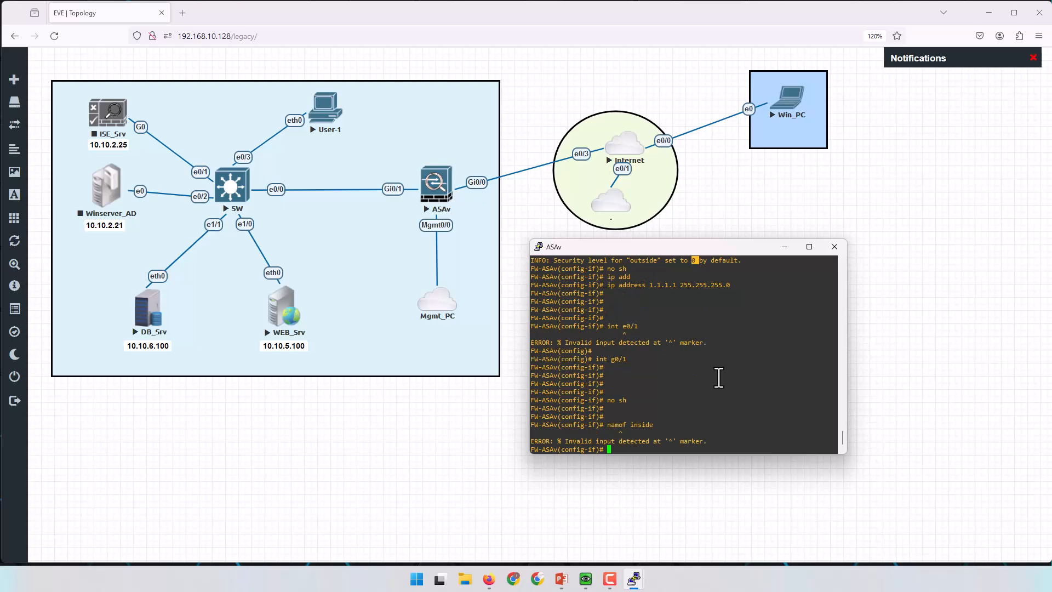
key(Up)
key(Left)
key(Left)
key(Left)
key(Left)
key(Left)
key(Left)
key(Left)
key(BackSpace)
text(i)
key(Return)
key(Up)
key(Left)
key(Left)
key(Left)
key(Left)
key(Left)
key(Left)
key(Left)
key(Left)
key(Left)
text(e)
key(Return)
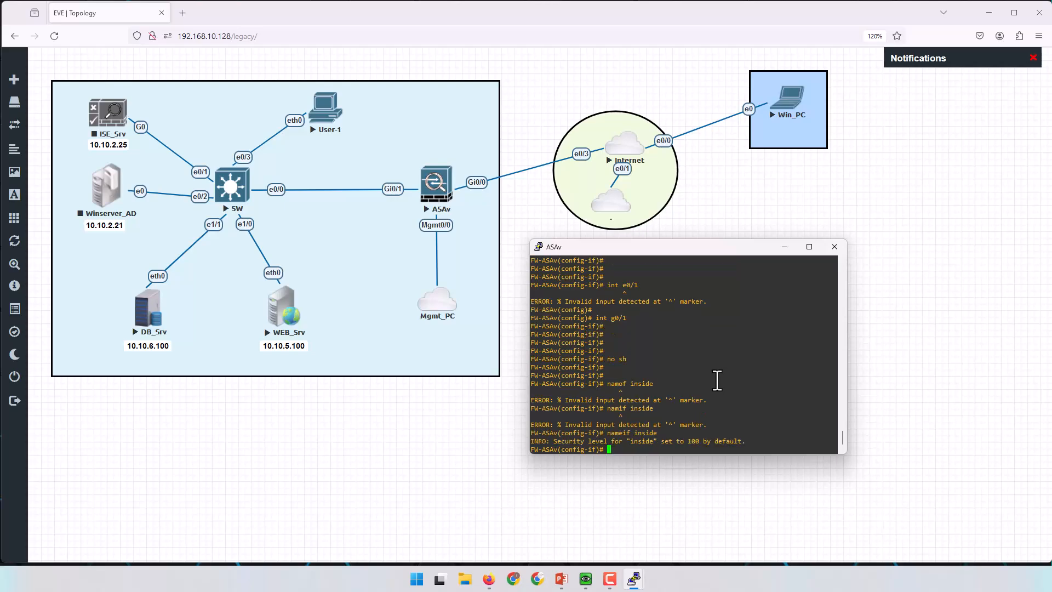
double_click(693, 442)
key(Return)
key(Return)
key(Return)
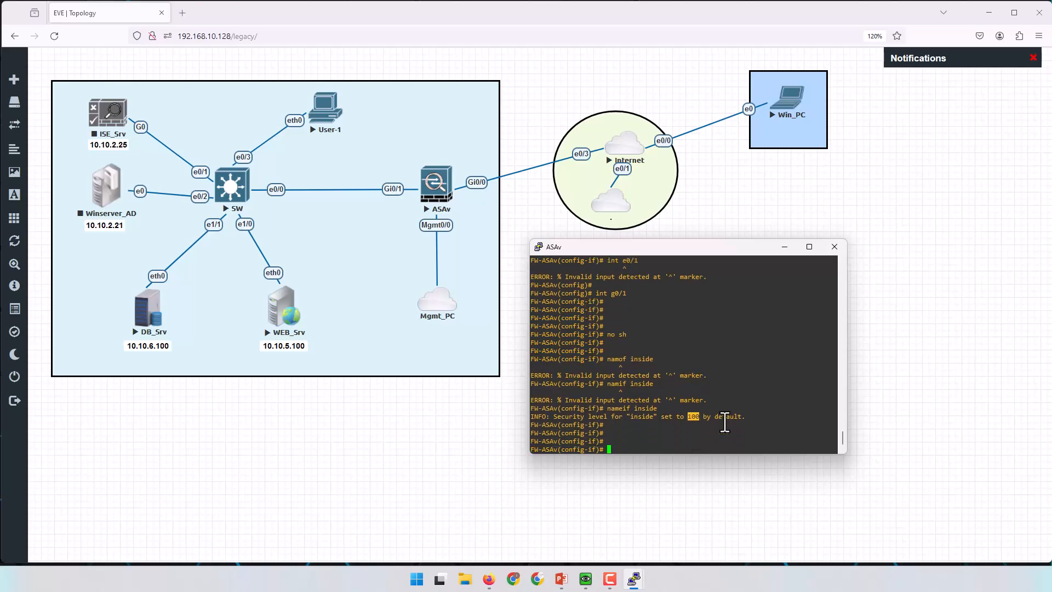
key(Return)
key(Return)
key(Return)
key(Return)
Address the inside interface 10.10.1.2 255.255.255.0 and return to global configuration.
text(ip add)
key(Tab)
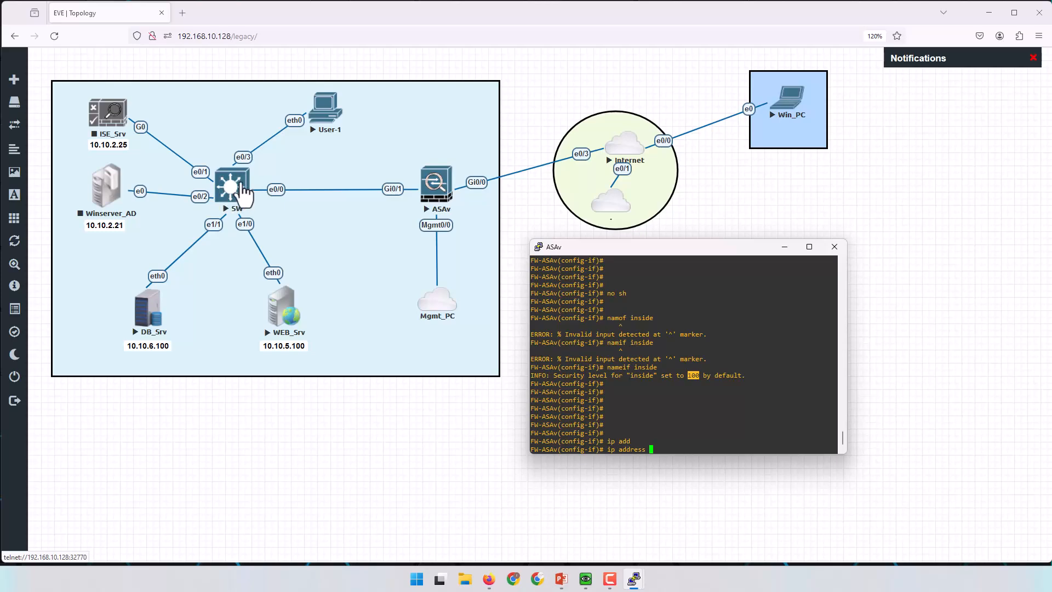
text(10)
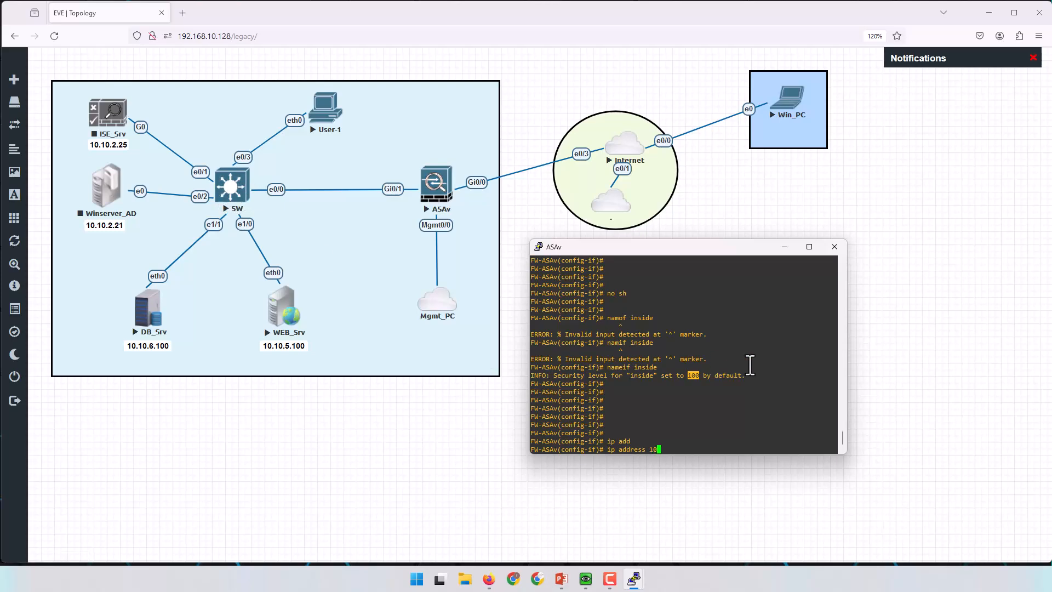
text(.10.1.1)
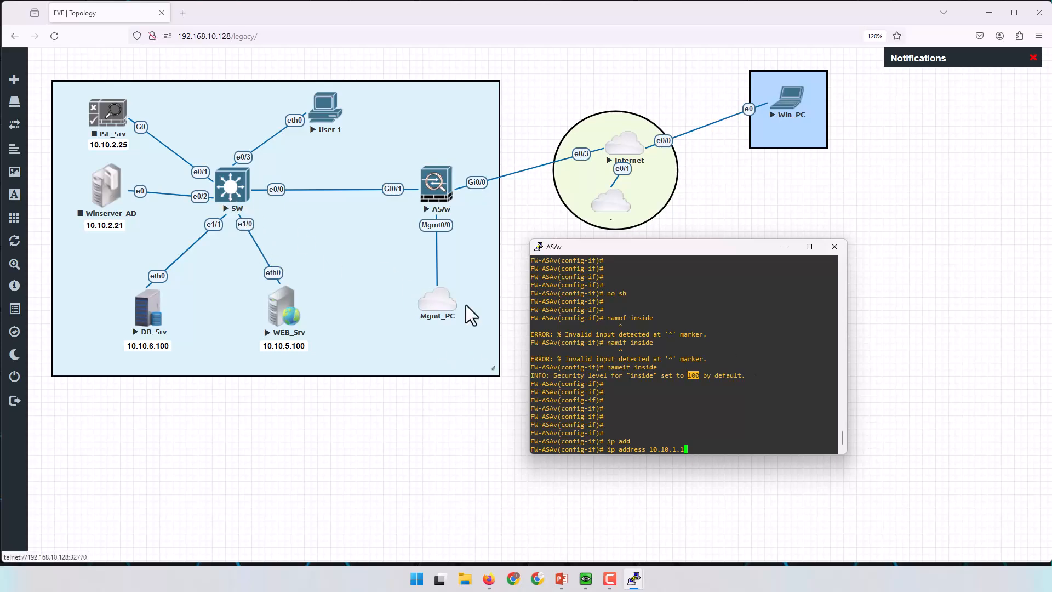
key(BackSpace)
text(2 )
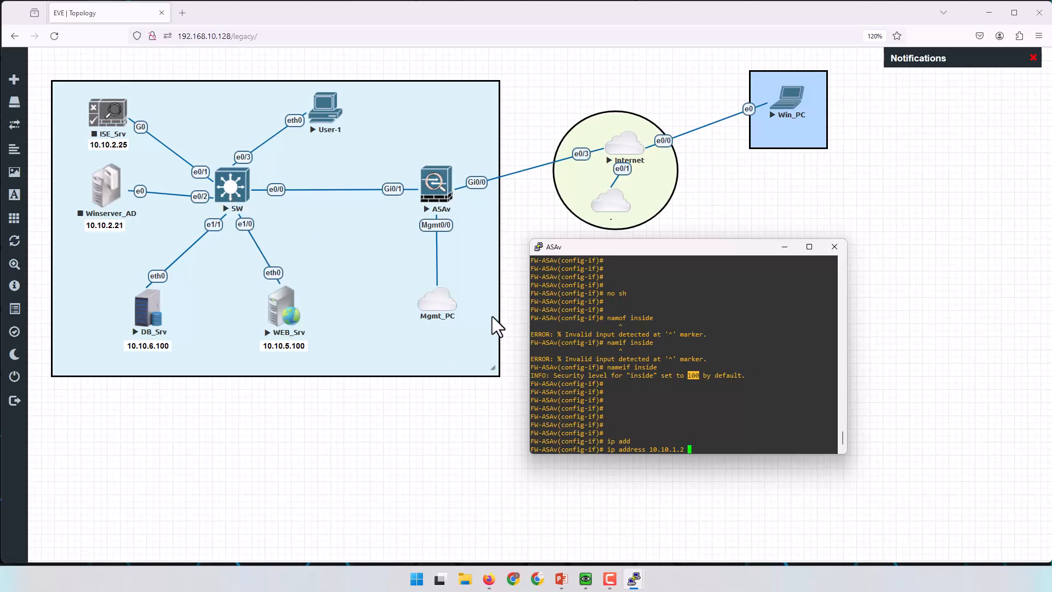
text(255.255.255.0)
key(Return)
key(Return)
key(Return)
key(Return)
key(Return)
key(Return)
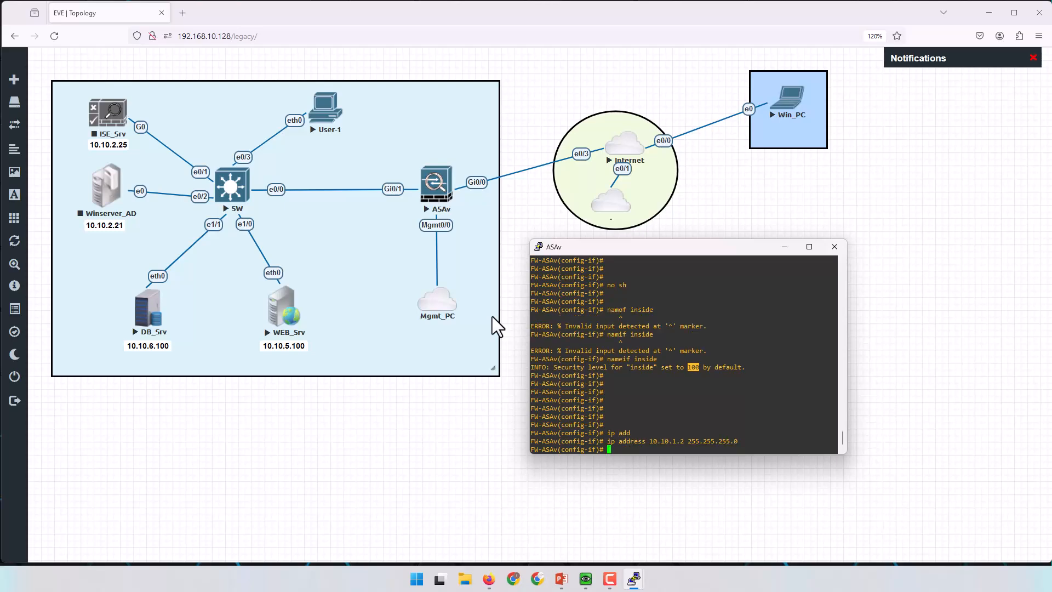
key(Return)
key(Return)
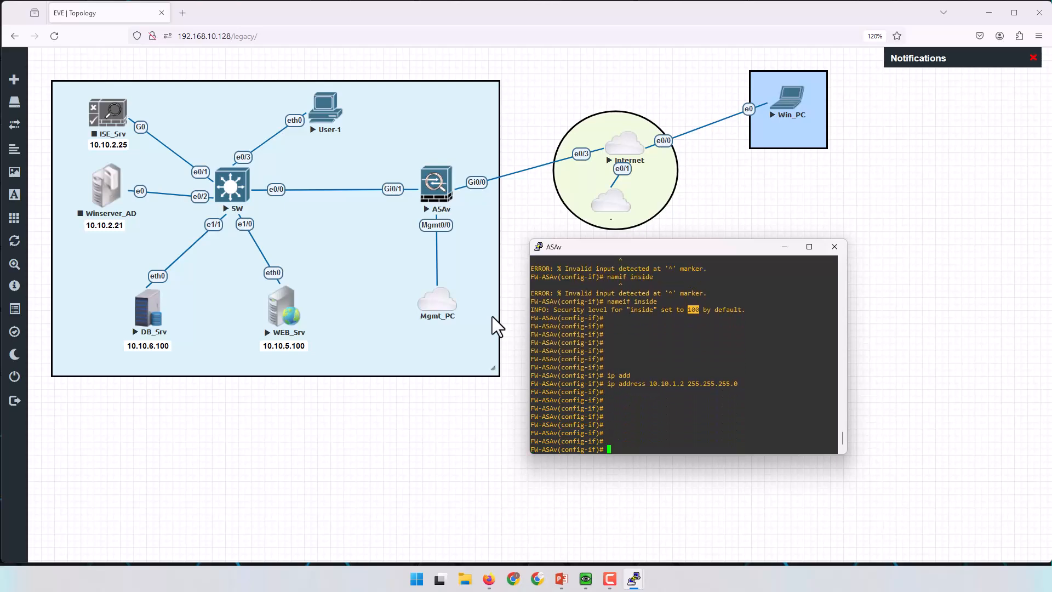
text(ex)
key(Return)
key(Return)
key(Return)
key(Return)
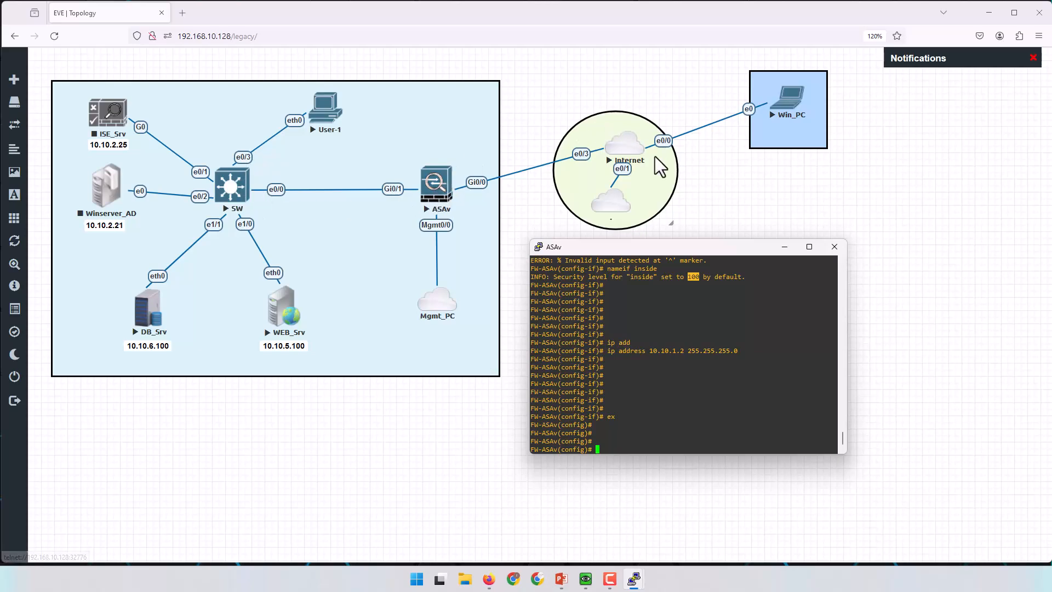
Add the default route 0.0.0.0 0.0.0.0 on outside via 1.1.1.2.
click(721, 406)
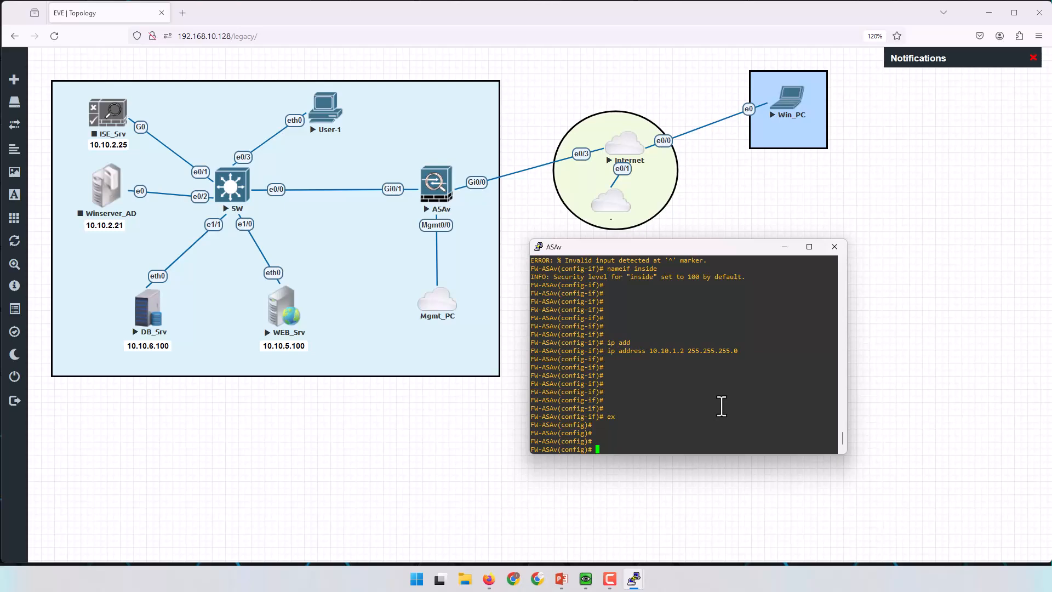
text(rou)
key(Tab)
text(ou)
key(Tab)
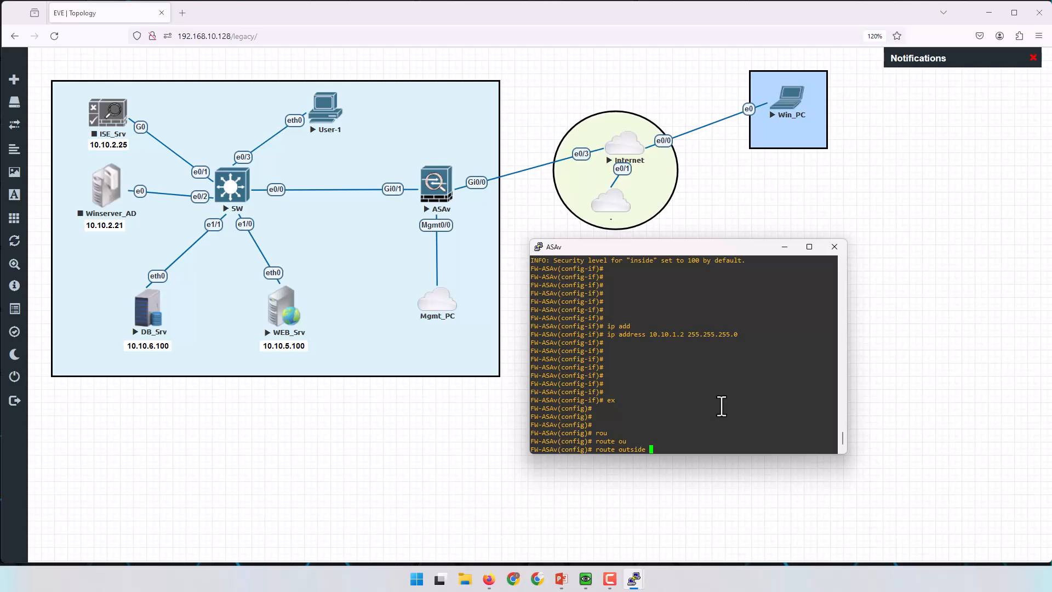
text(0.0.0.0 0.0.0.0 1.1.1.2)
key(Return)
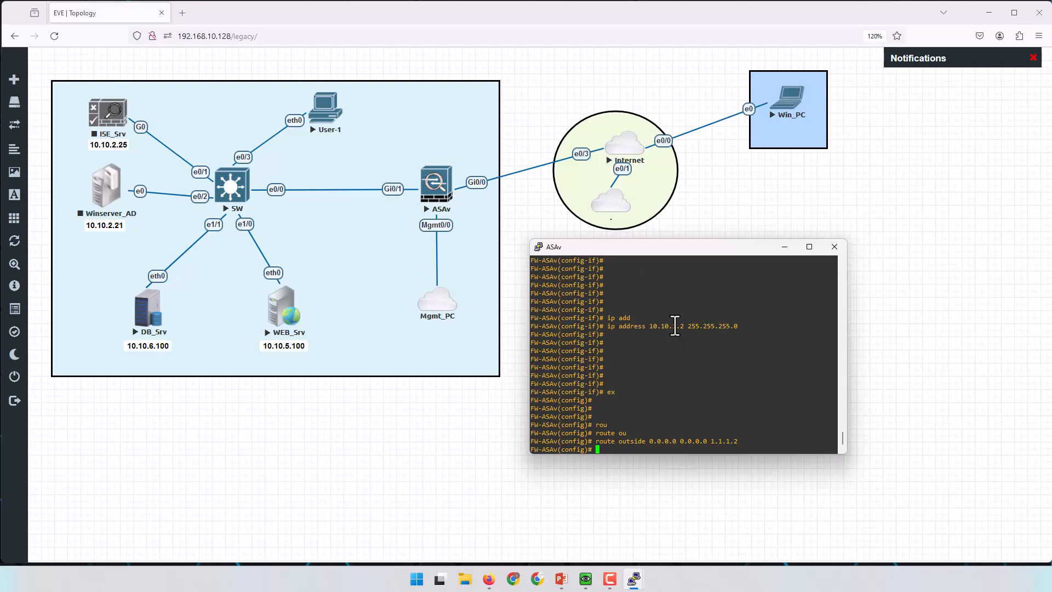
Ping 1.1.1.2 to confirm the gateway replies.
text(ping)
double_click(719, 441)
right_click(754, 411)
key(Return)
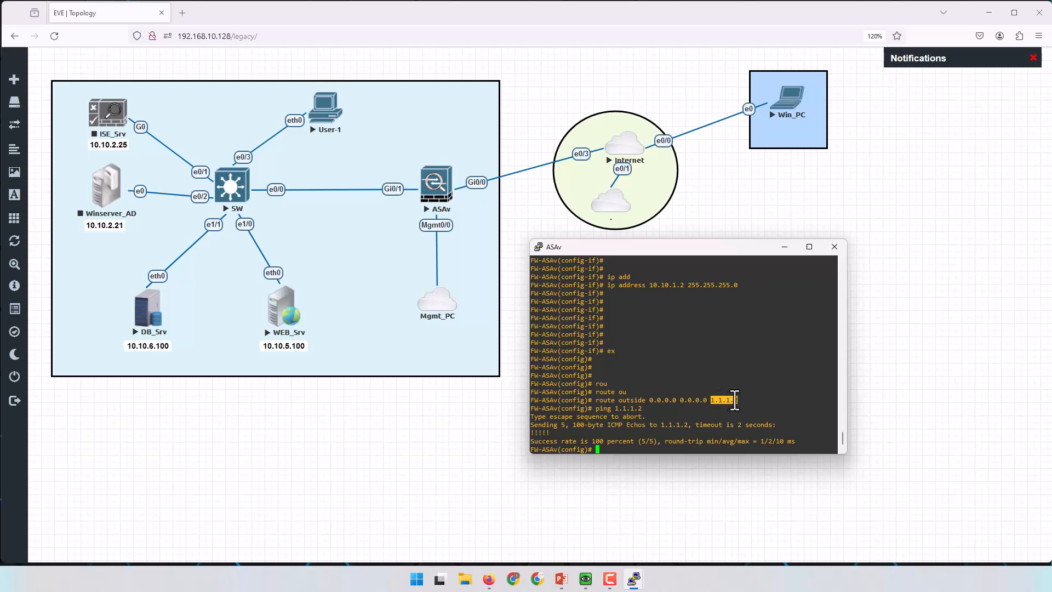
key(Return)
key(Return)
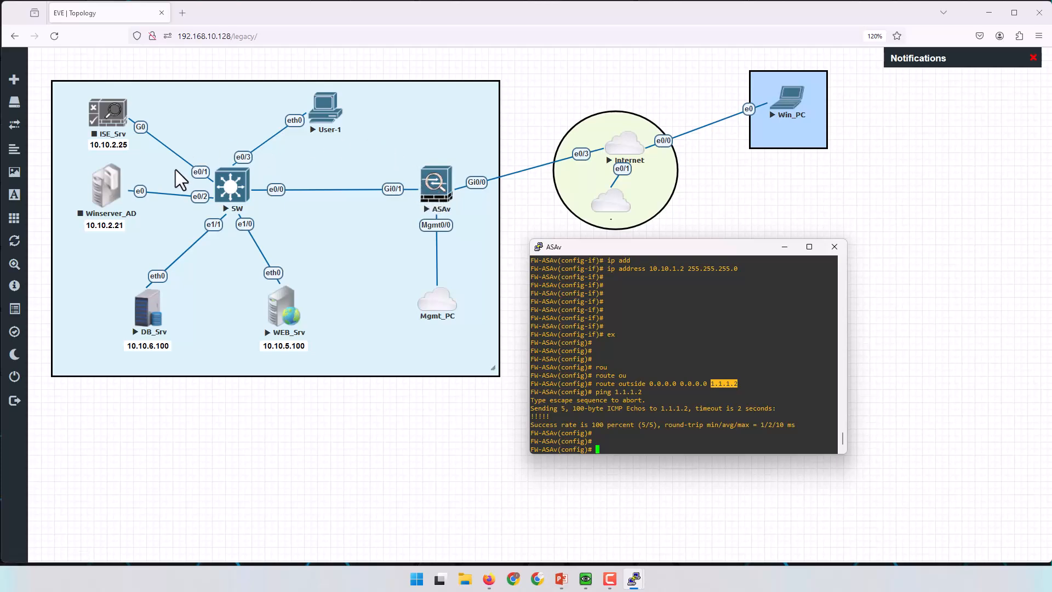
Add route inside 10.10.0.0 255.255.0.0 via next hop 10.10.1.1.
click(643, 390)
text(rou)
key(Tab)
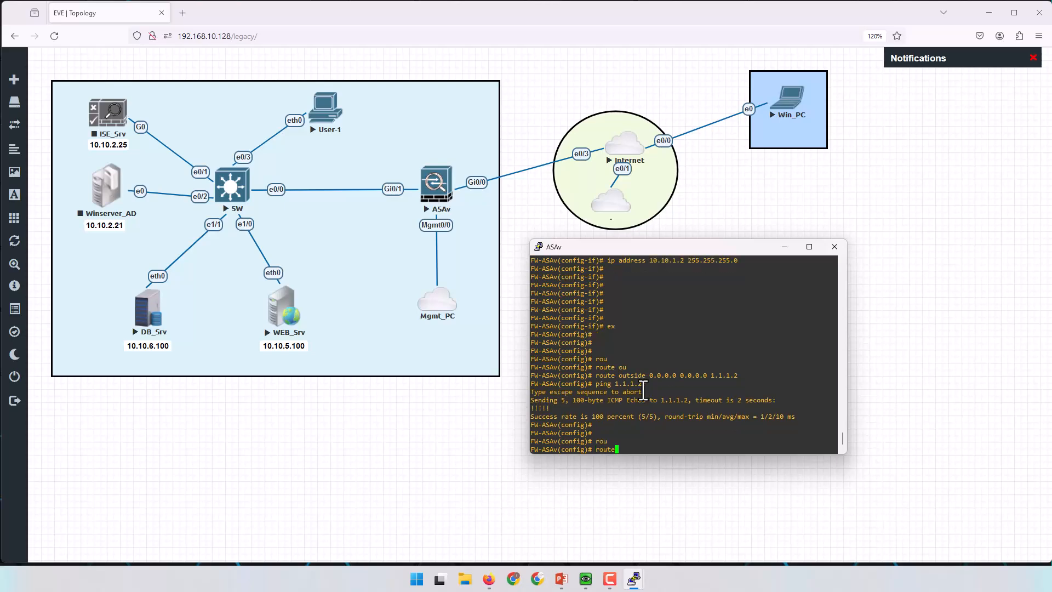
text(in)
key(Tab)
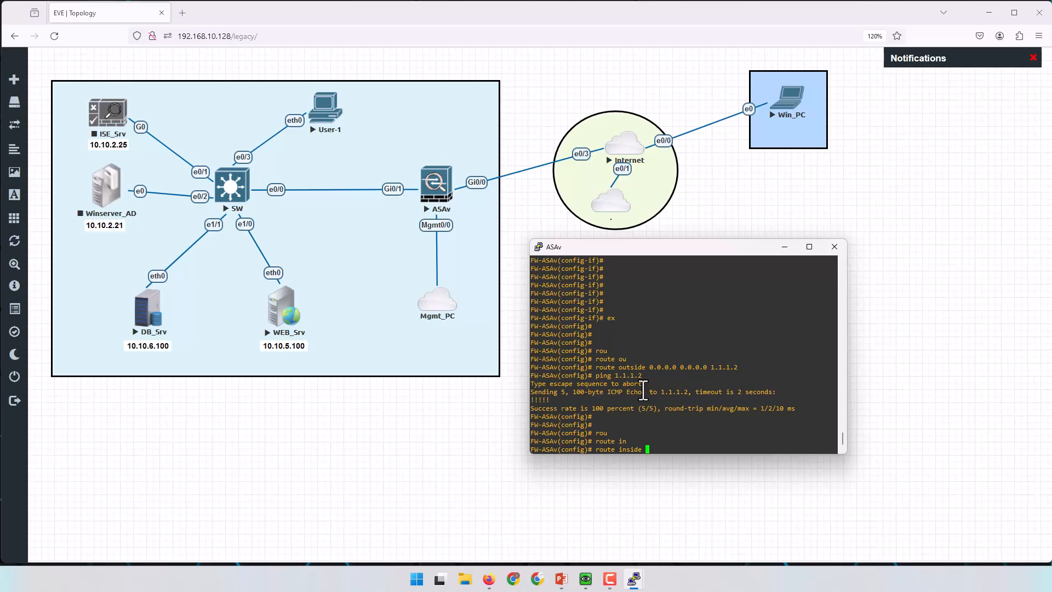
text(10.10.0.0 255.255.0.0.)
key(BackSpace)
drag(646, 450, 669, 452)
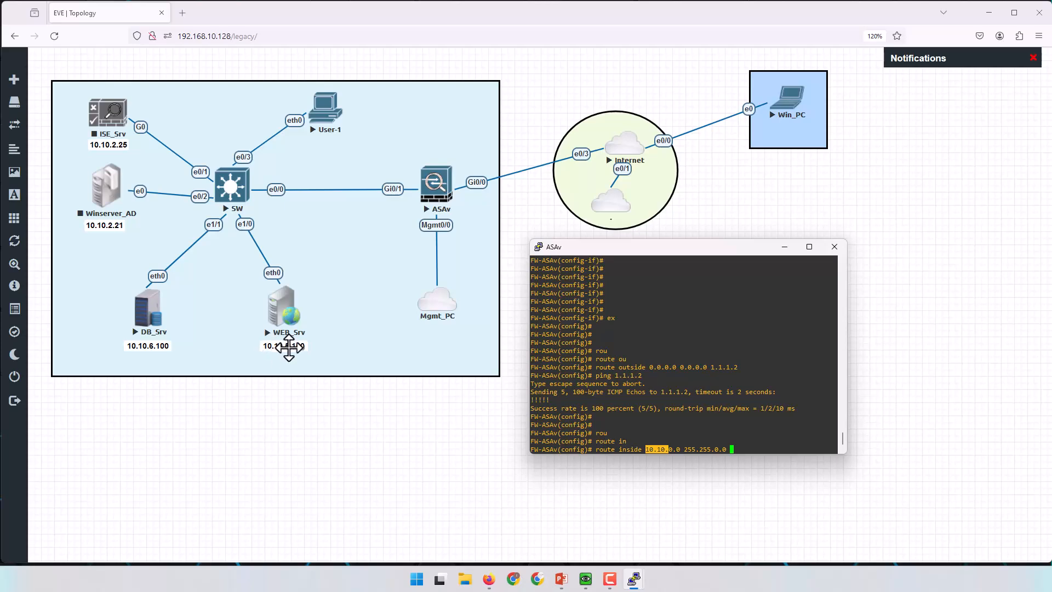
click(669, 452)
drag(672, 452, 665, 453)
click(672, 449)
text(10.)
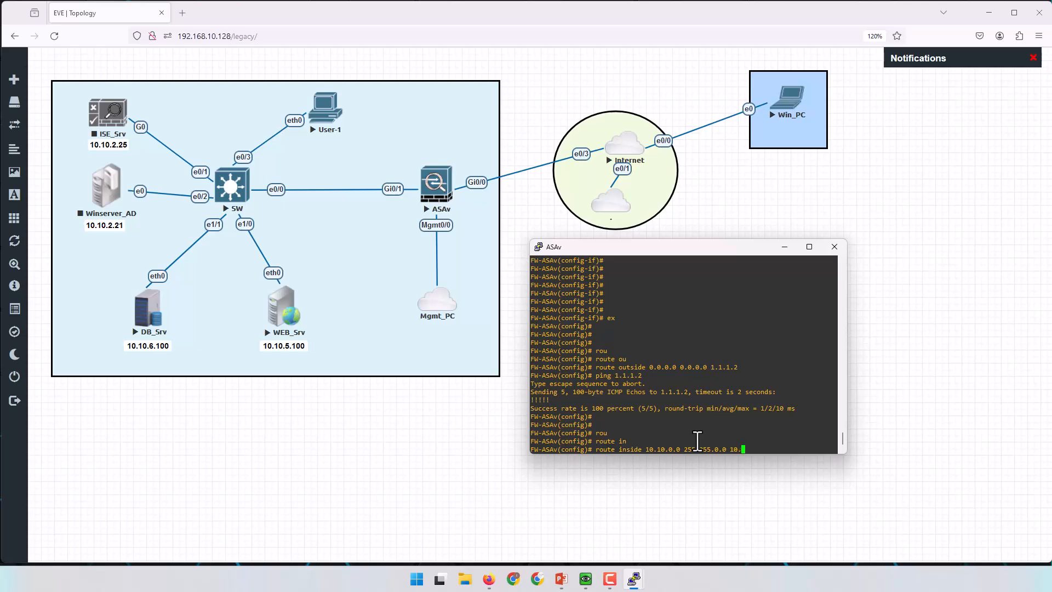
text(10.1.1)
key(Return)
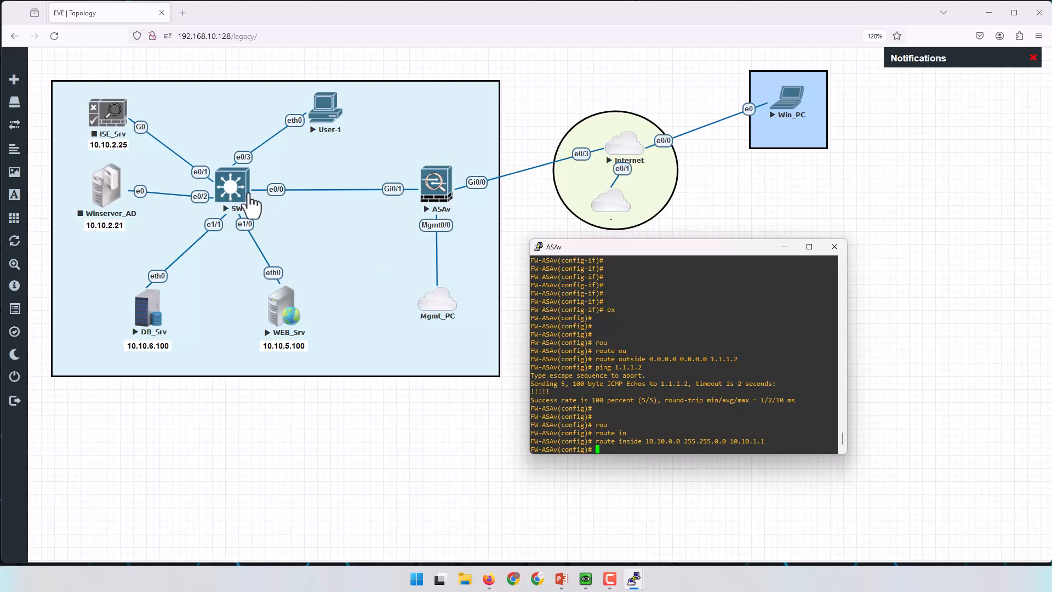
key(Return)
key(Return)
key(Return)
Ping 10.10.1.1 successfully and save the configuration with wr.
text(ping)
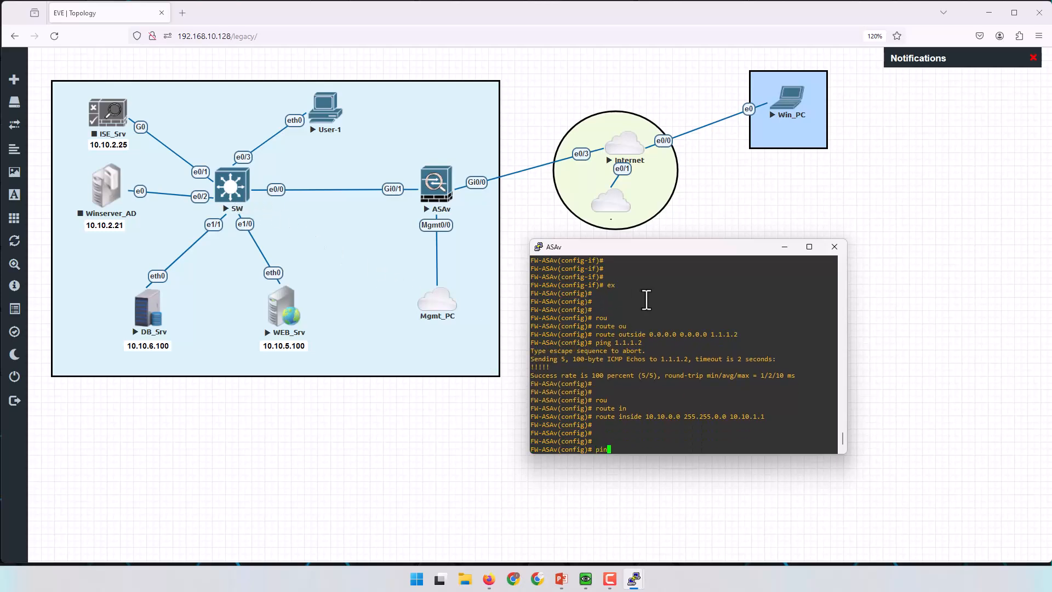
double_click(747, 416)
right_click(774, 425)
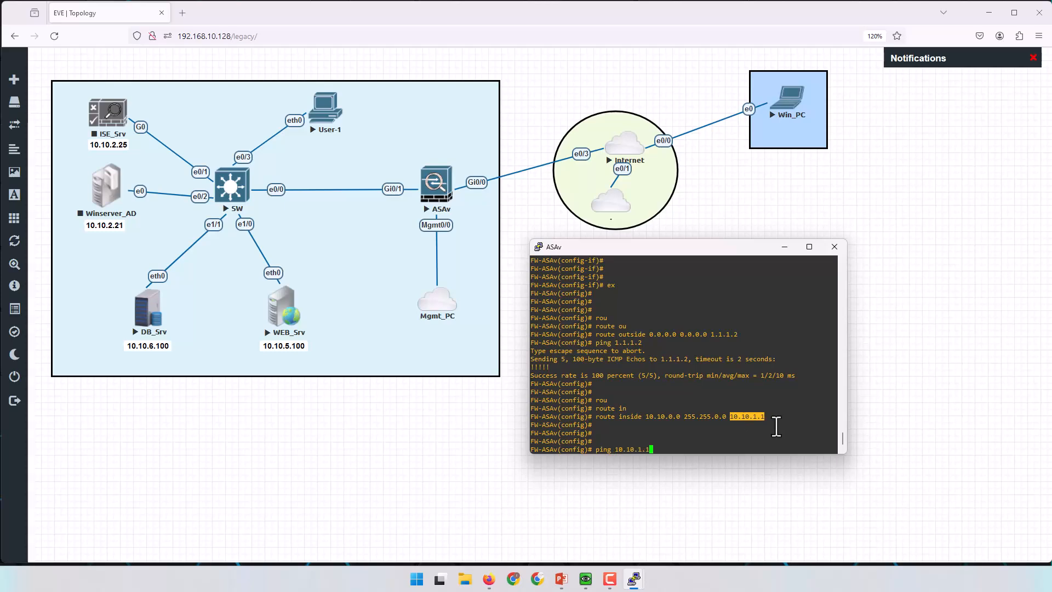
key(Return)
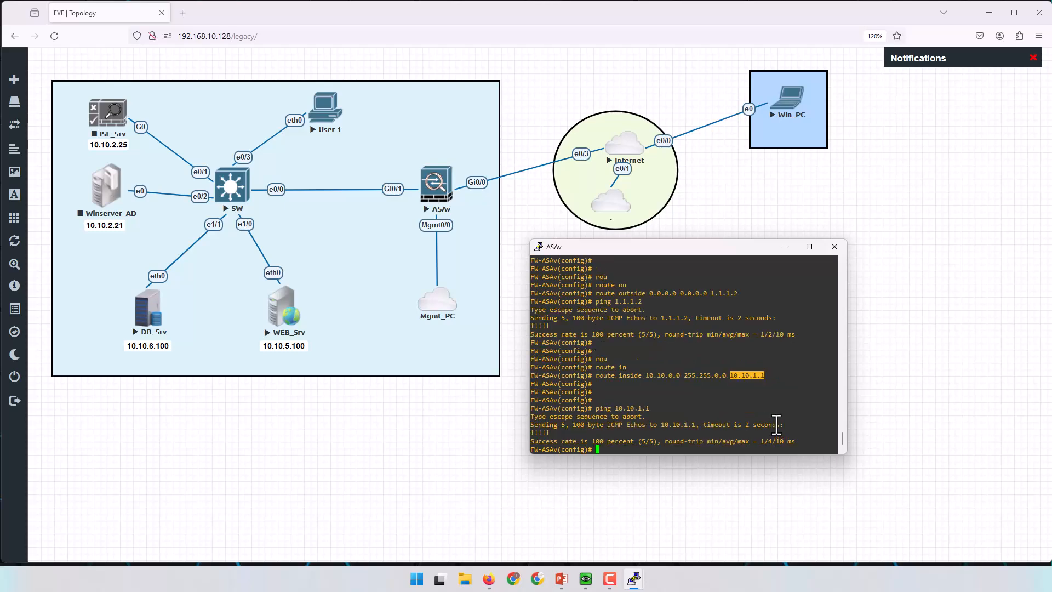
key(Return)
key(Return)
key(Return)
key(Return)
text(wr)
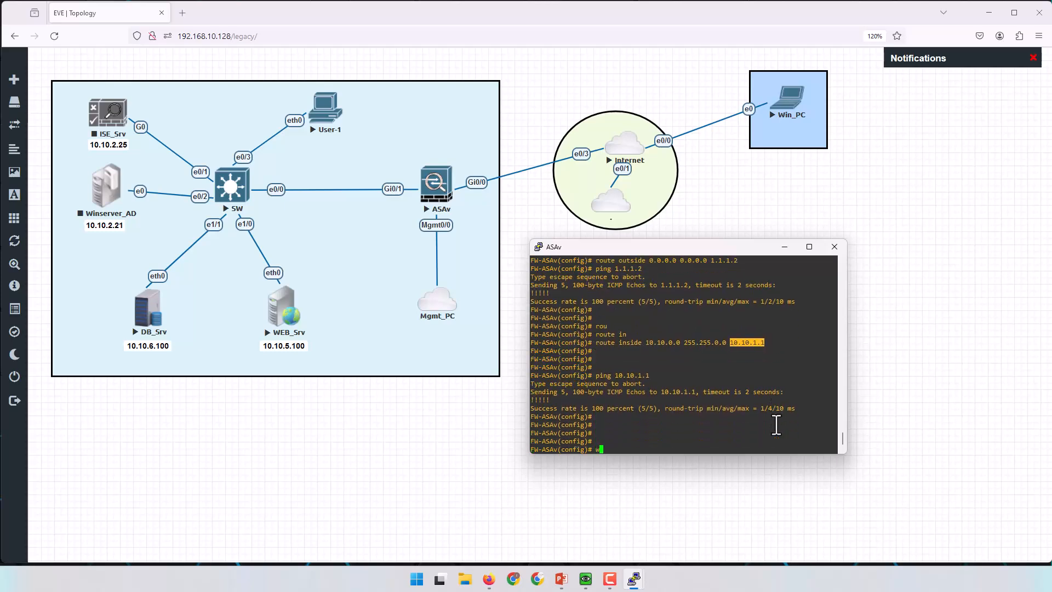
key(Return)
key(Return)
key(Return)
key(Return)
key(Return)
key(Return)
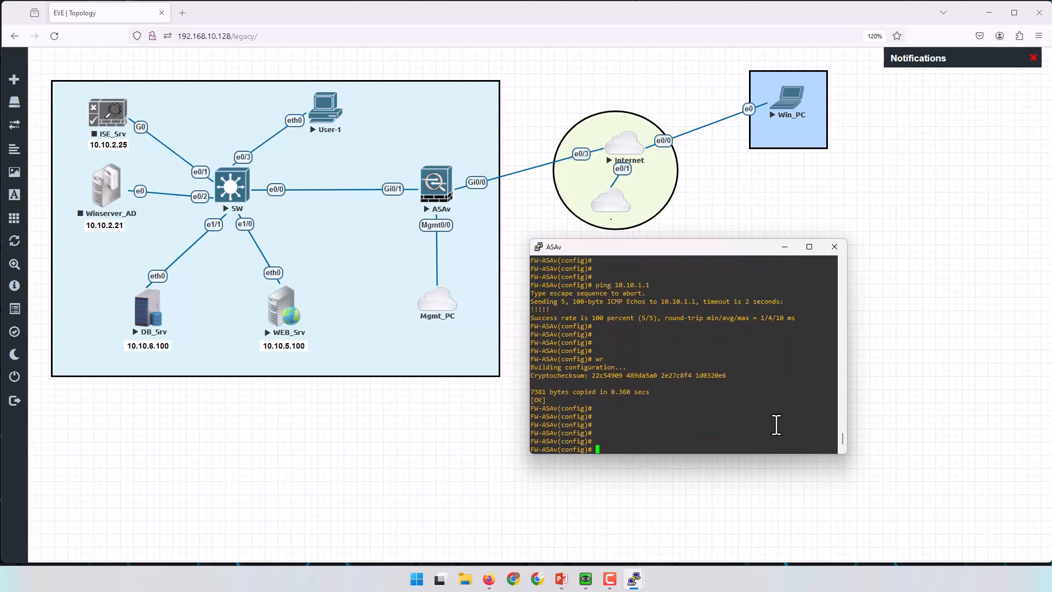
key(Return)
key(Return)
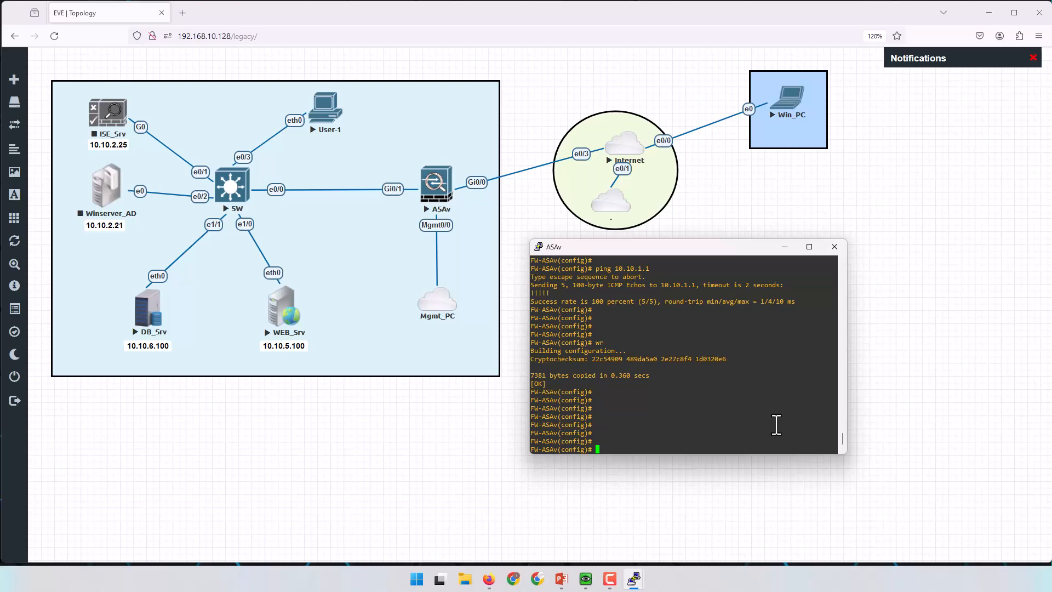
scroll(776, 425, up, 4)
key(F10)
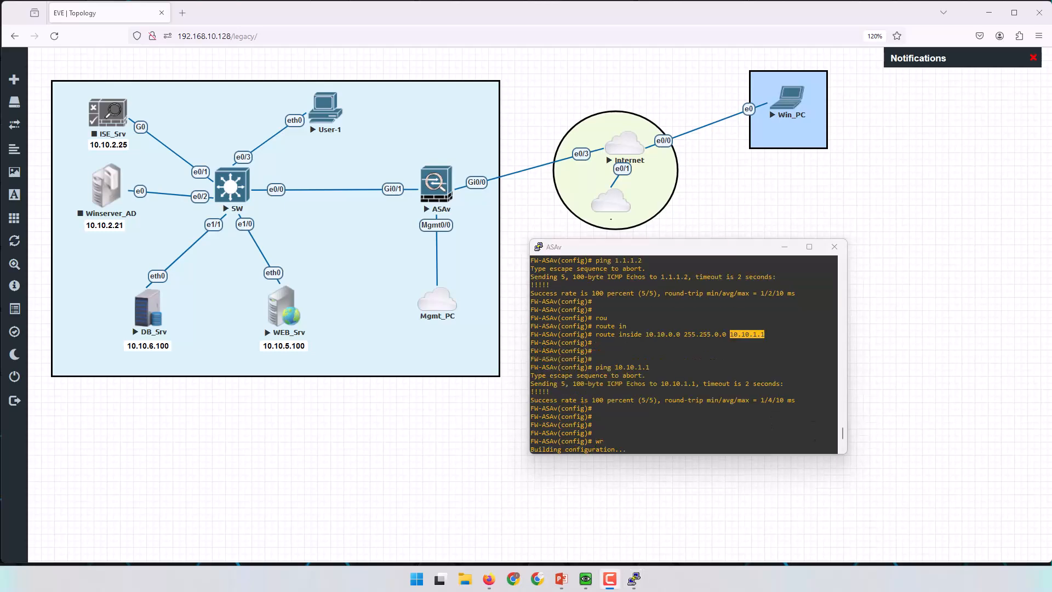
scroll(700, 419, down, 4)
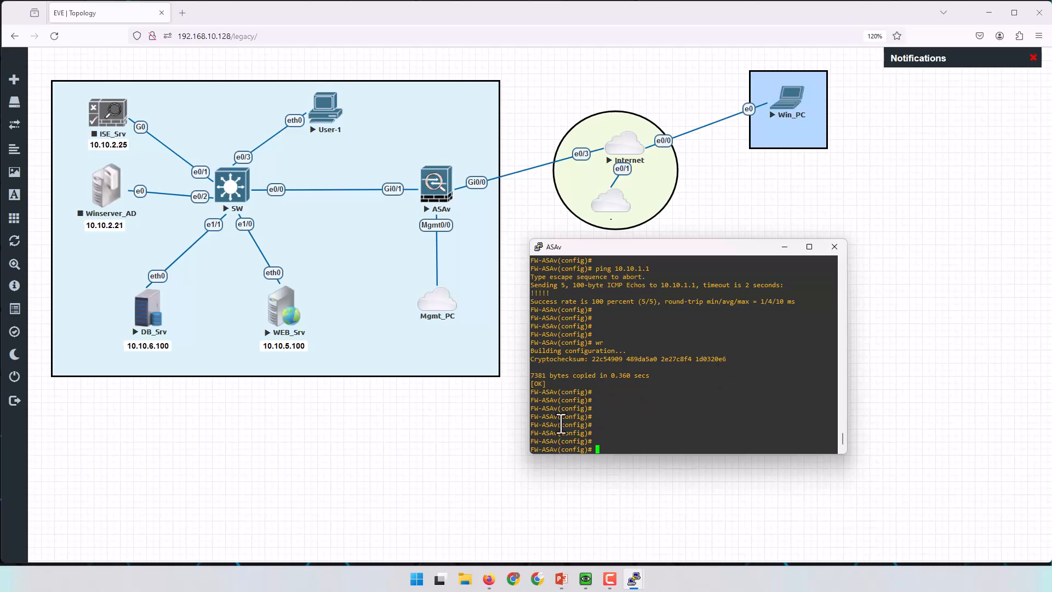
Launch Tftpd64 and position its window on screen.
click(417, 579)
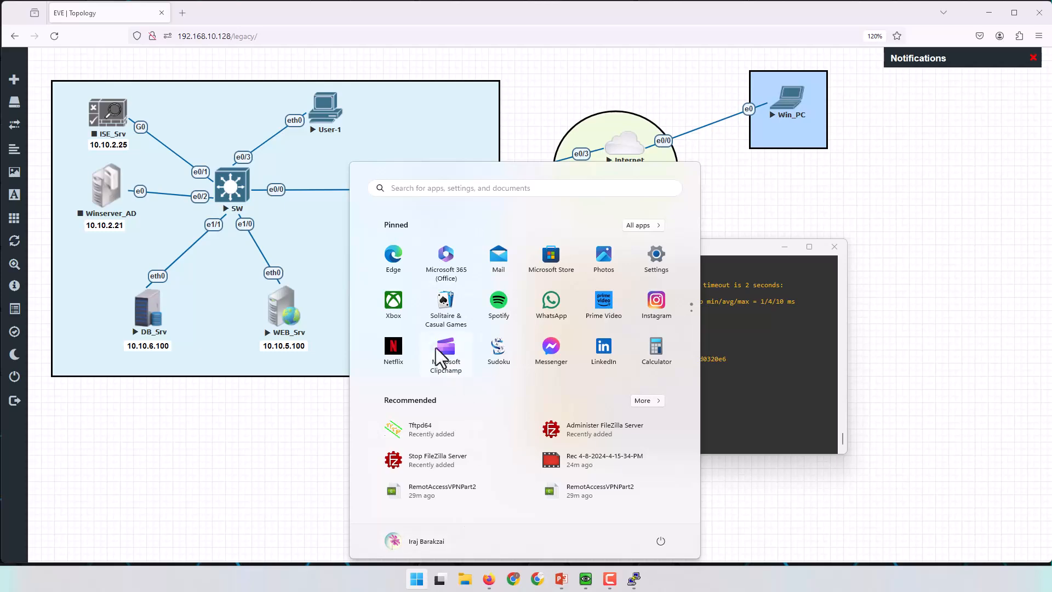
click(430, 432)
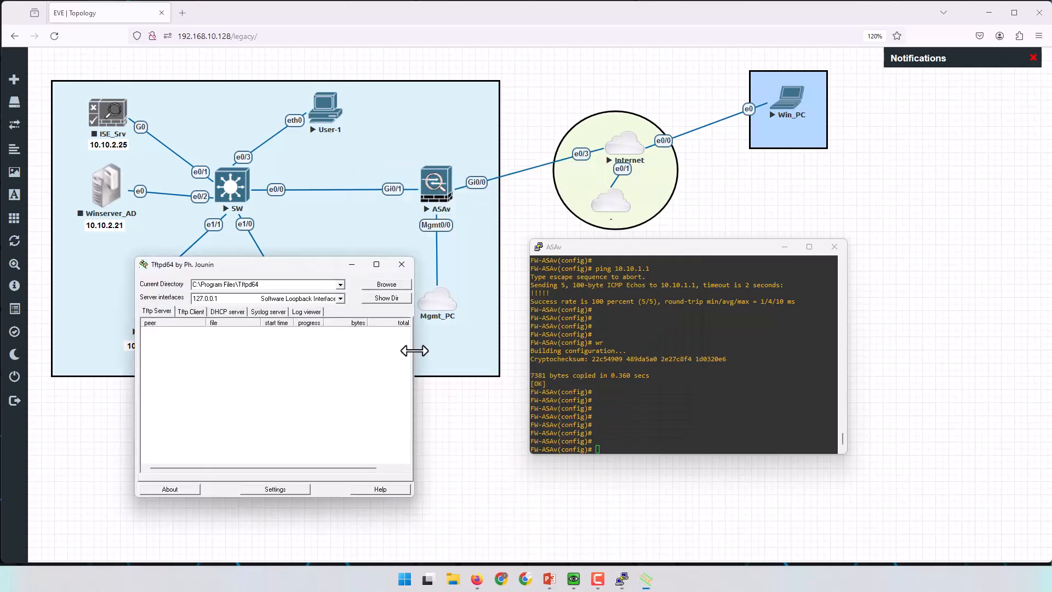
drag(306, 210, 606, 211)
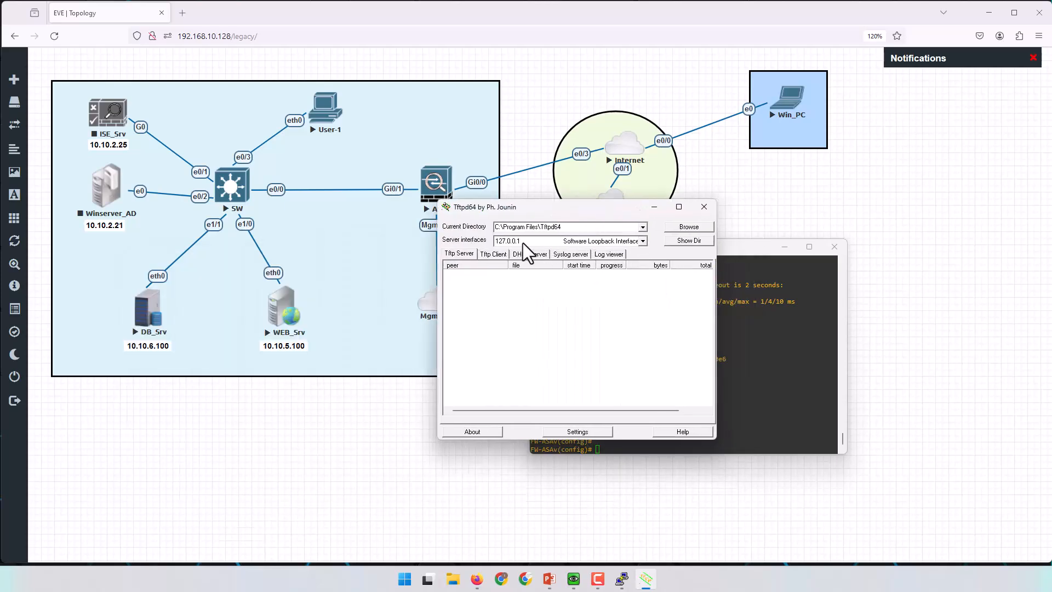
drag(590, 211, 588, 205)
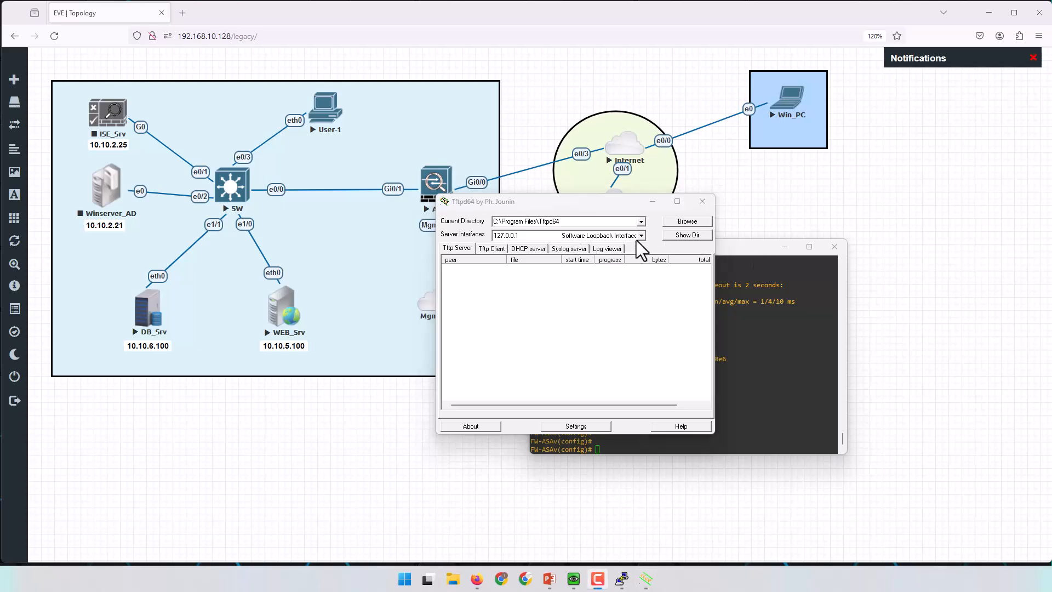
Set the TFTP base directory to New Volume (D:) and save the settings.
click(579, 423)
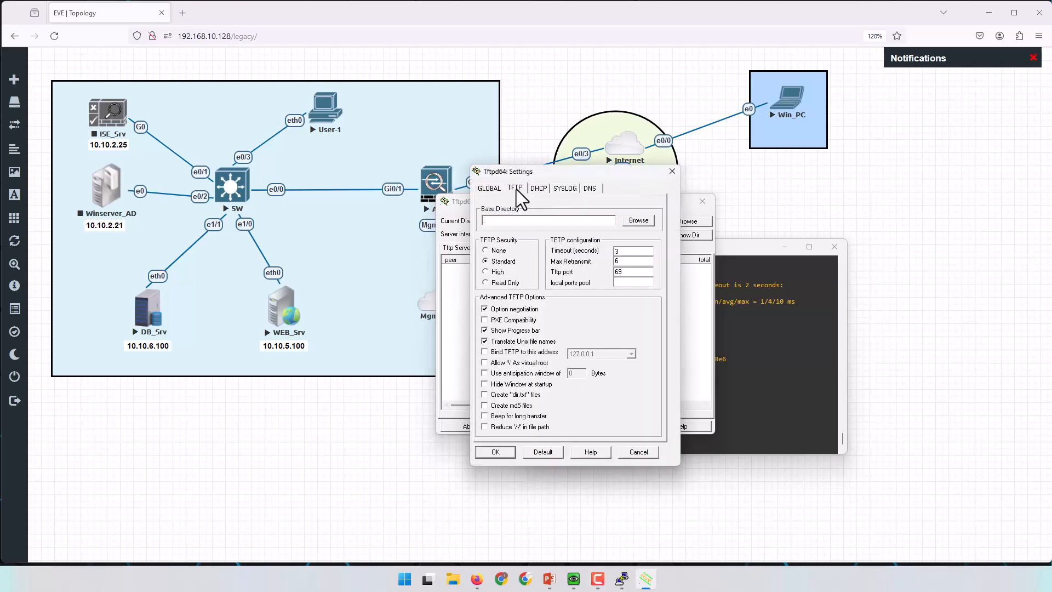
click(641, 219)
scroll(529, 297, down, 2)
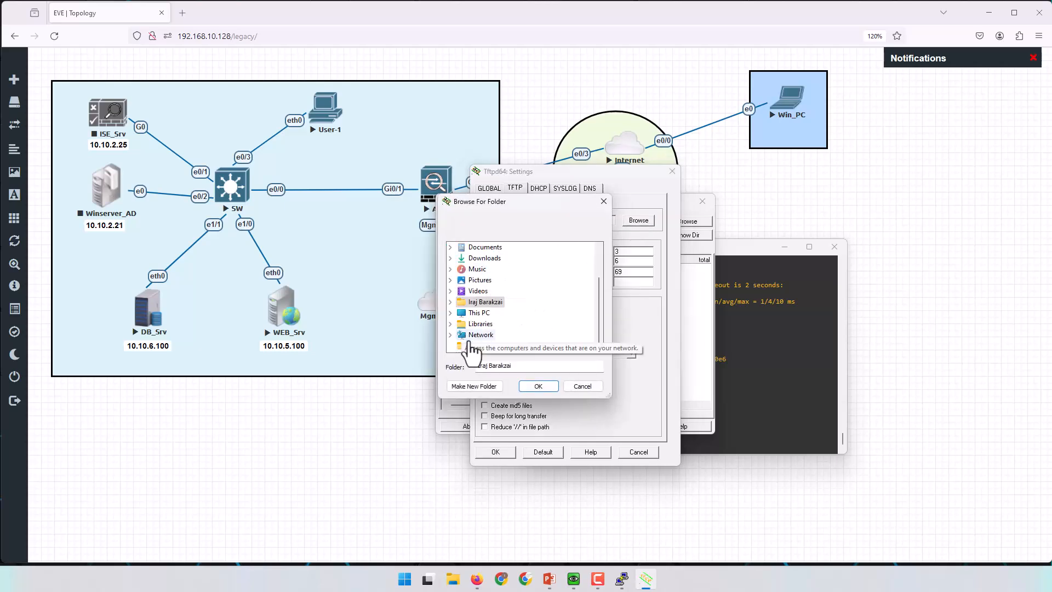
click(478, 313)
scroll(559, 320, down, 1)
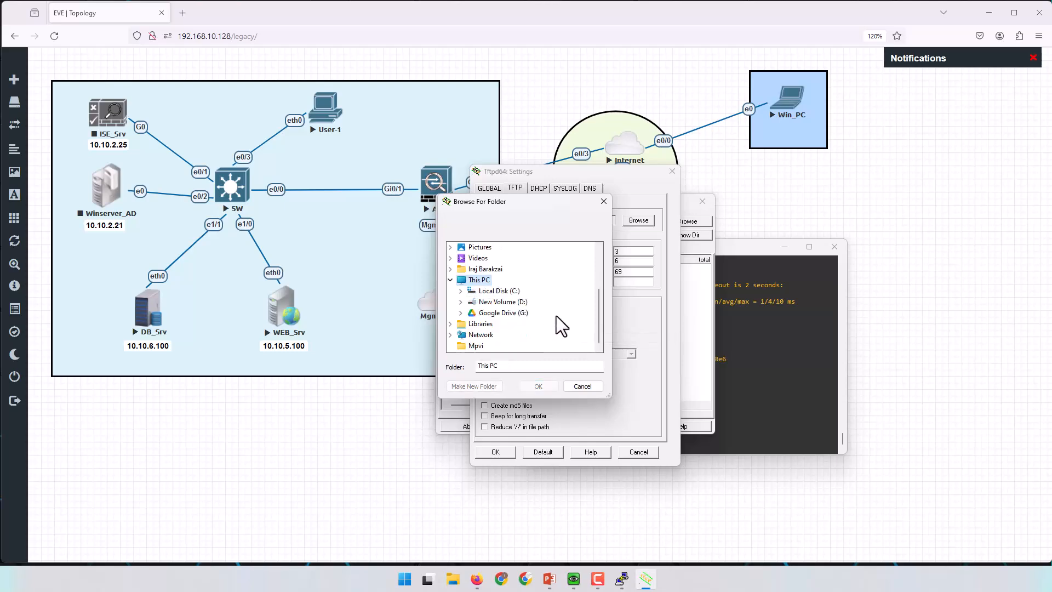
double_click(503, 302)
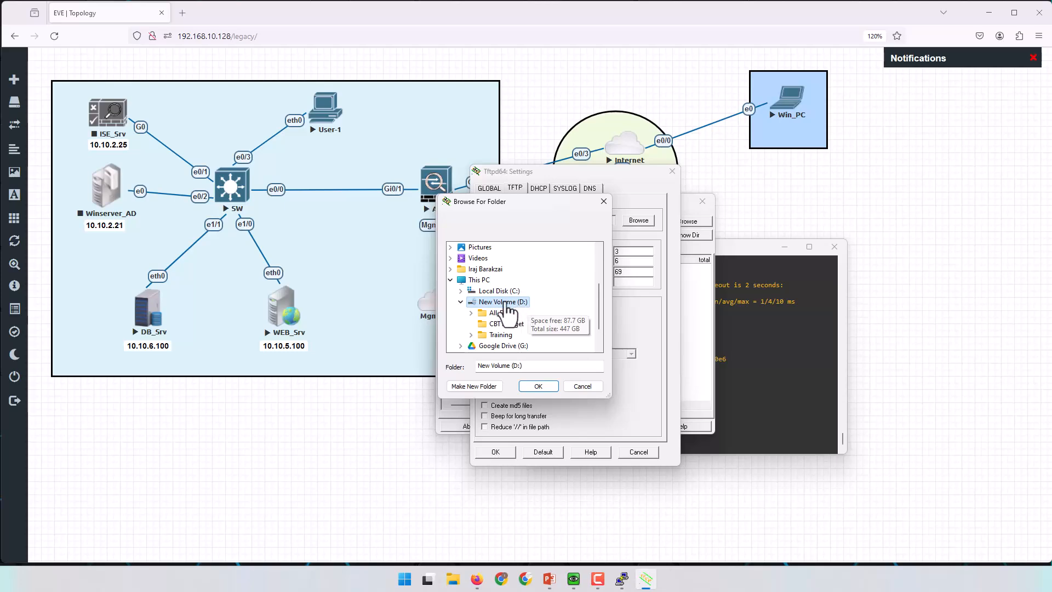
click(538, 386)
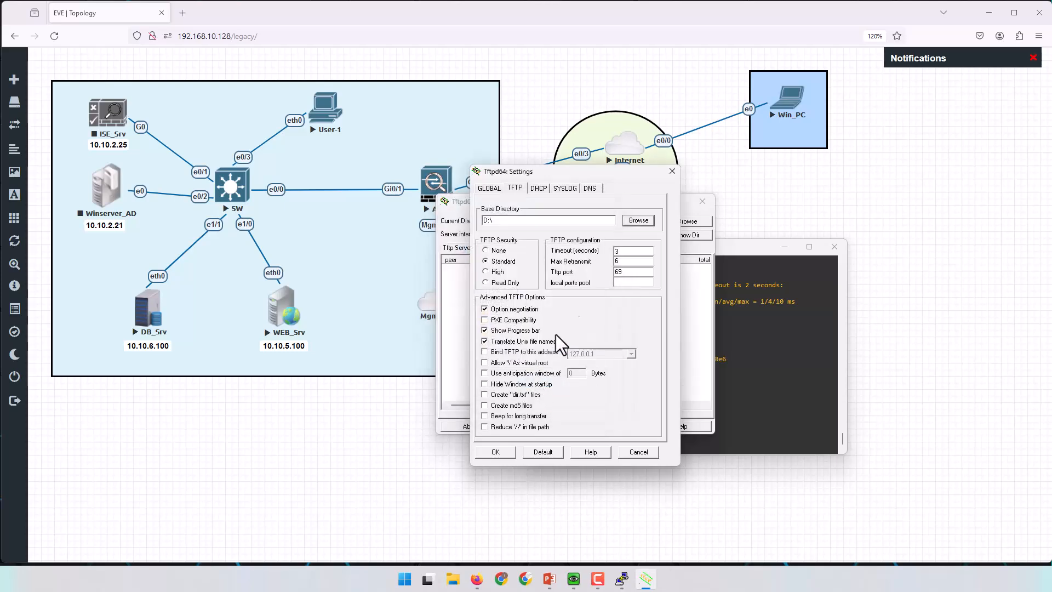
click(507, 450)
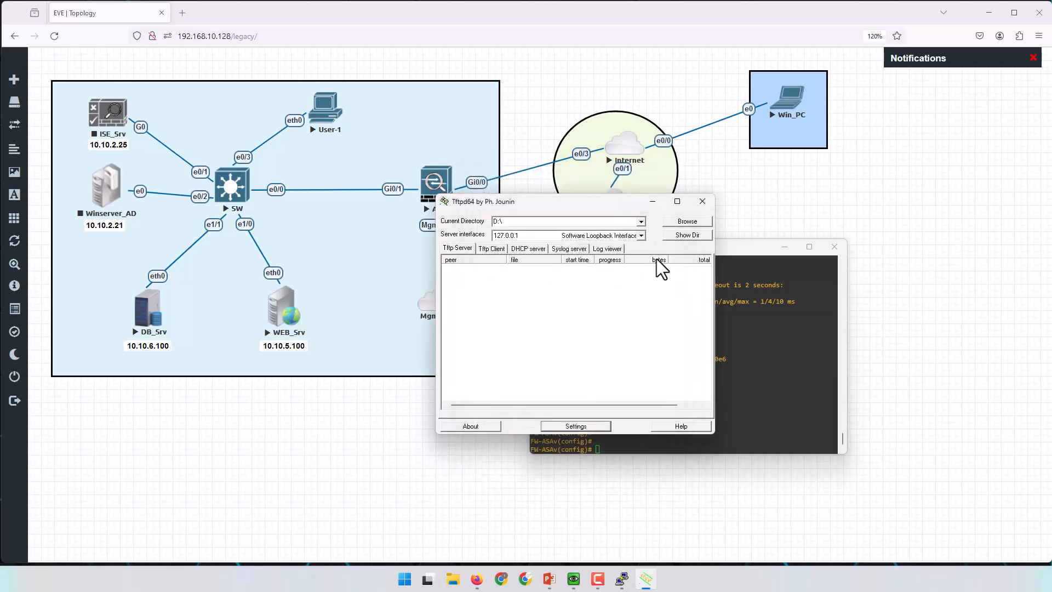
List the served directory to confirm asdm-7181-152.bin is available.
click(684, 234)
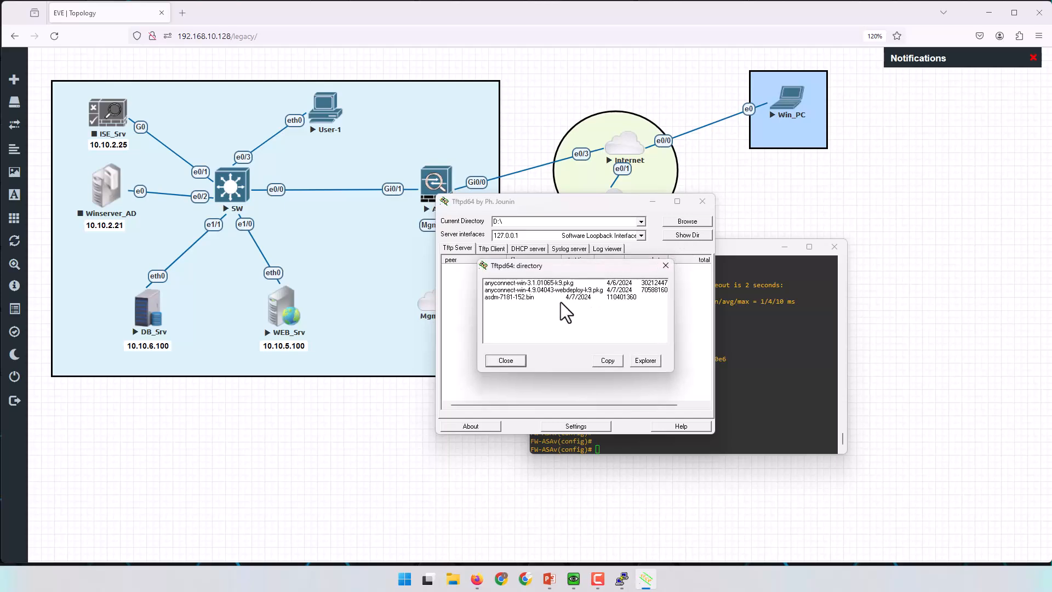
click(505, 298)
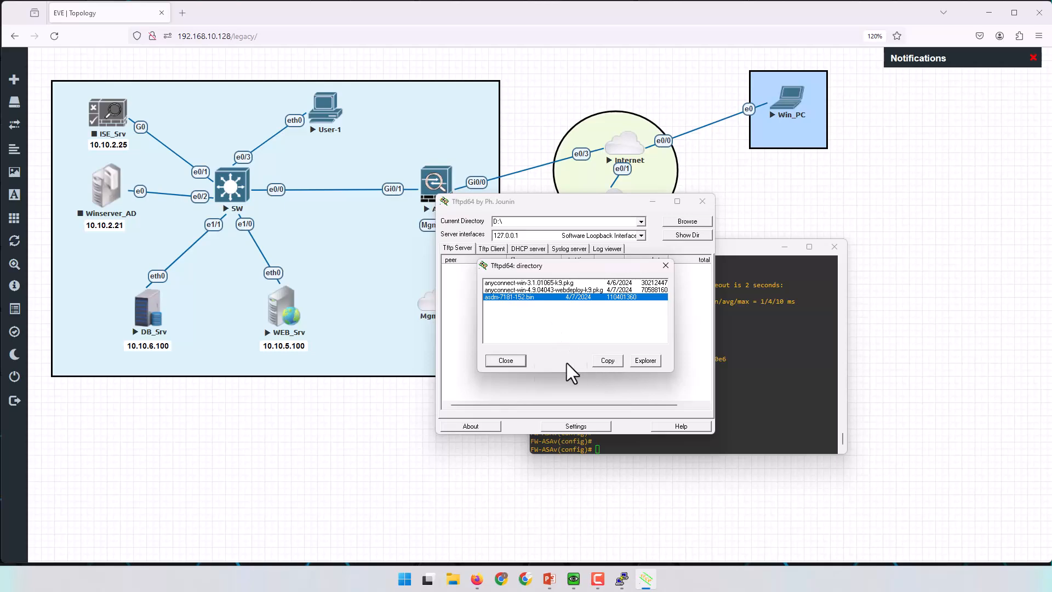
click(505, 360)
drag(612, 202, 415, 186)
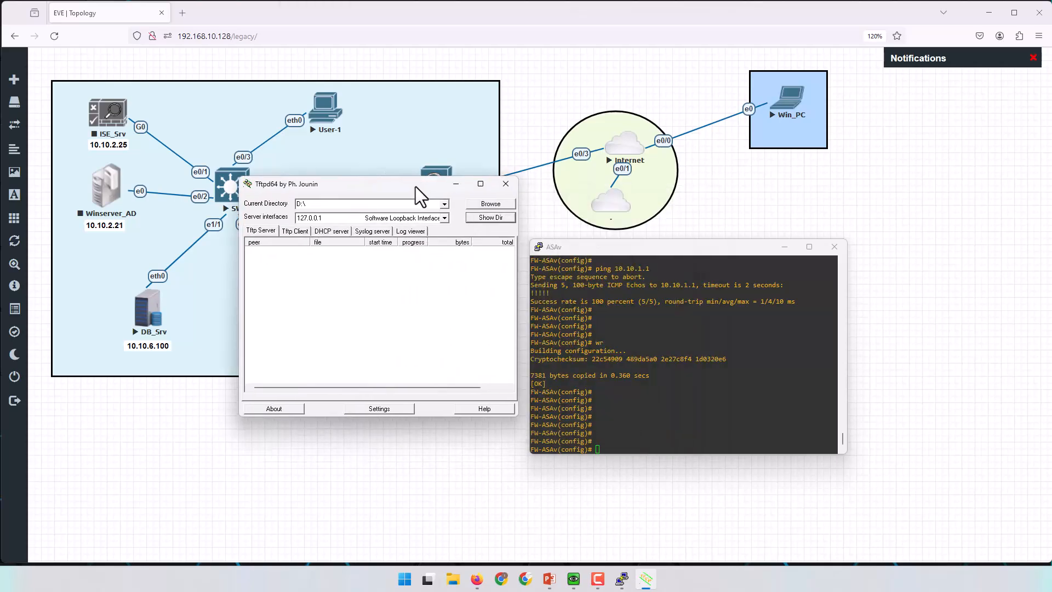
Run 'copy tftp: flash:' in the ASAv console.
click(706, 409)
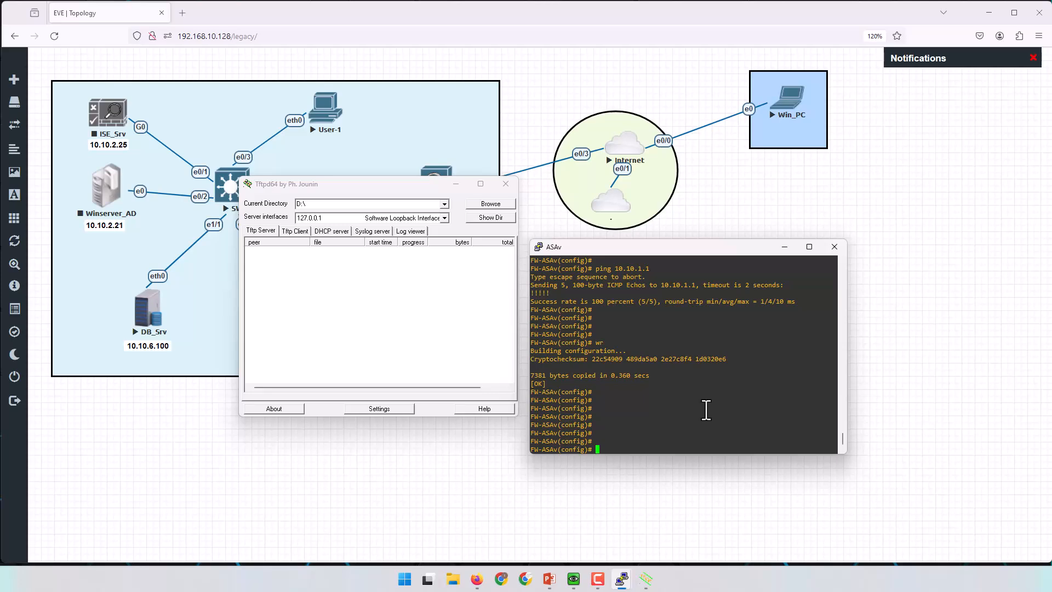
text(cop)
key(Tab)
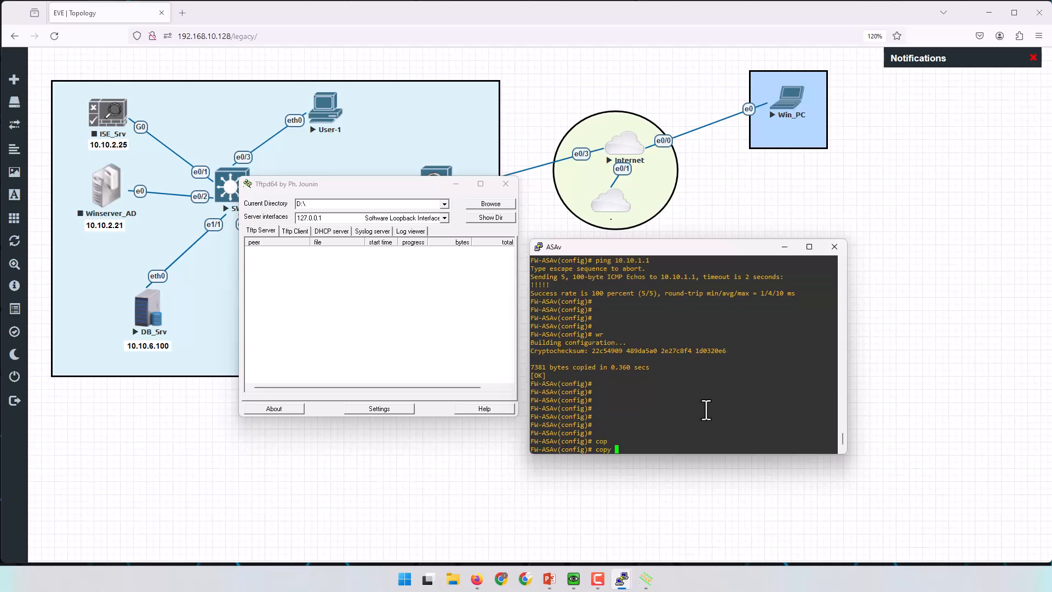
text(tft)
key(Tab)
text(fla)
key(Tab)
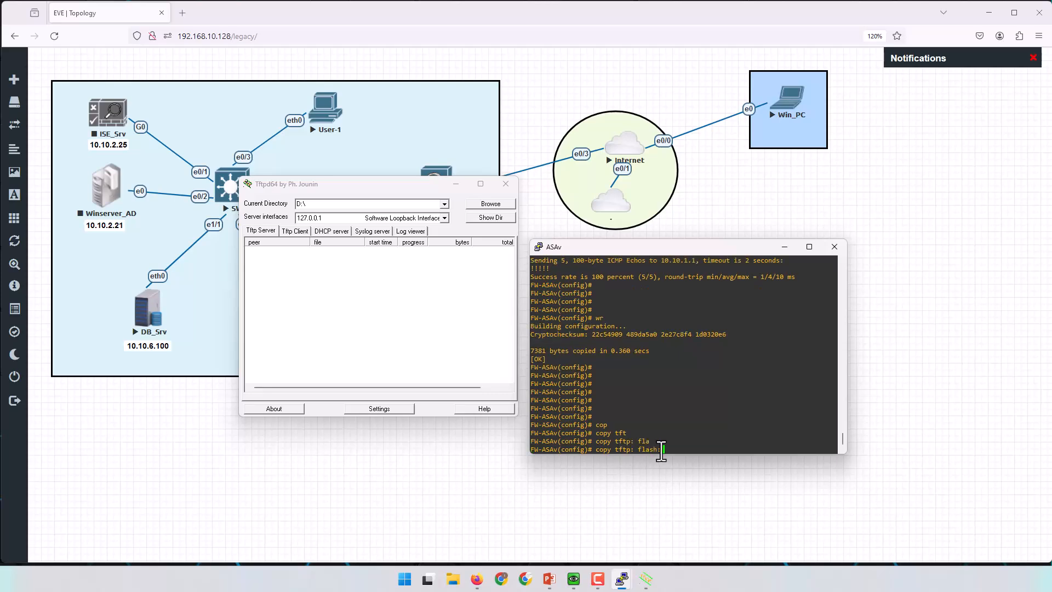
key(Return)
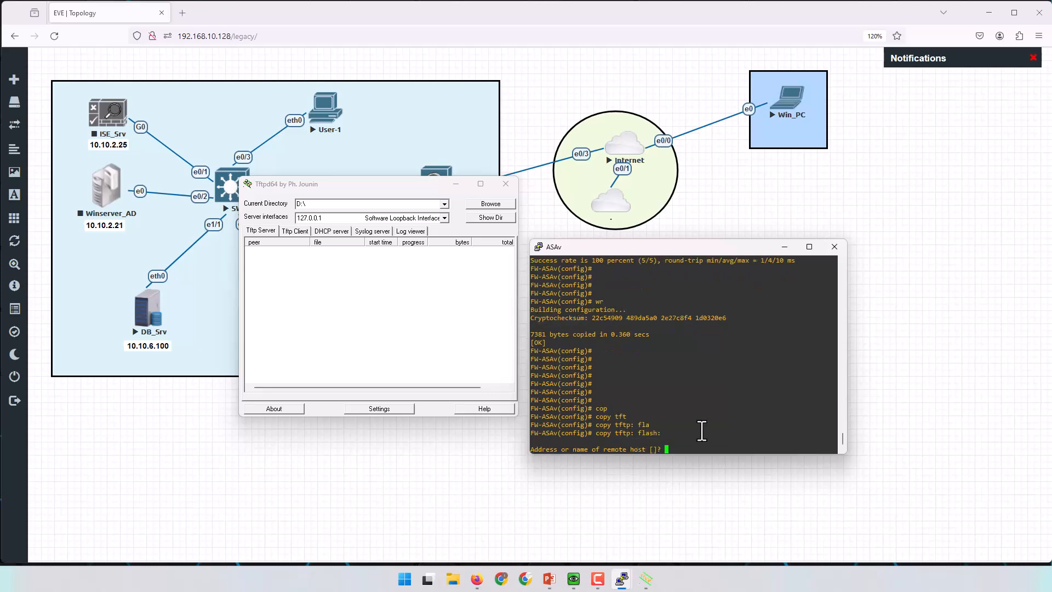
Serve TFTP on the 192.168.10.1 interface and enter 192.168.10.1 as the remote host.
text(192.168.10.1)
click(445, 218)
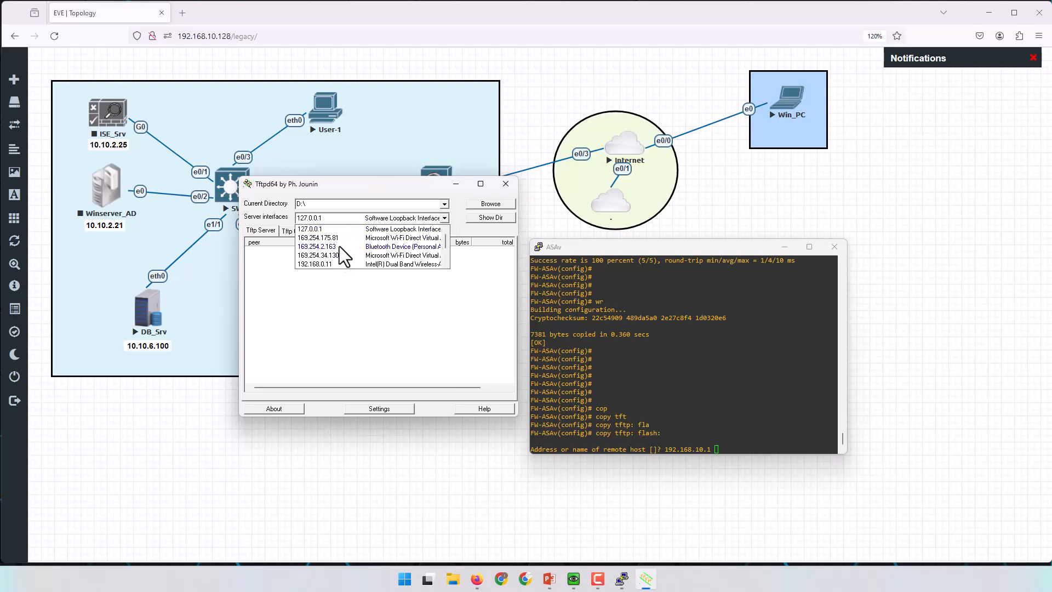
drag(445, 238, 448, 251)
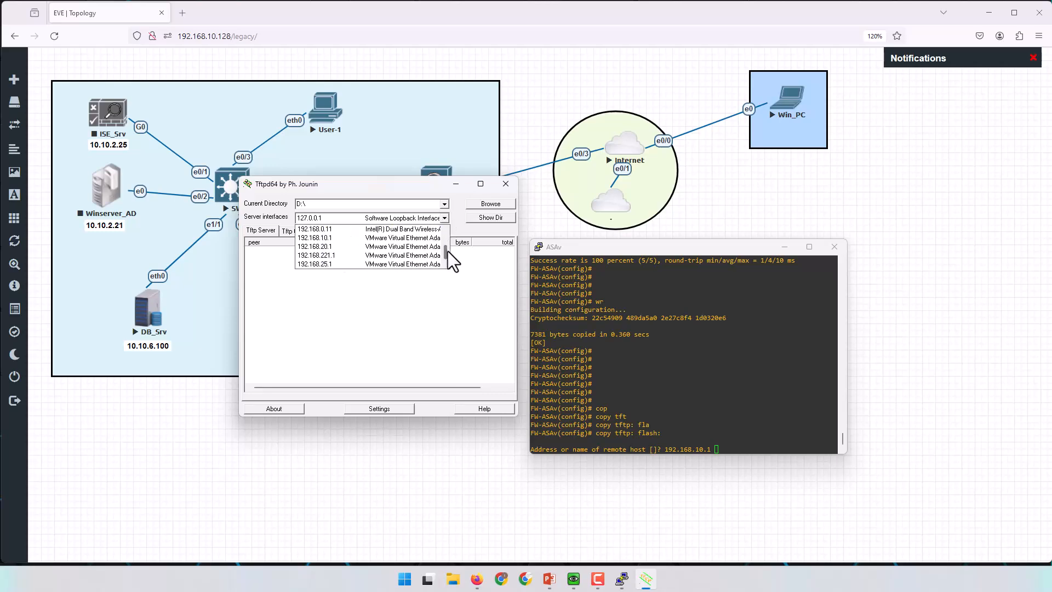
click(328, 238)
click(757, 435)
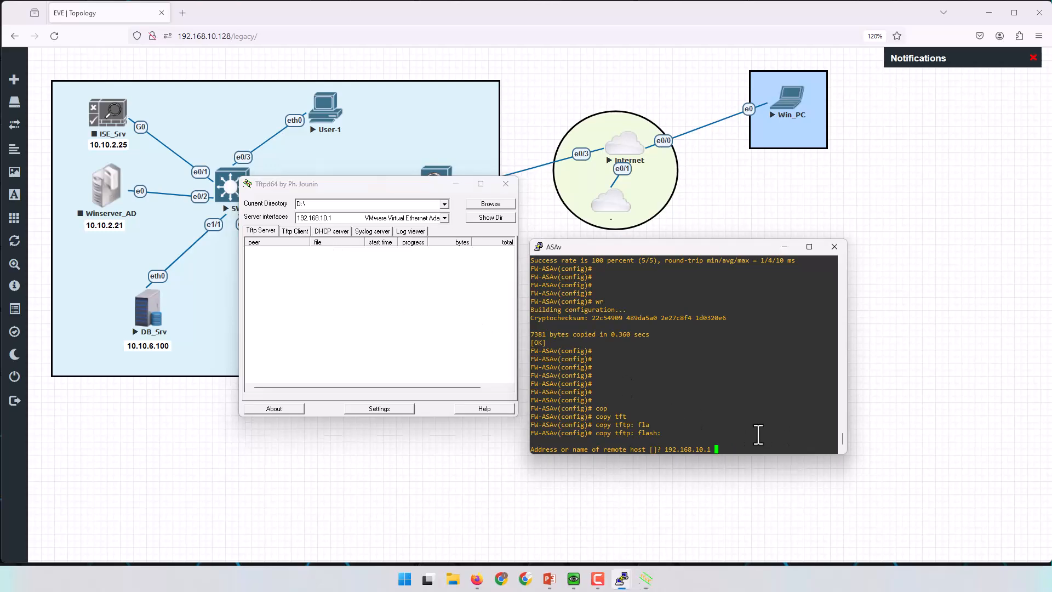
key(Return)
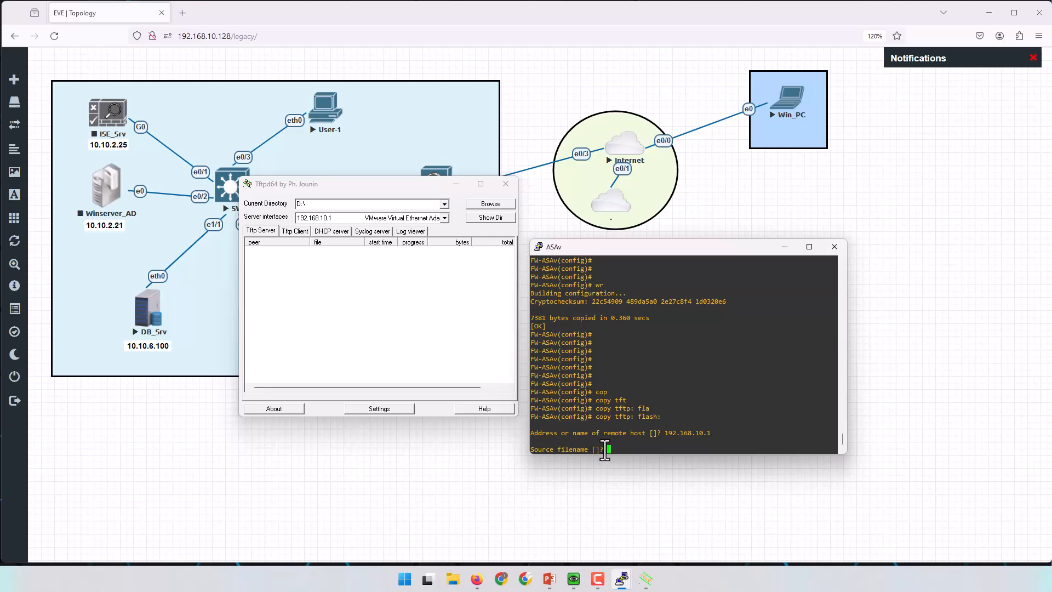
Give asdm-7181-152.bin as the source file and accept the default destination to start the transfer.
click(485, 218)
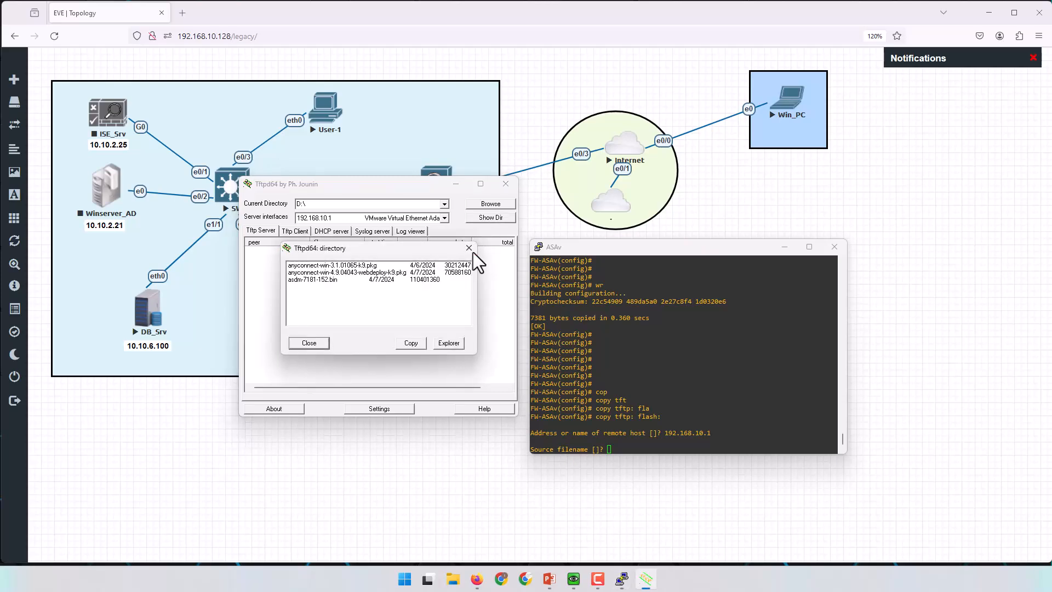
click(320, 282)
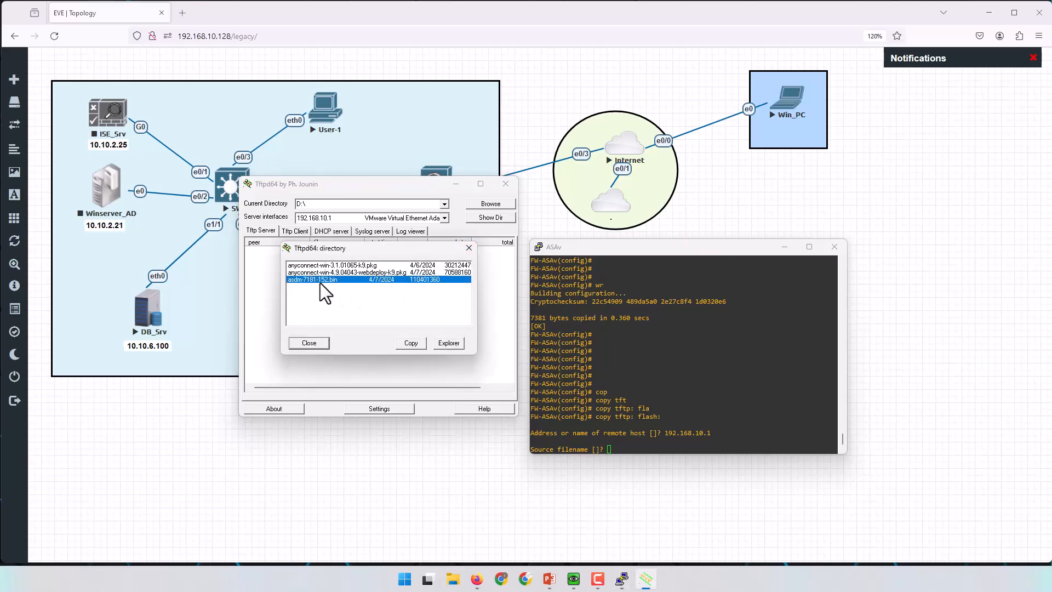
click(412, 342)
click(310, 343)
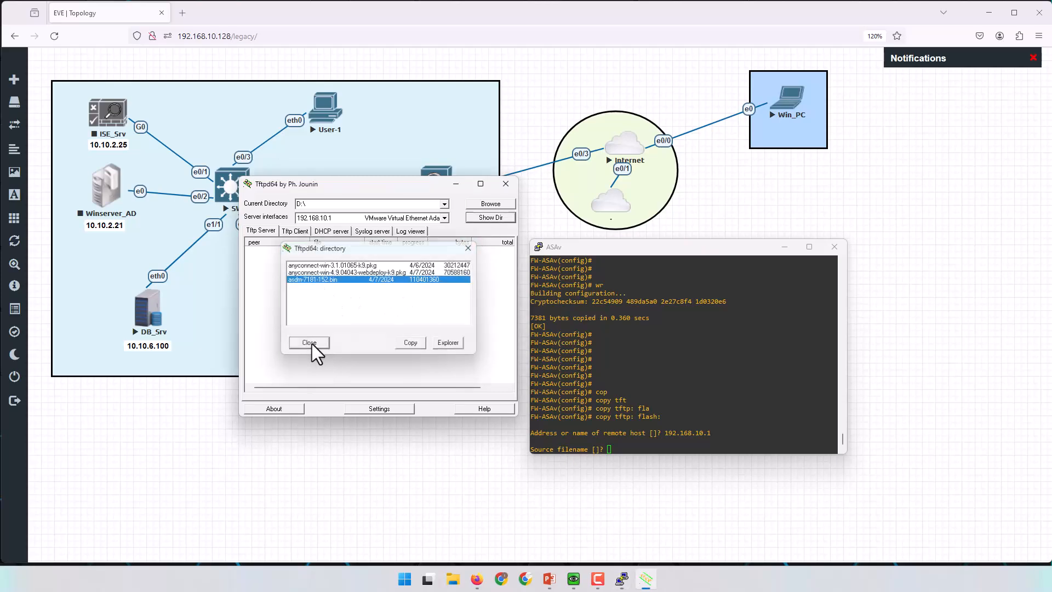
click(707, 399)
right_click(697, 384)
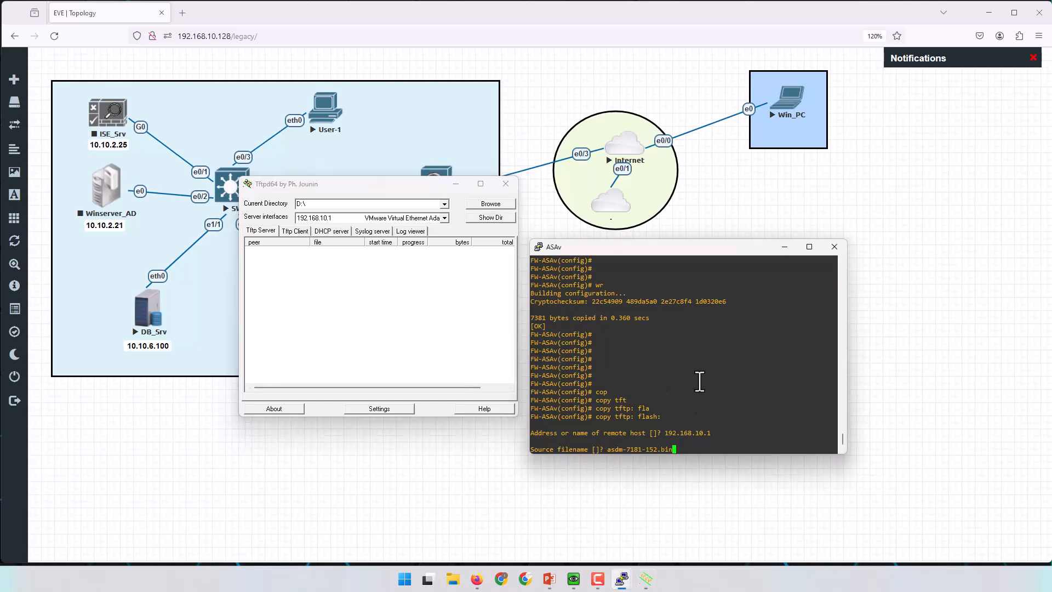
key(Return)
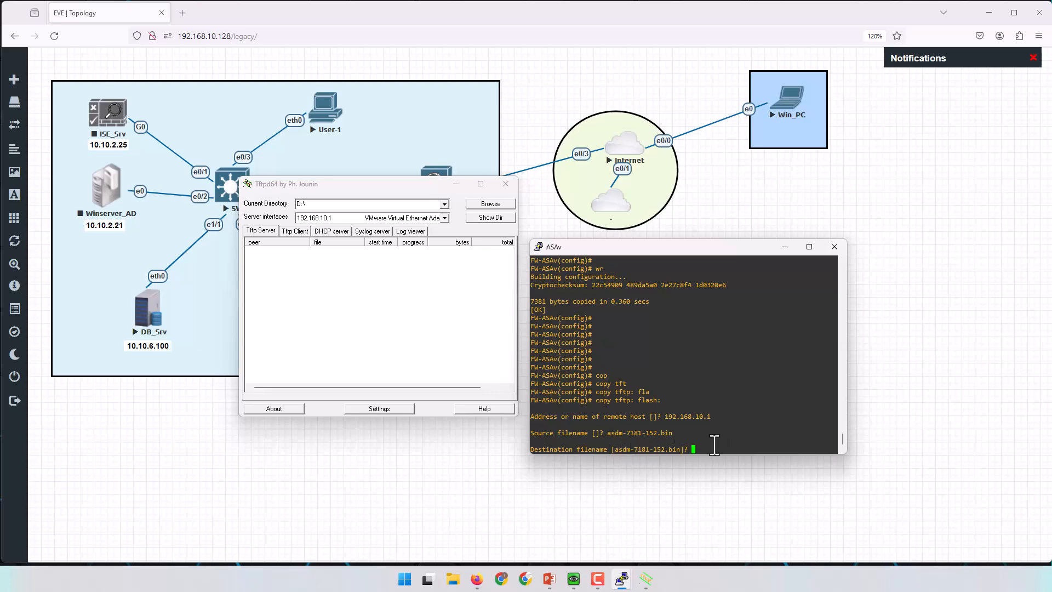
key(Return)
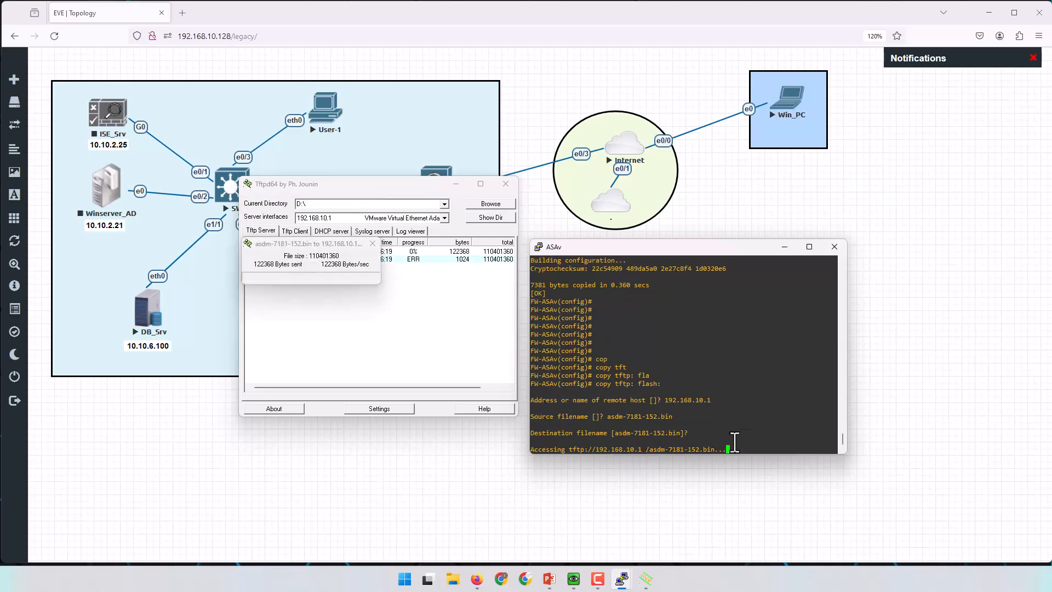
Check that the copy output shows asdm-7181-152.bin transferred to disk0.
drag(321, 242, 417, 292)
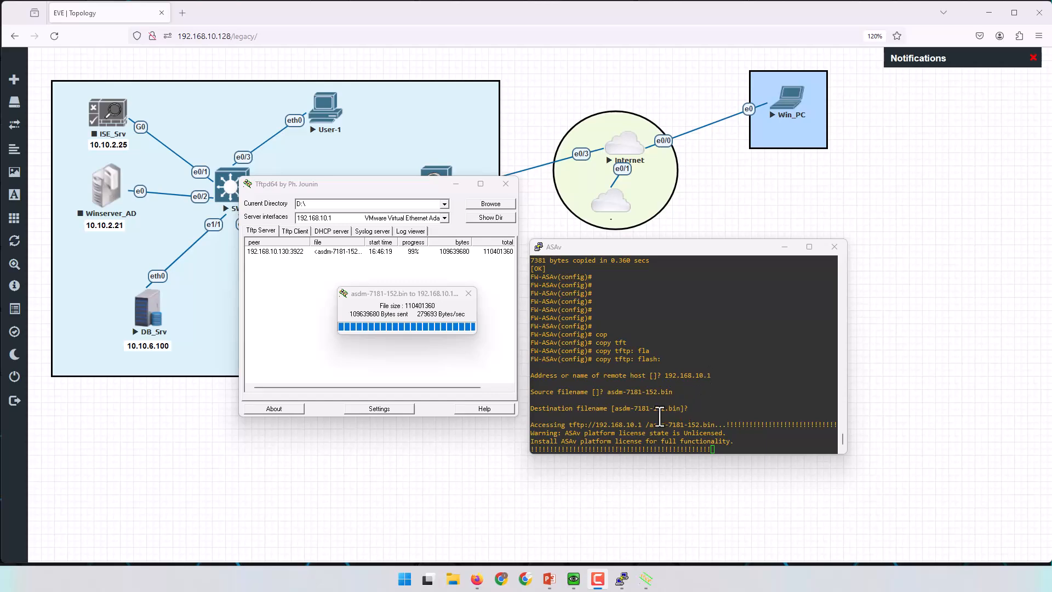
drag(646, 426, 715, 427)
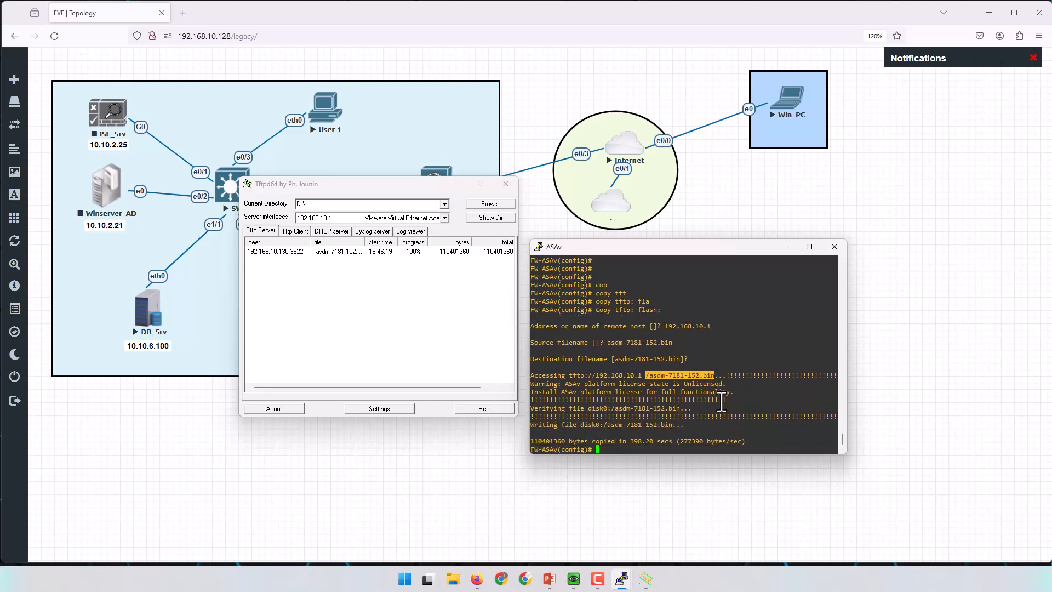
key(Return)
key(Return)
drag(576, 408, 621, 408)
key(Return)
key(Return)
key(Return)
key(Return)
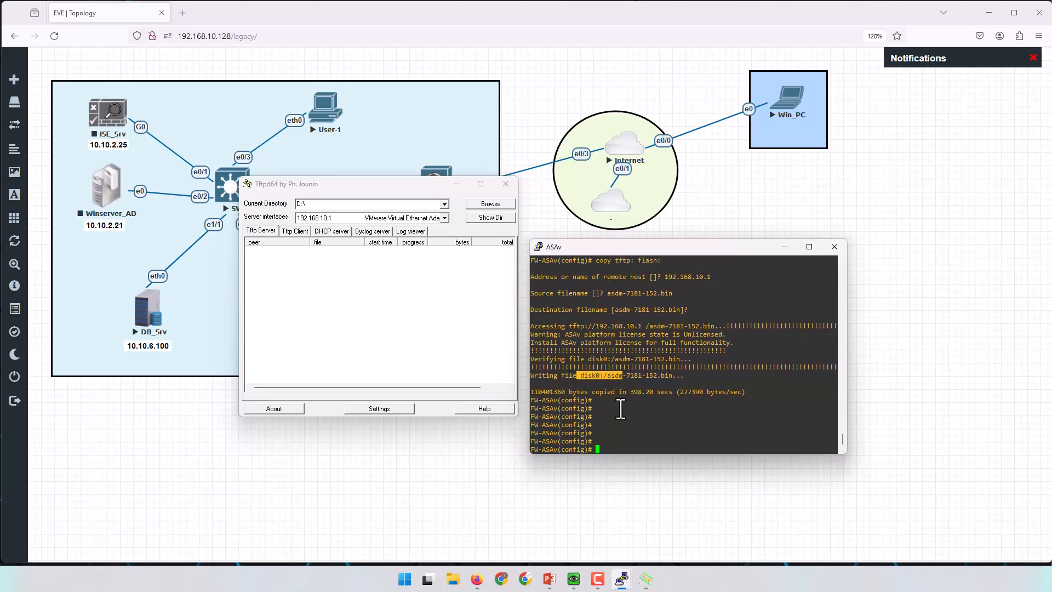
Run 'show flash:' and confirm asdm-7181-152.bin is listed on disk0.
text(sh)
key(Tab)
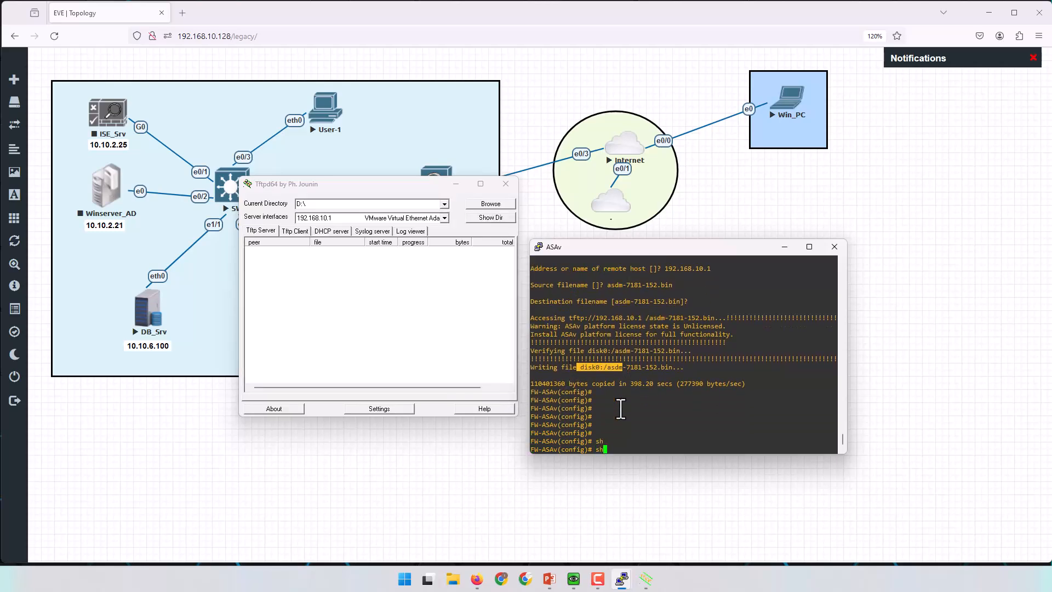
text(flash)
key(Tab)
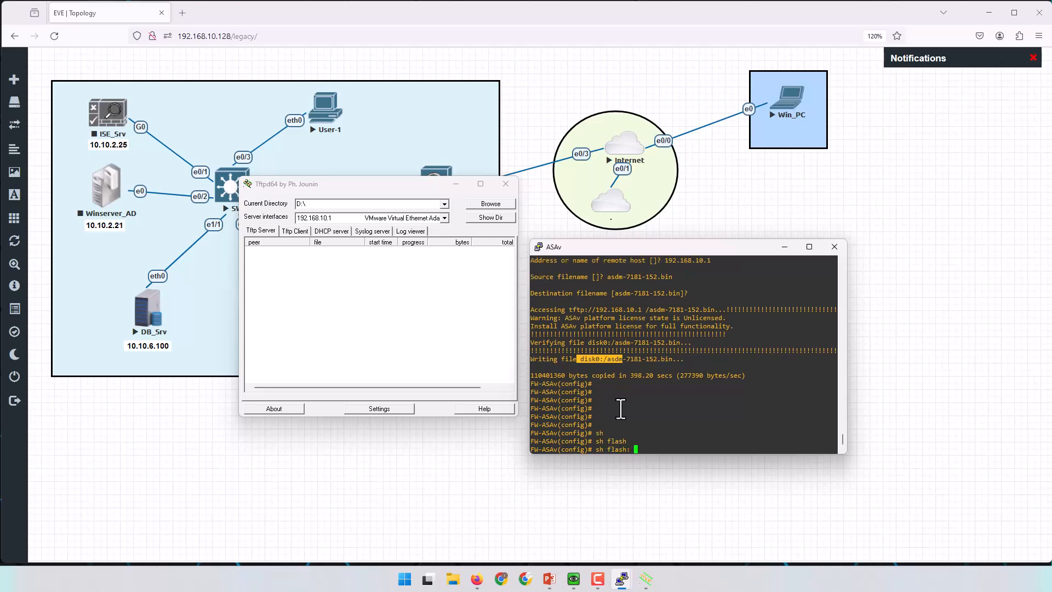
key(Return)
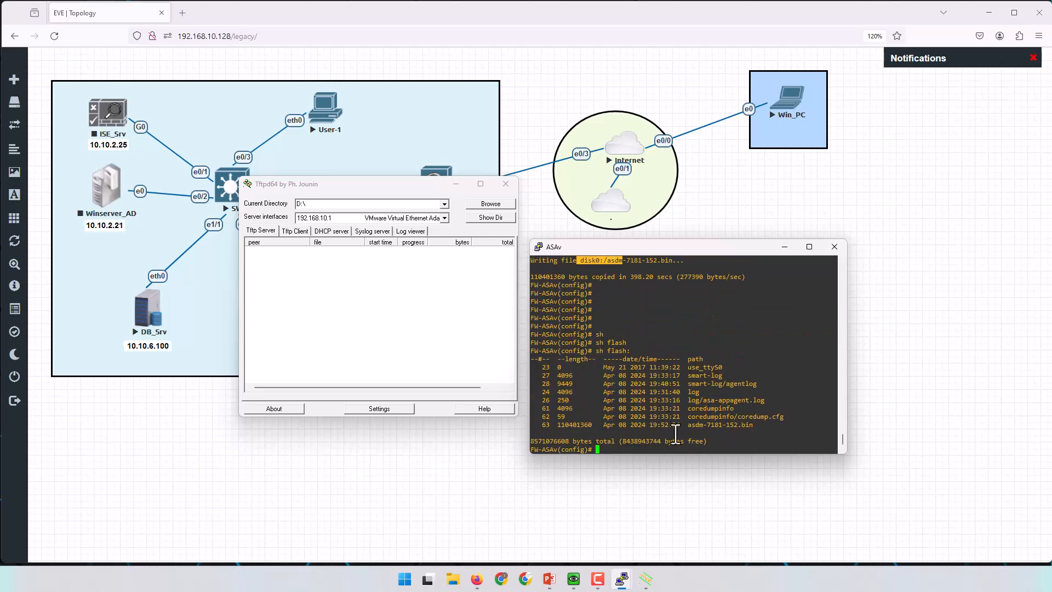
drag(688, 425, 753, 427)
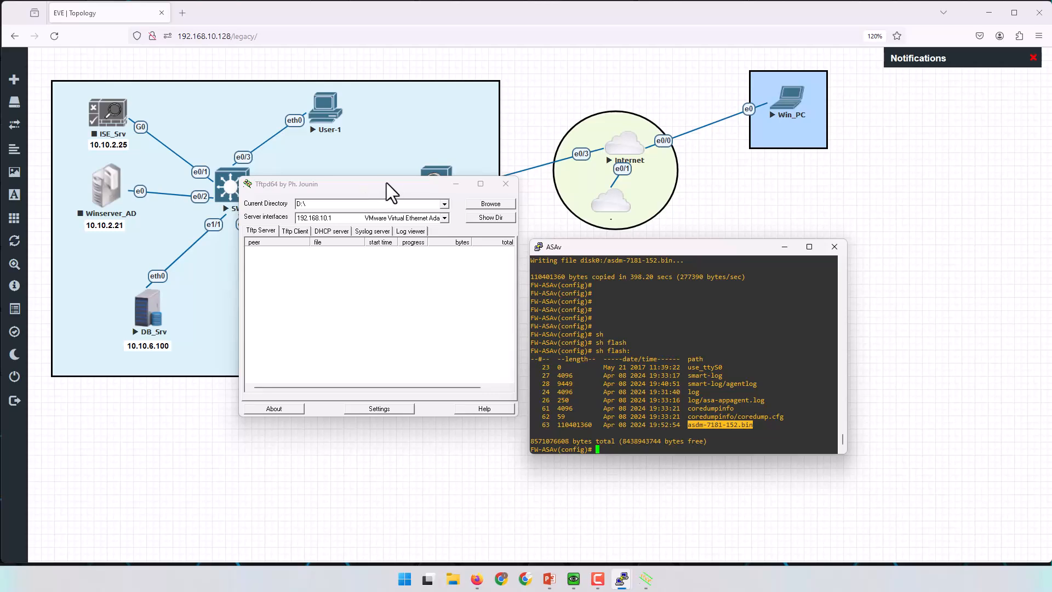
Close Tftpd64 and return to the ASAv console prompt.
click(504, 184)
click(753, 364)
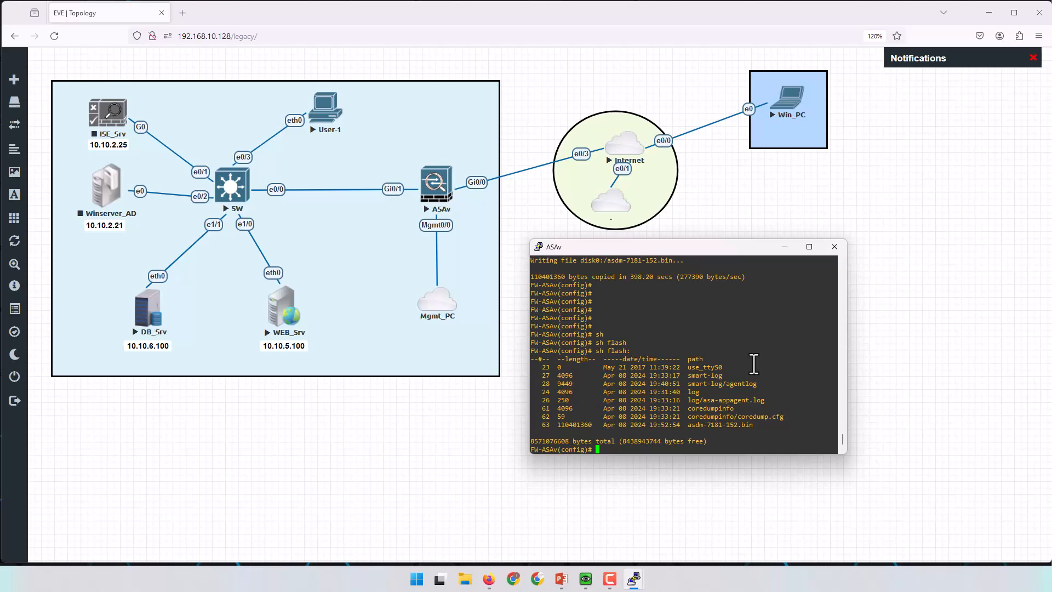
key(Return)
key(Return)
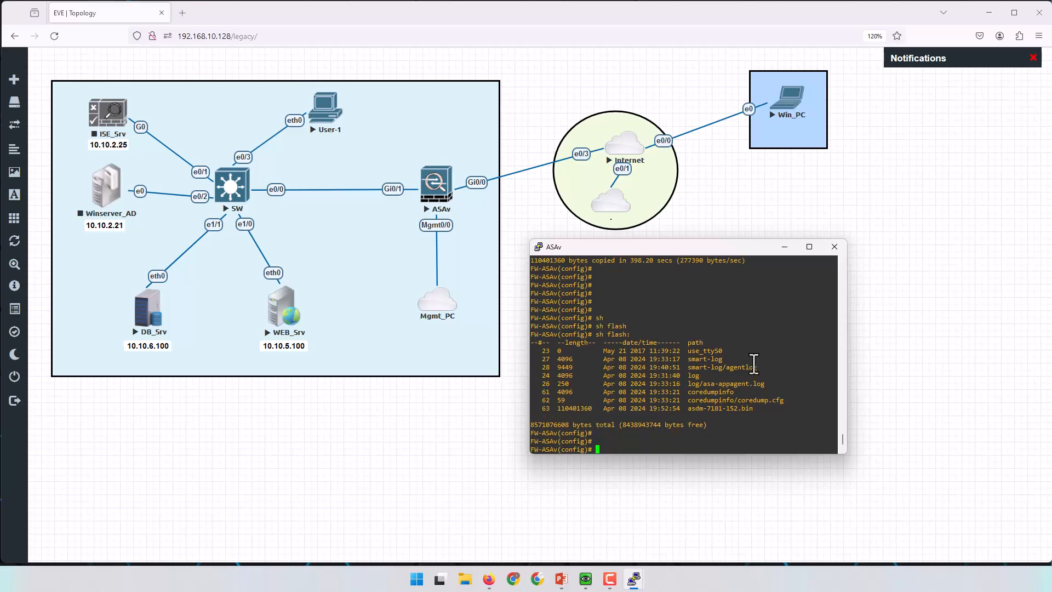
Set the ASDM image to disk0:/asdm-7181-152.bin.
text(asdm)
key(Tab)
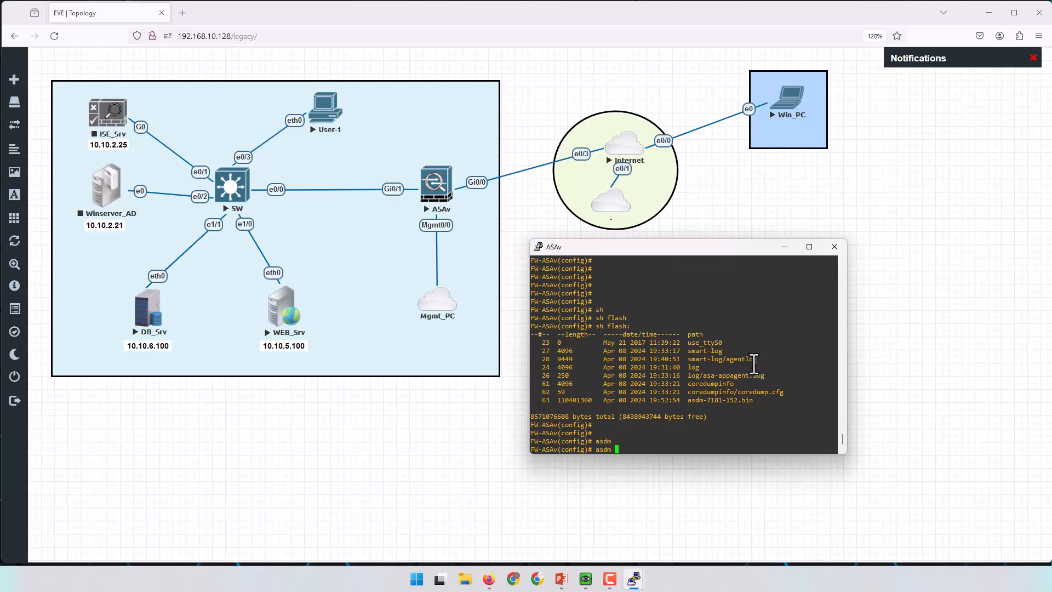
text(im)
key(Tab)
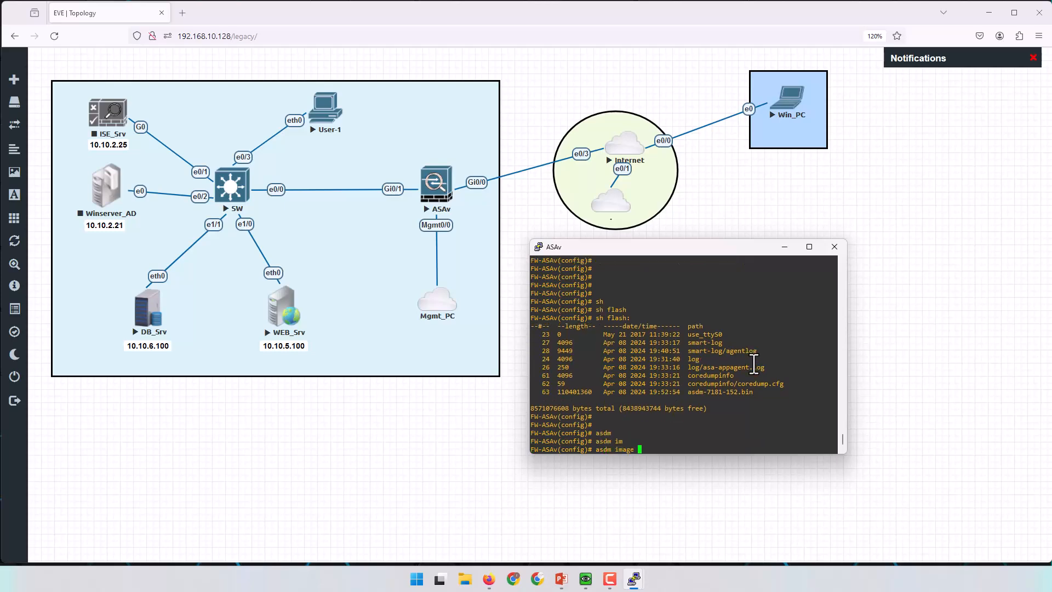
text(?)
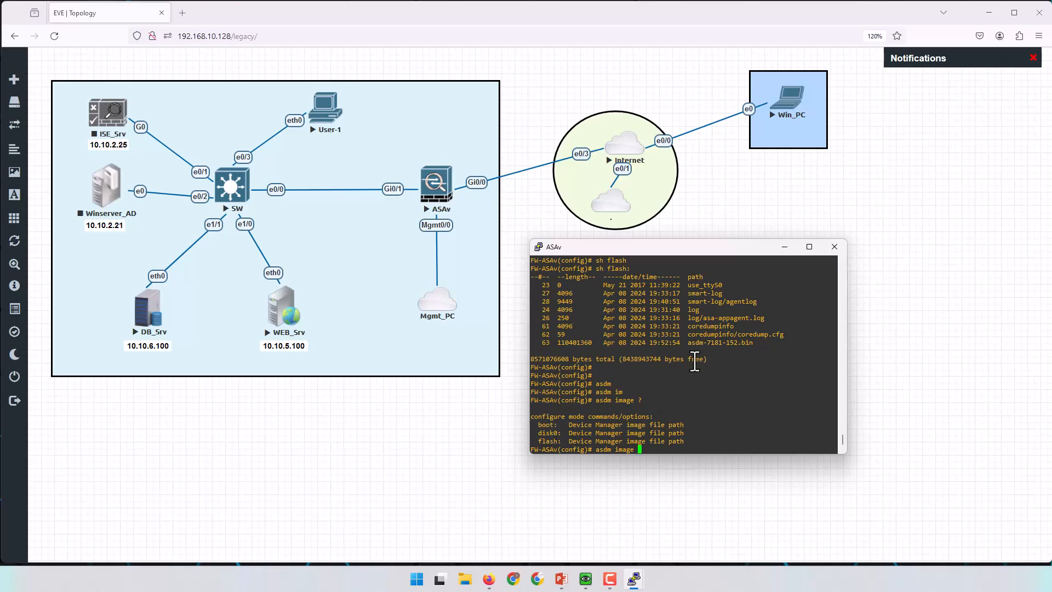
double_click(548, 433)
right_click(700, 412)
text(:?)
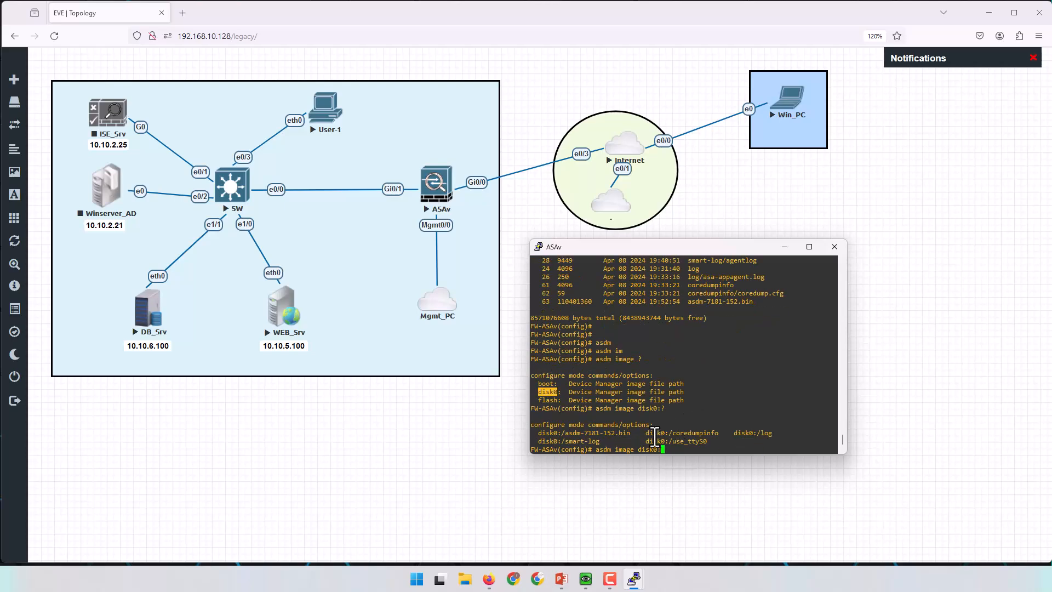
drag(561, 434, 630, 434)
right_click(724, 394)
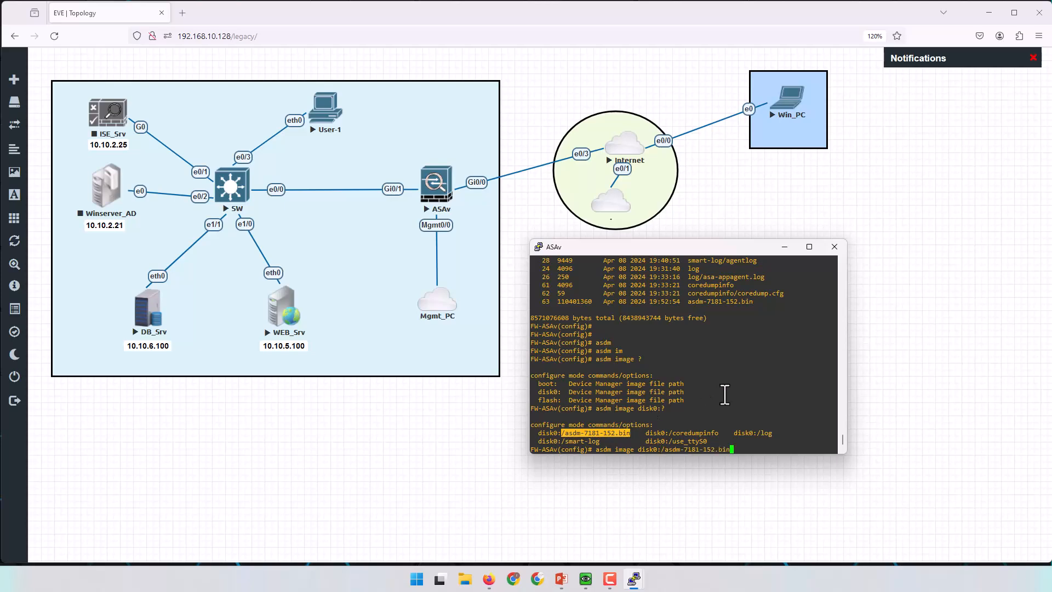
key(Return)
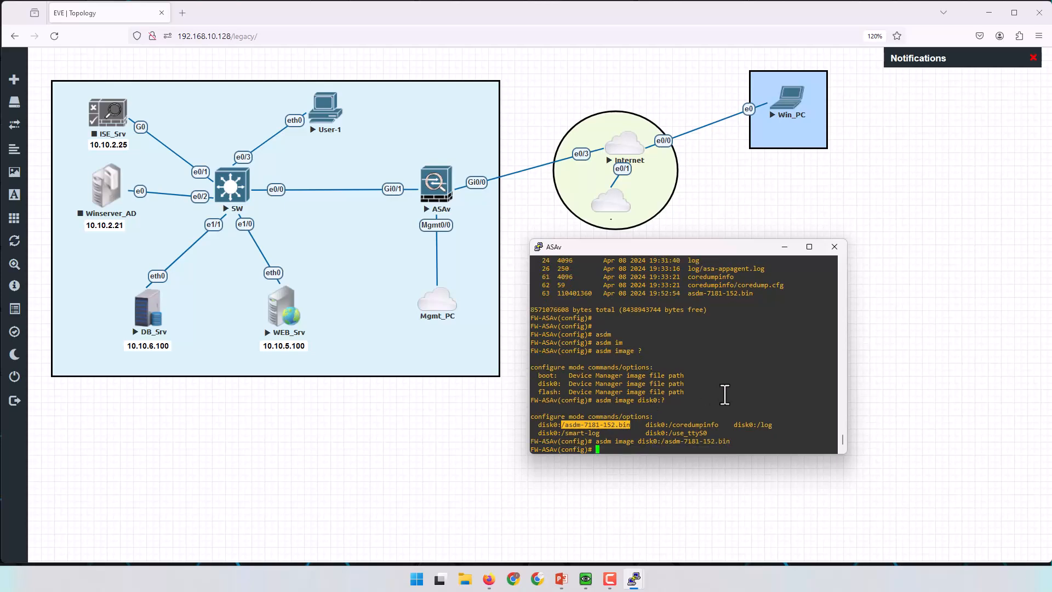
drag(699, 454, 711, 511)
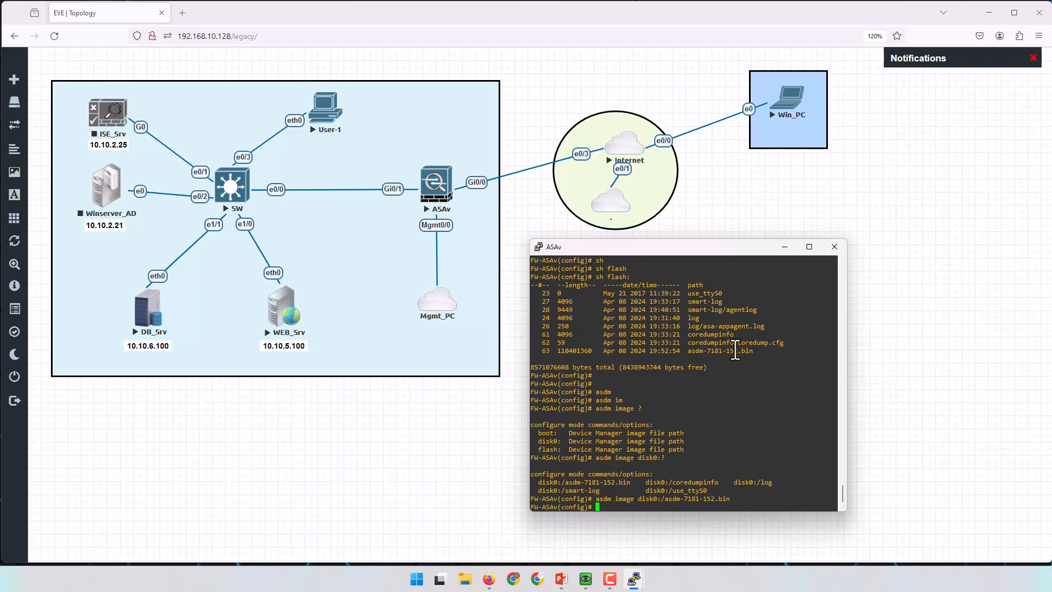
Enable the HTTP server with 'http server enable'.
key(Return)
key(Return)
key(Return)
key(Return)
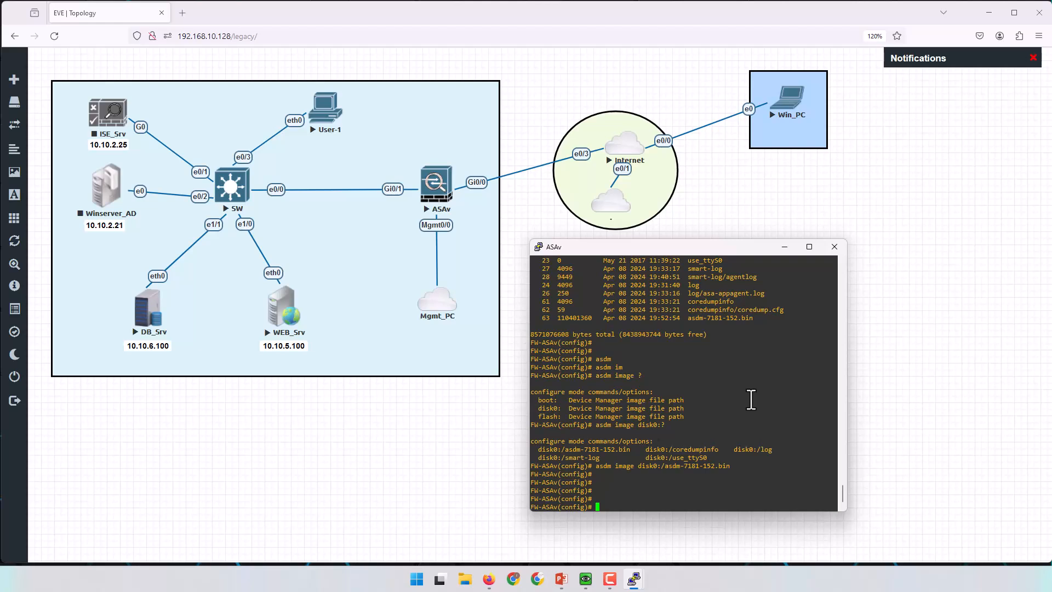
text(htt)
key(Tab)
text(se)
key(Tab)
text(en)
key(Tab)
key(Return)
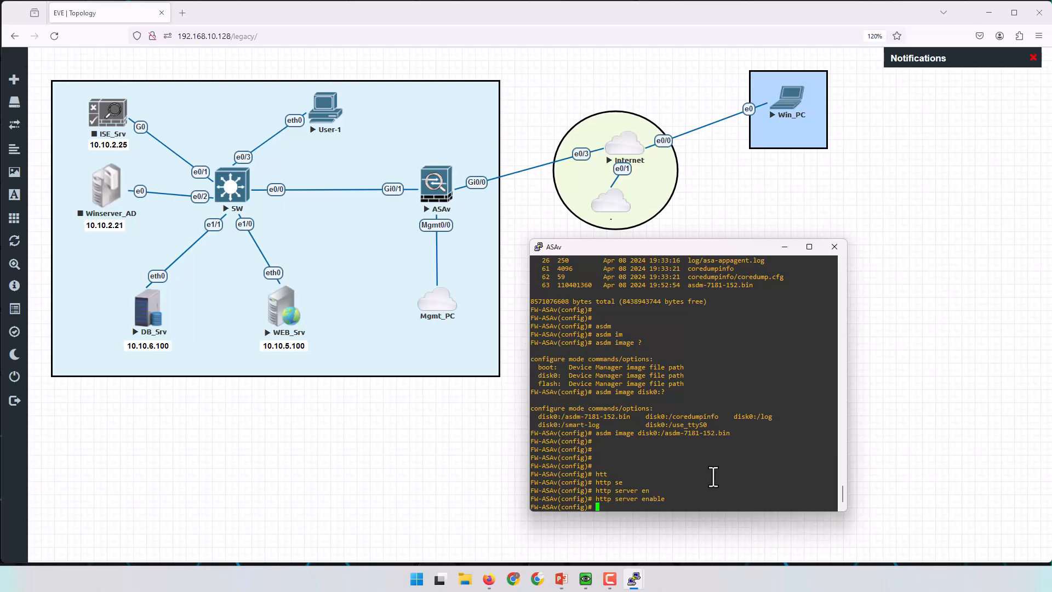
Allow HTTP access from any address on mgmt with 'http 0.0.0.0 0.0.0.0 mgmt'.
key(Return)
key(Return)
key(Return)
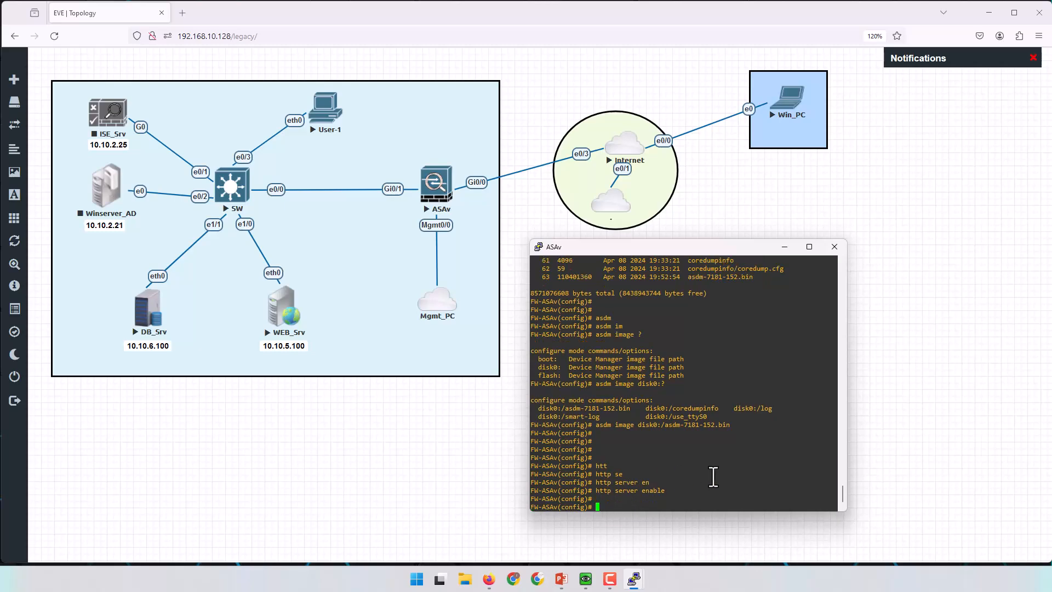
text(htt)
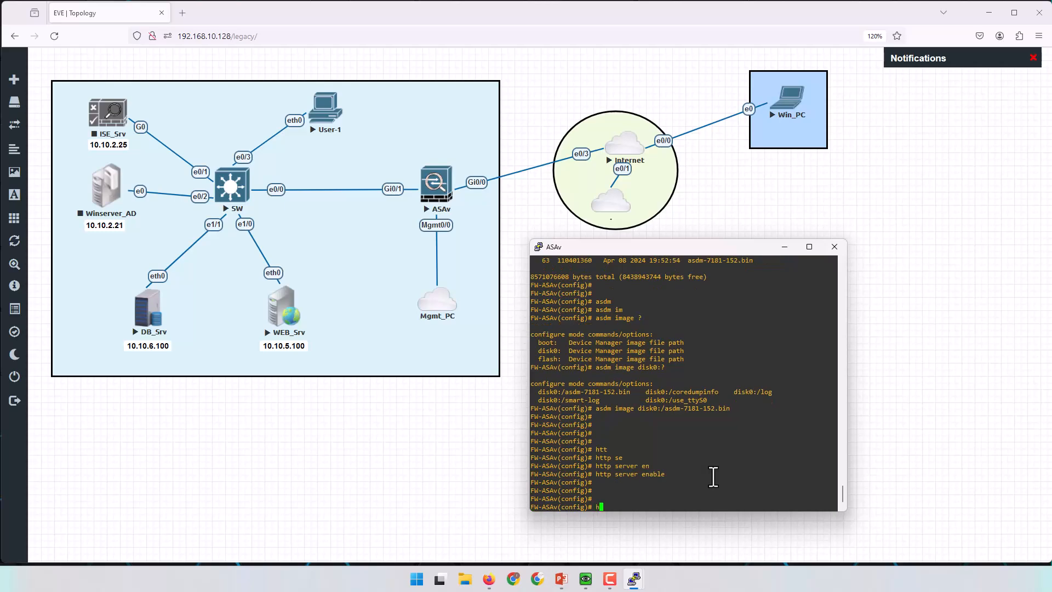
key(Tab)
text(0 0 )
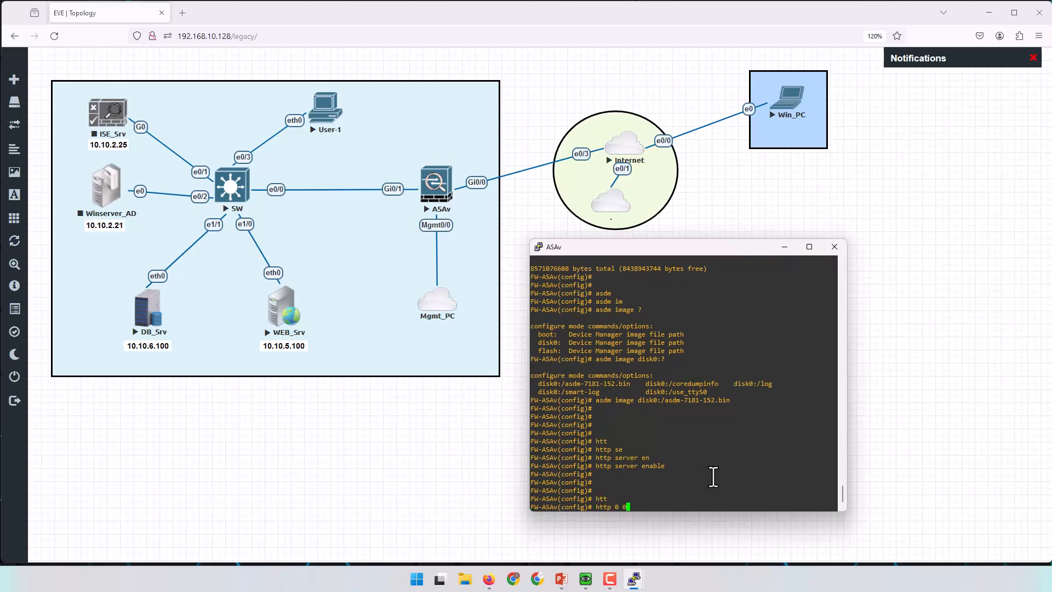
text(m)
key(Tab)
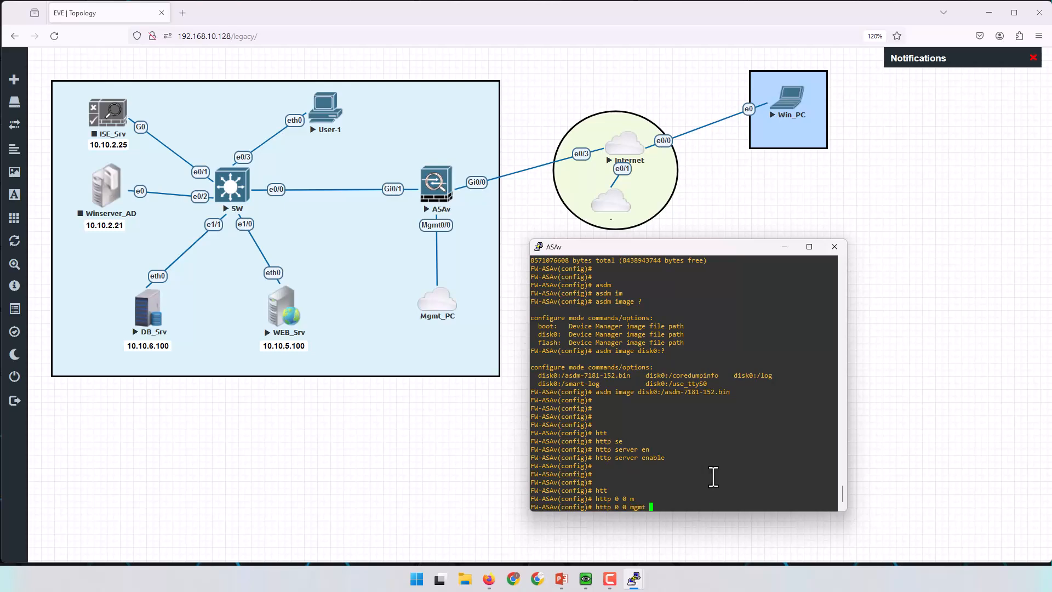
key(Return)
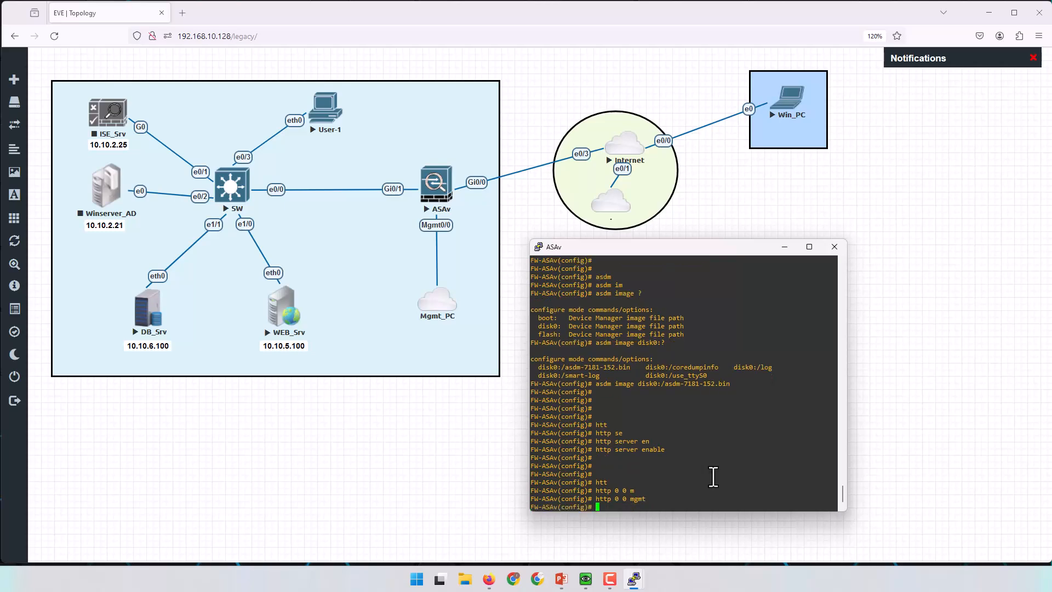
text(htt)
key(Tab)
text(0.0.0.0 .0.)
key(BackSpace)
key(BackSpace)
key(BackSpace)
text(0.0.0.0 )
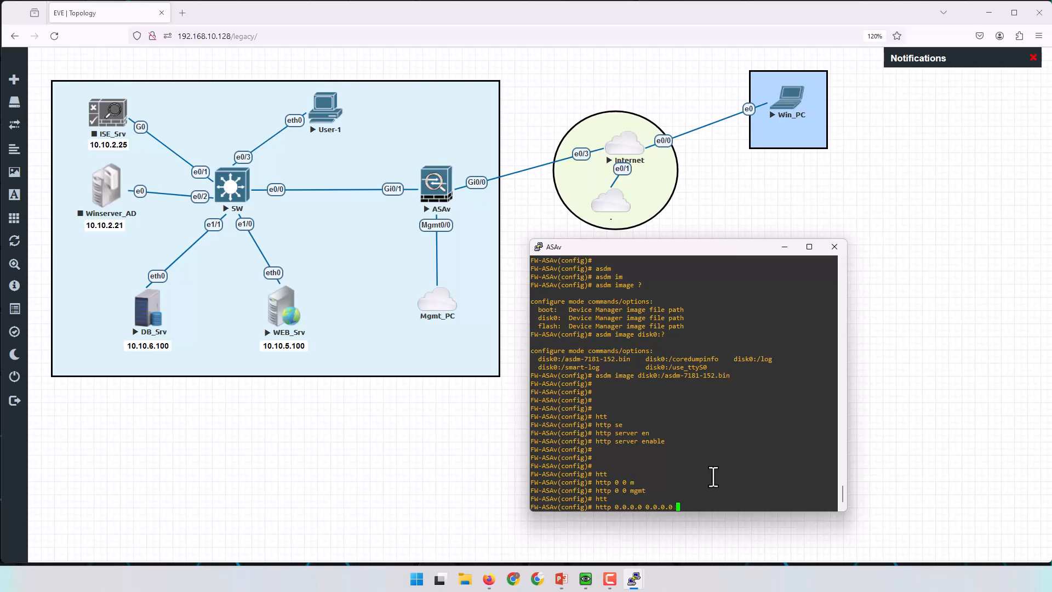
text(mgmt)
key(Tab)
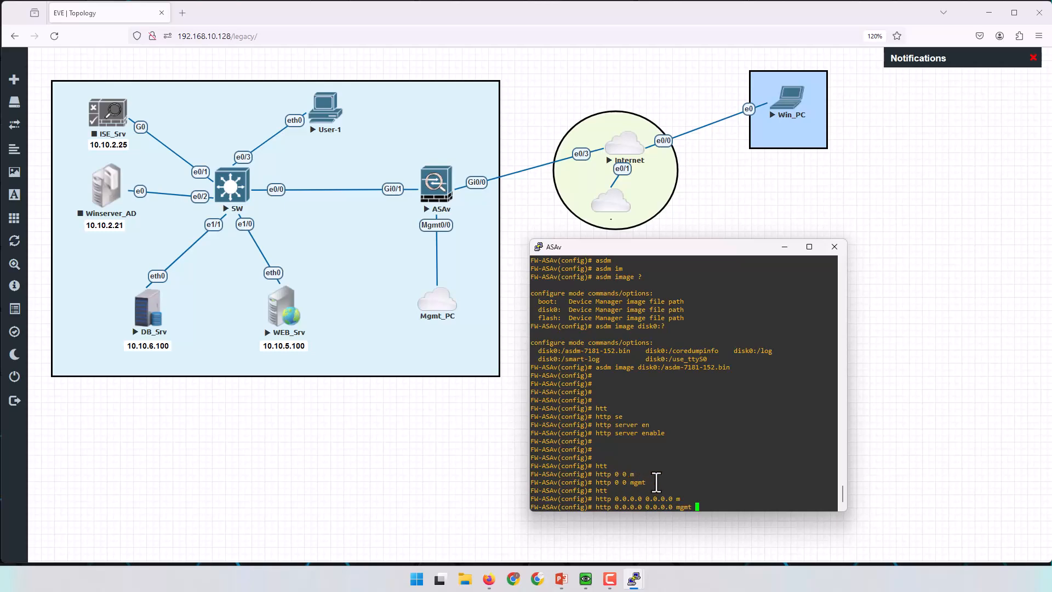
key(Return)
key(Return)
key(Return)
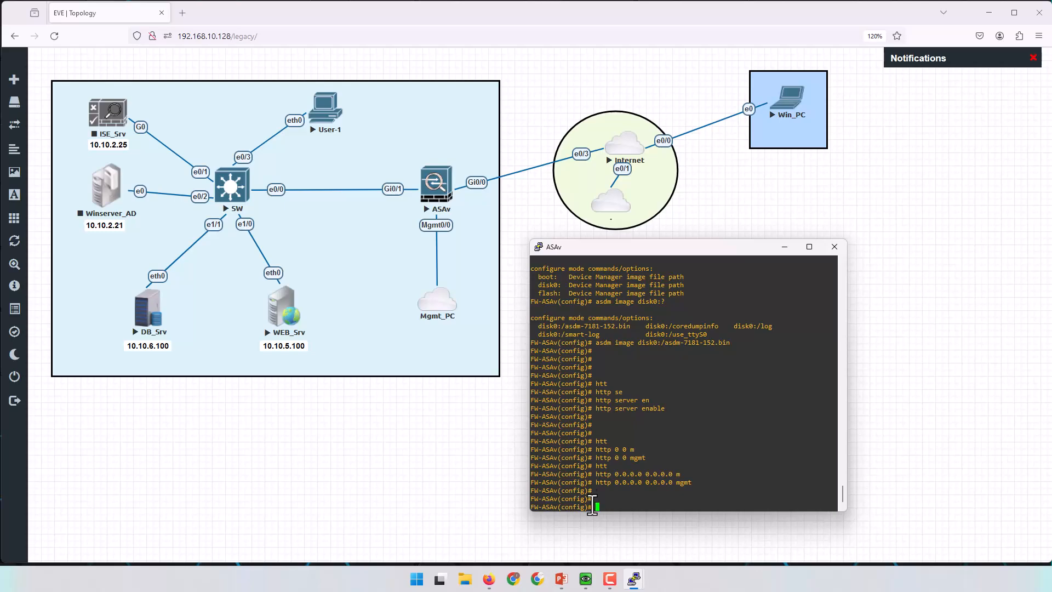
click(539, 578)
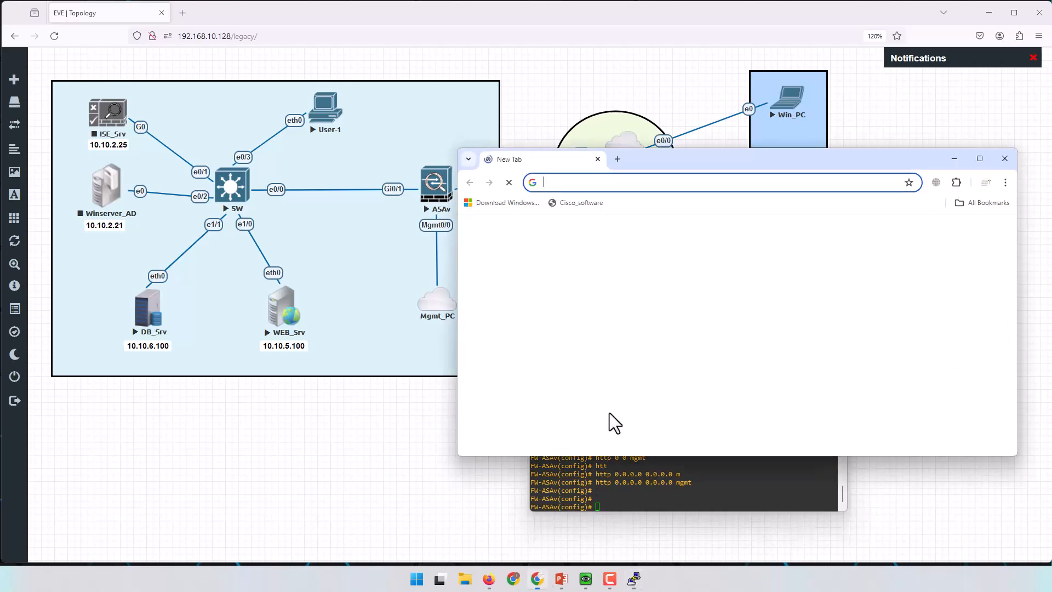
drag(685, 161, 743, 221)
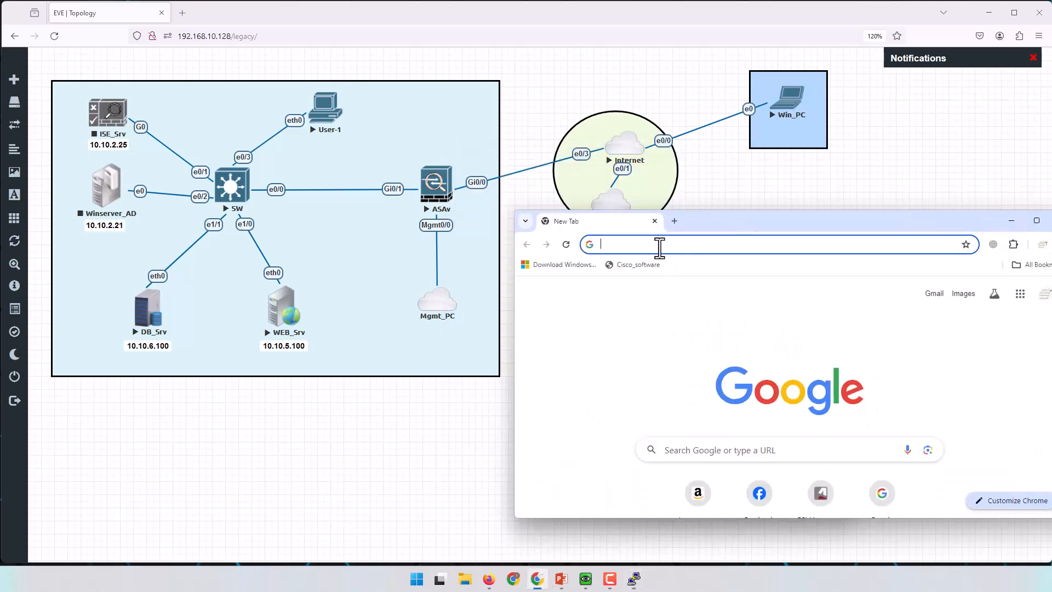
click(626, 244)
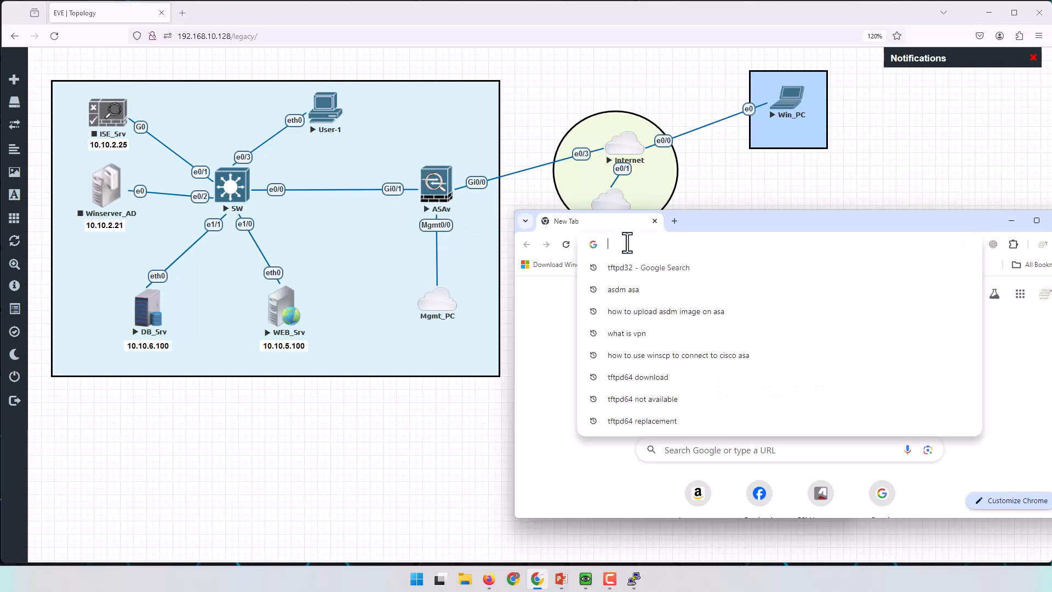
text(https://)
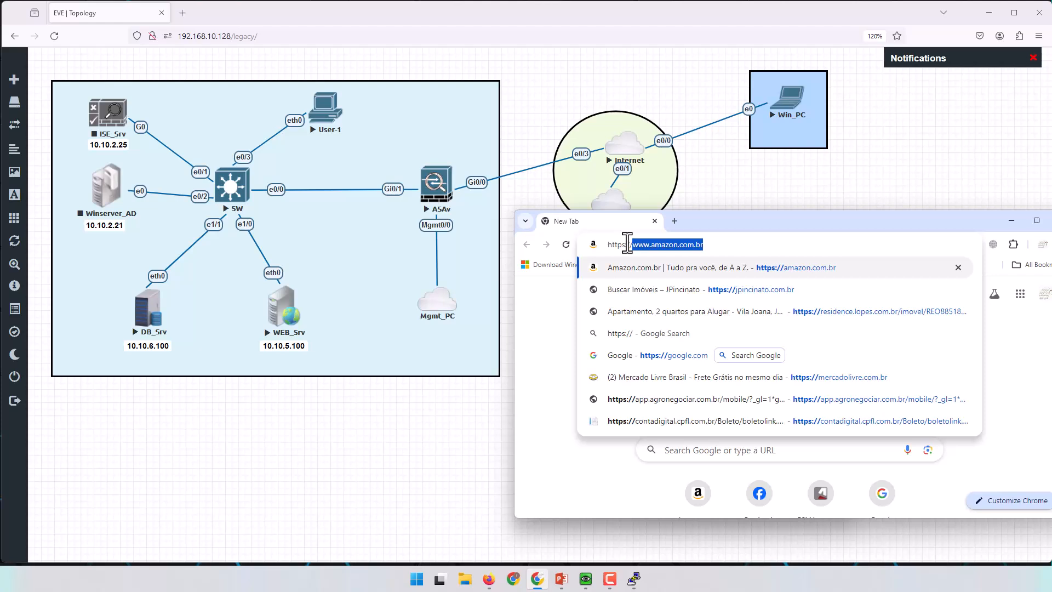
text(192)
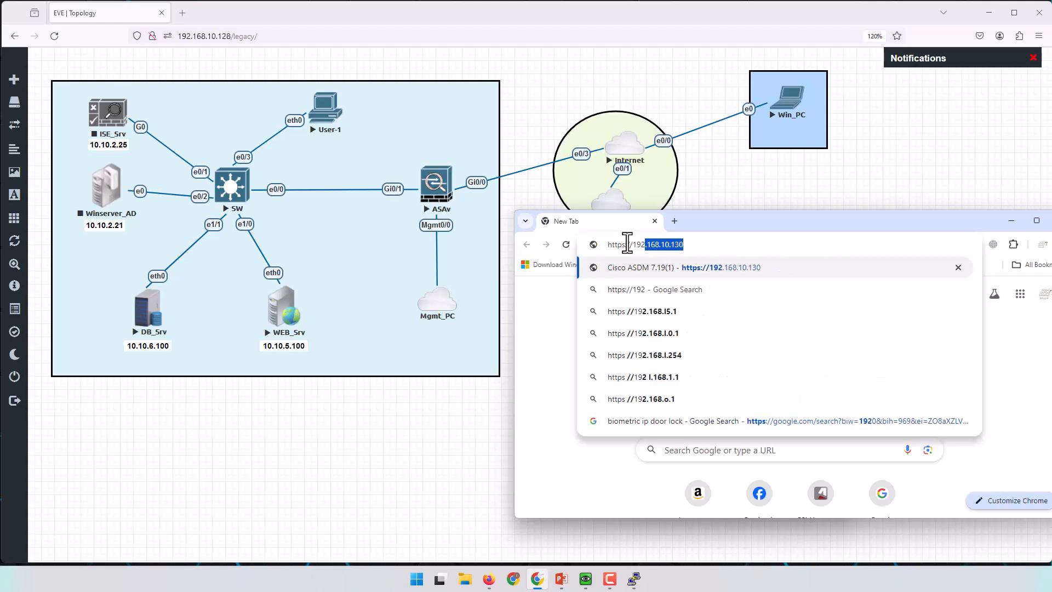
text(.168.10.130)
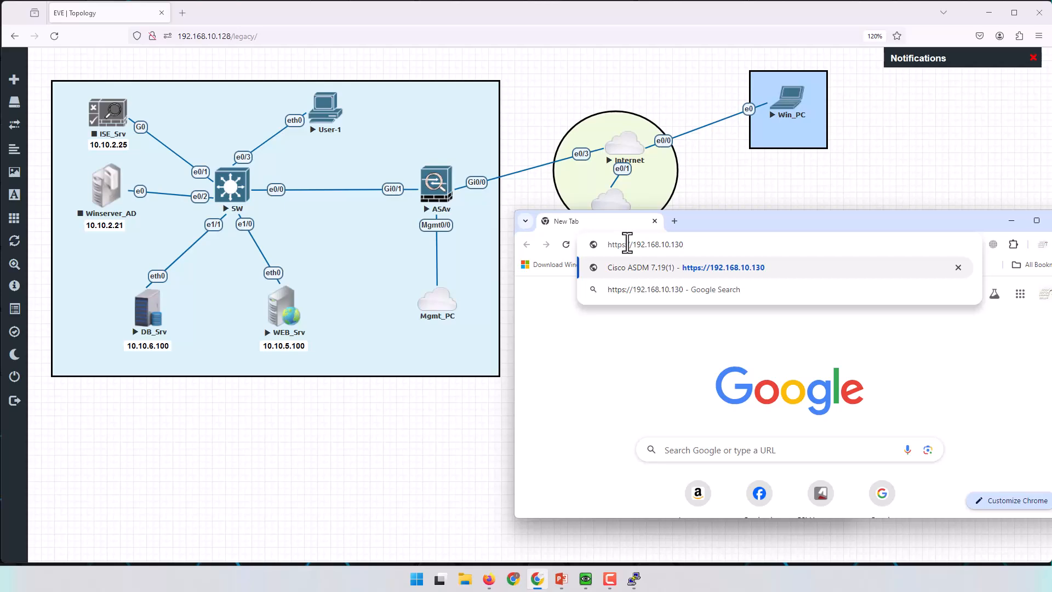
key(Return)
Bypass the privacy warning via Advanced and 'Proceed to 192.168.10.130 (unsafe)'.
drag(767, 222, 583, 91)
drag(884, 388, 987, 519)
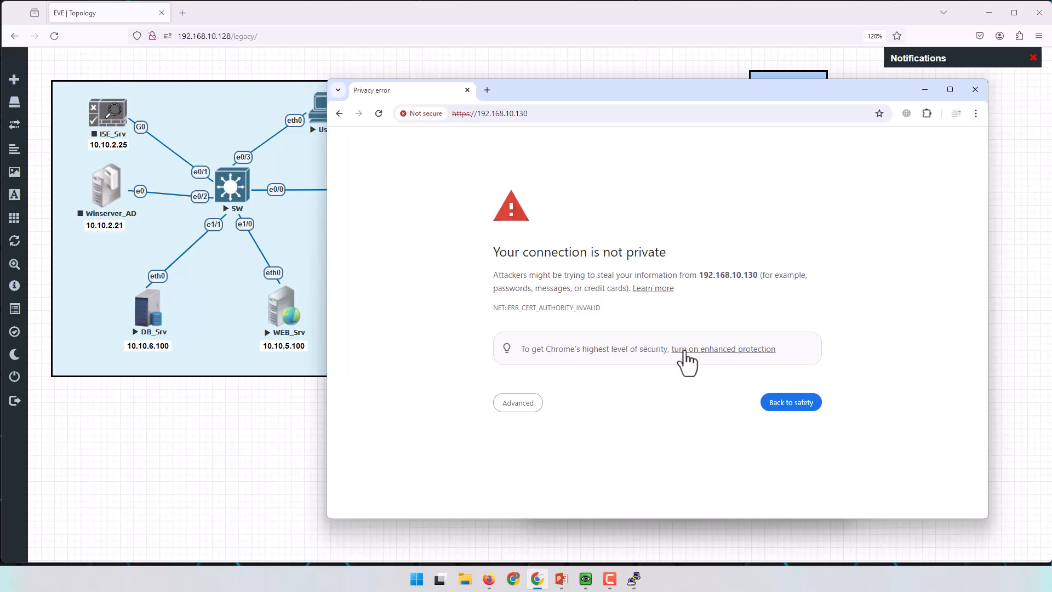
drag(499, 253, 674, 256)
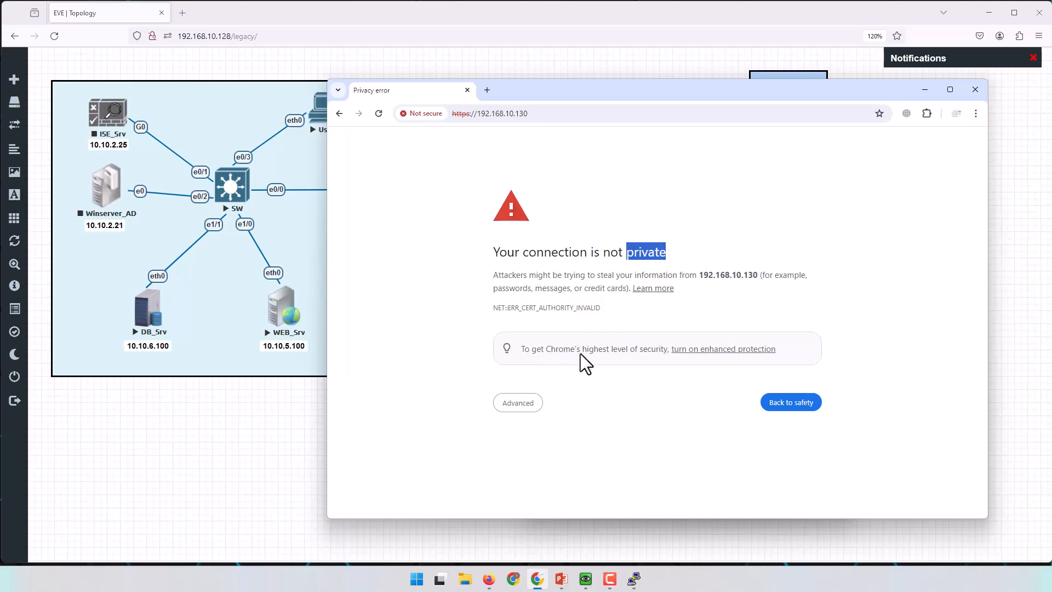
drag(619, 91, 657, 90)
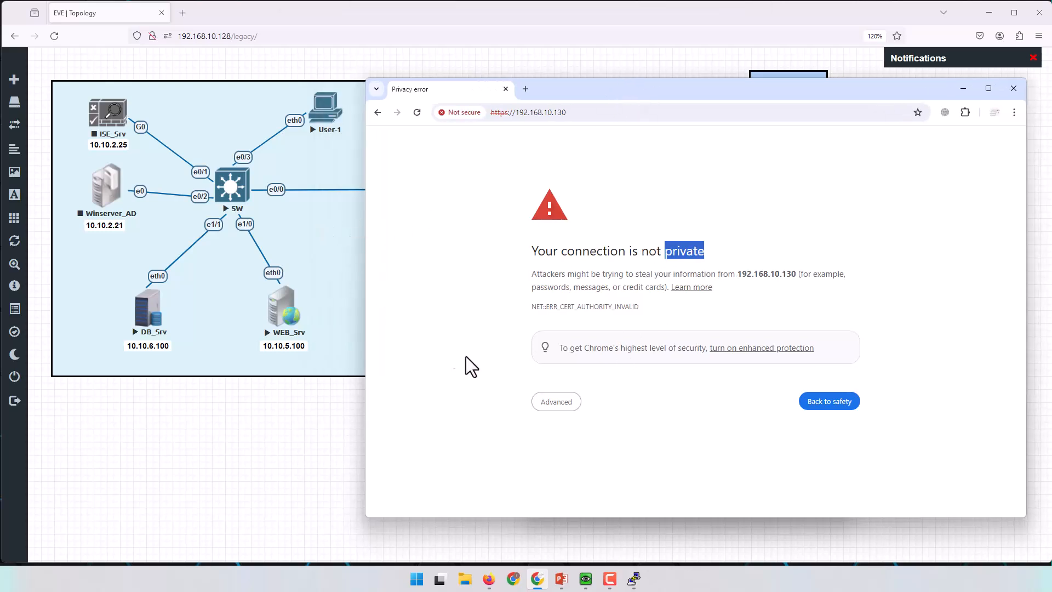
click(557, 403)
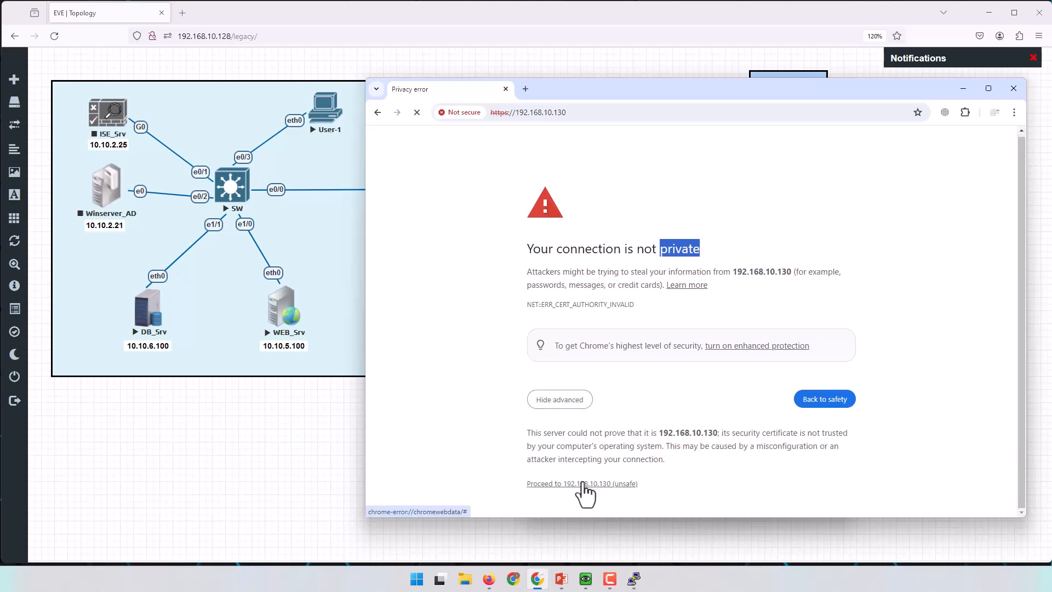
click(583, 483)
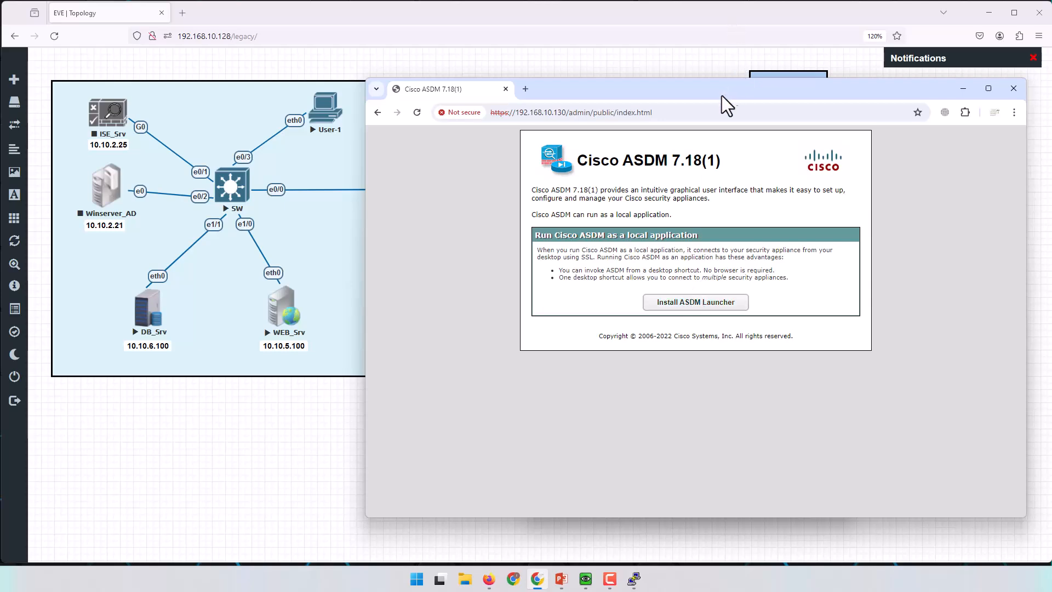
Compare the page's ASDM version 7.18(1) with 7181 in the console's asdm image file name.
drag(672, 162, 722, 163)
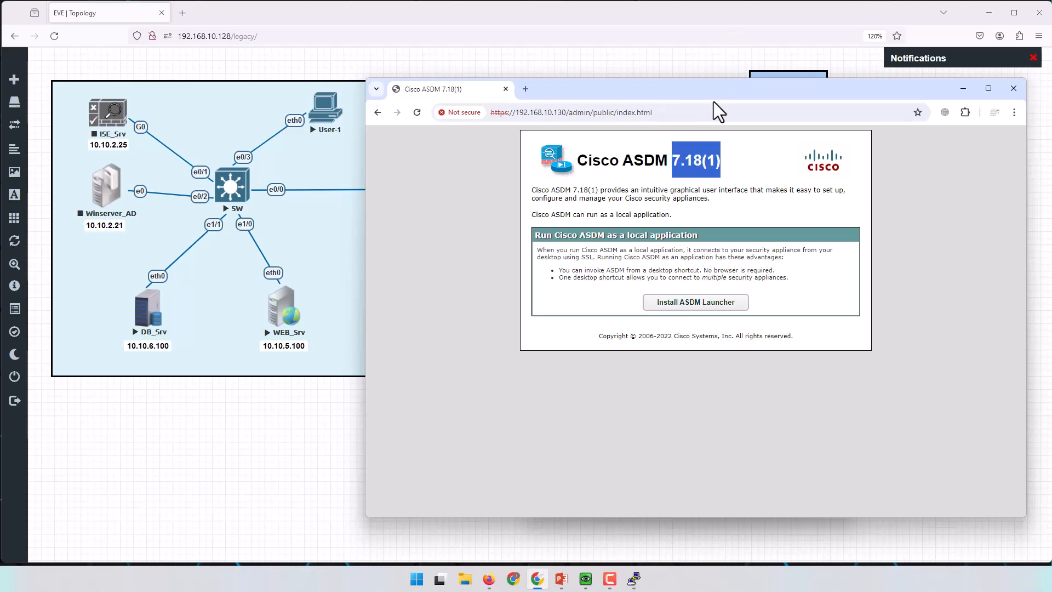
drag(712, 95, 659, 327)
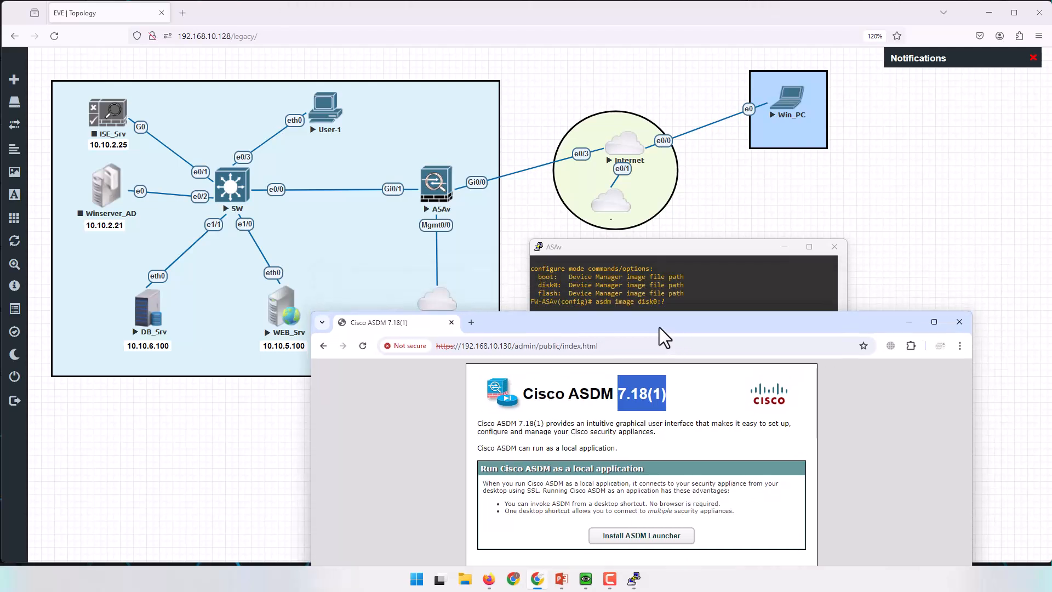
click(707, 284)
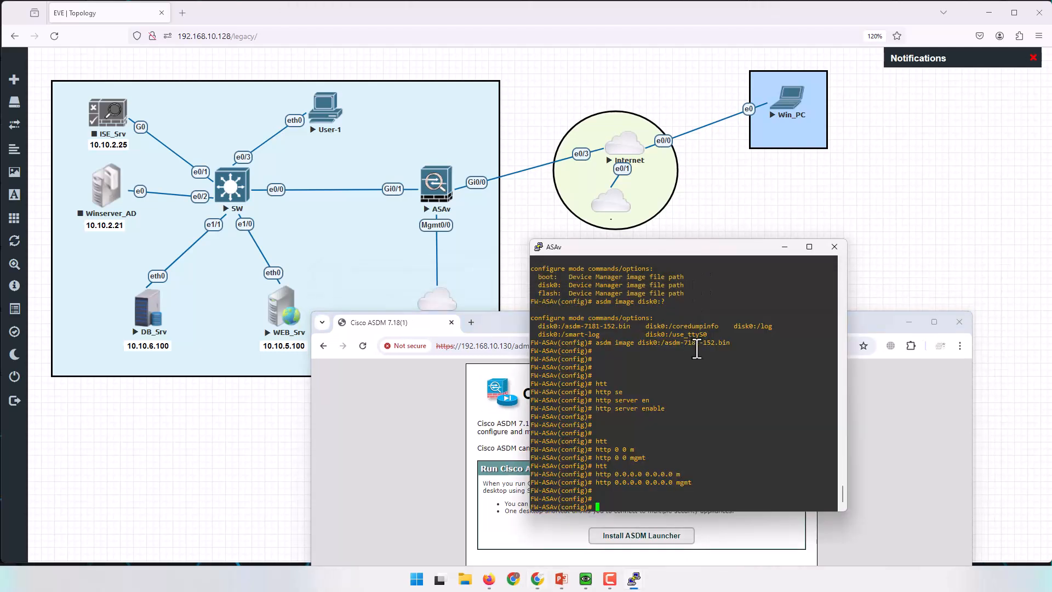
drag(684, 344, 700, 344)
drag(506, 326, 515, 126)
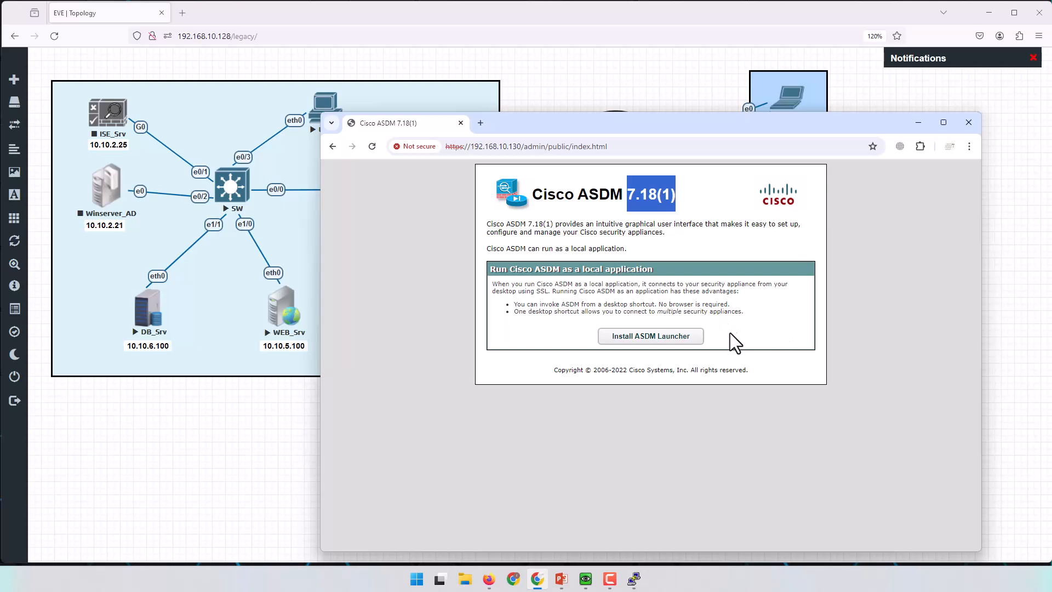
Close Chrome, launch Cisco ASDM-IDM Launcher, and enter device address 192.168.10.130.
click(962, 122)
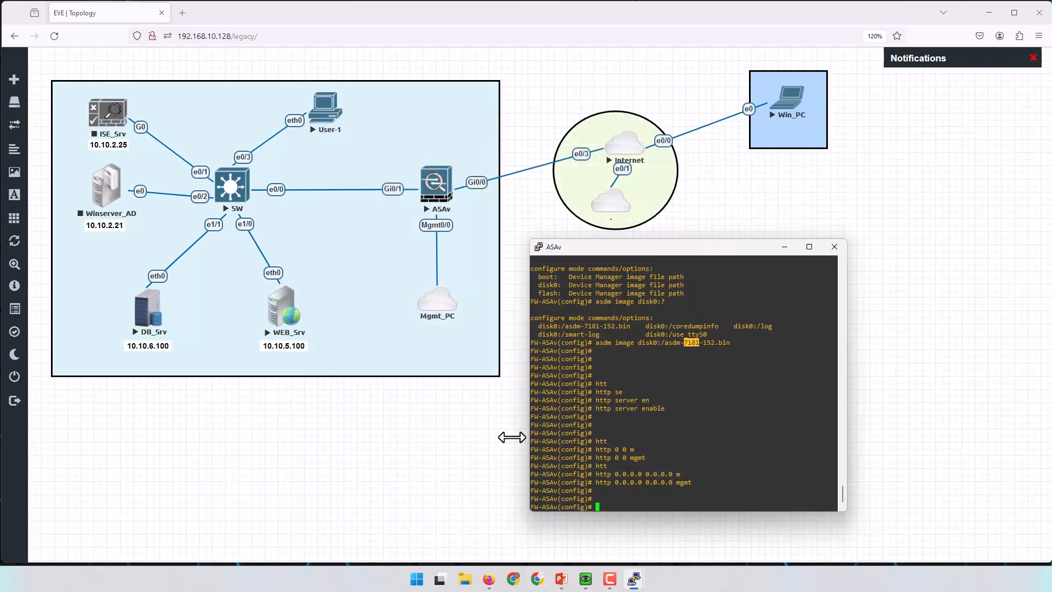
click(416, 579)
text(asd)
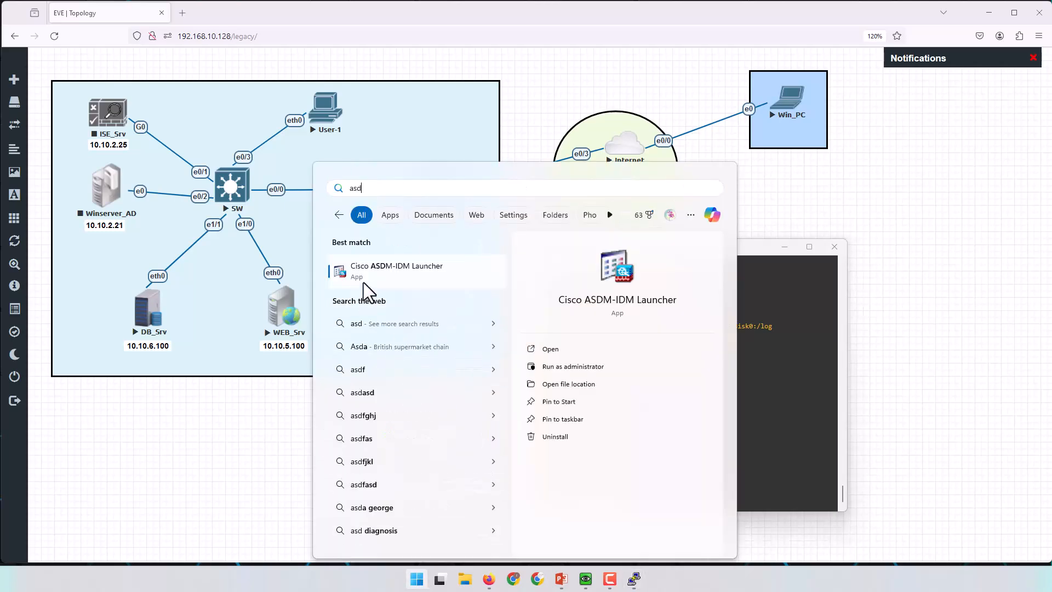
click(368, 275)
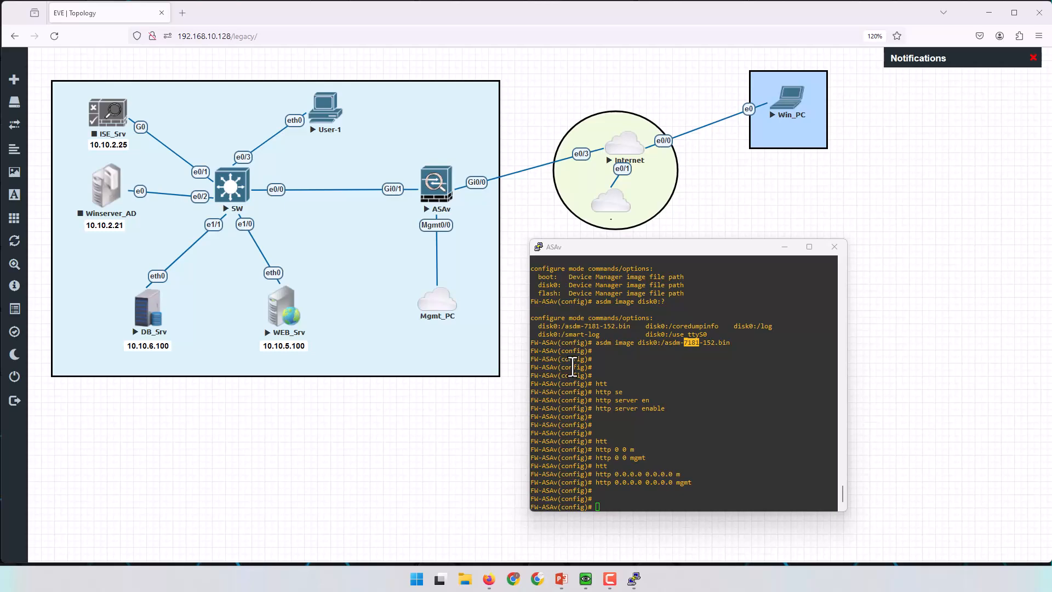
drag(561, 204, 628, 131)
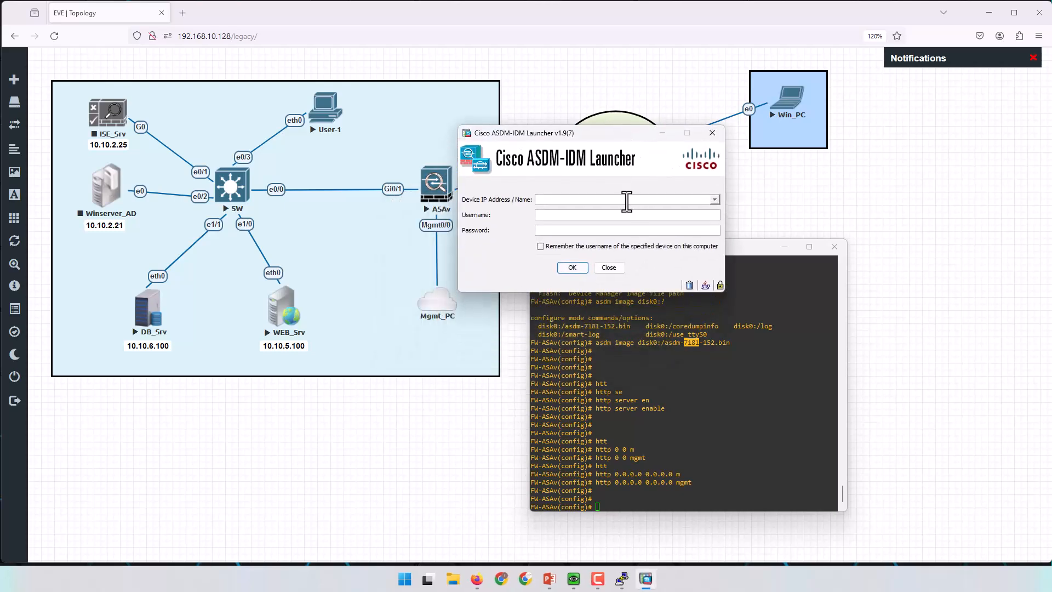
drag(614, 137, 648, 113)
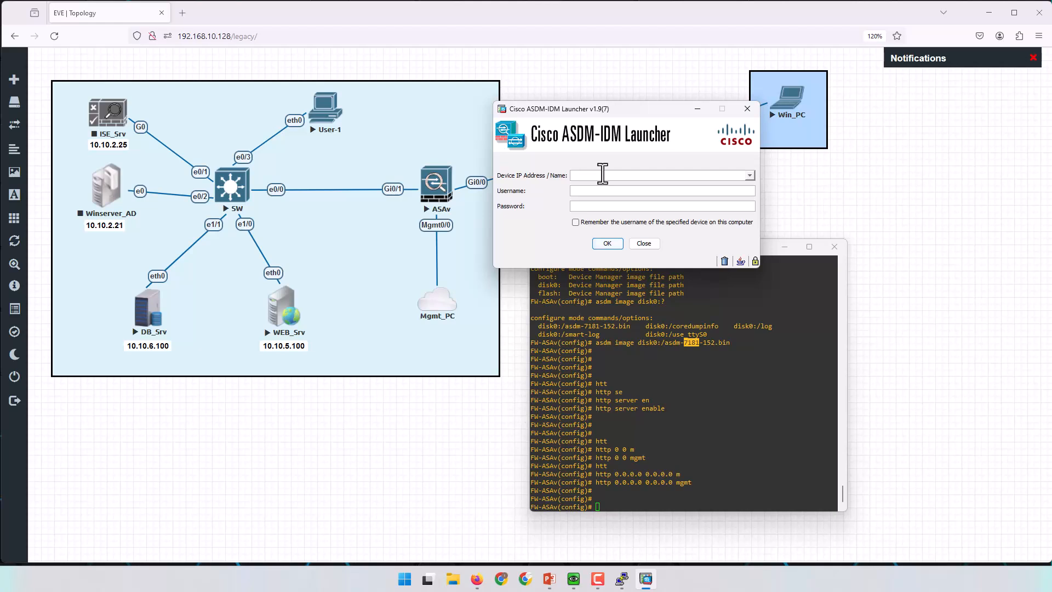
text(192.168.10.130)
Create local user 'admin' with a password at privilege level 15 on the ASAv.
click(707, 396)
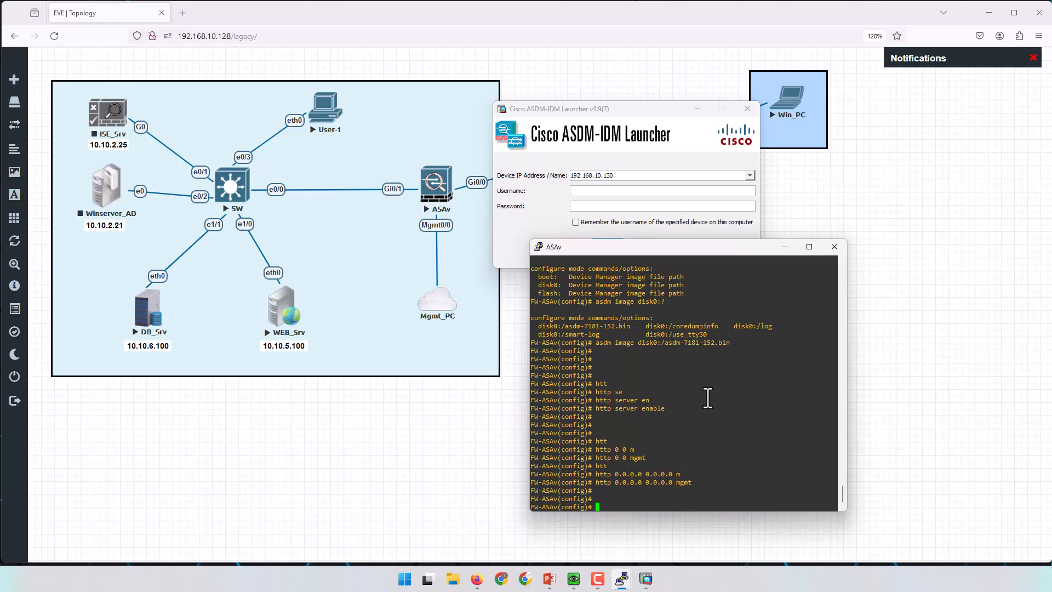
text(user)
key(Tab)
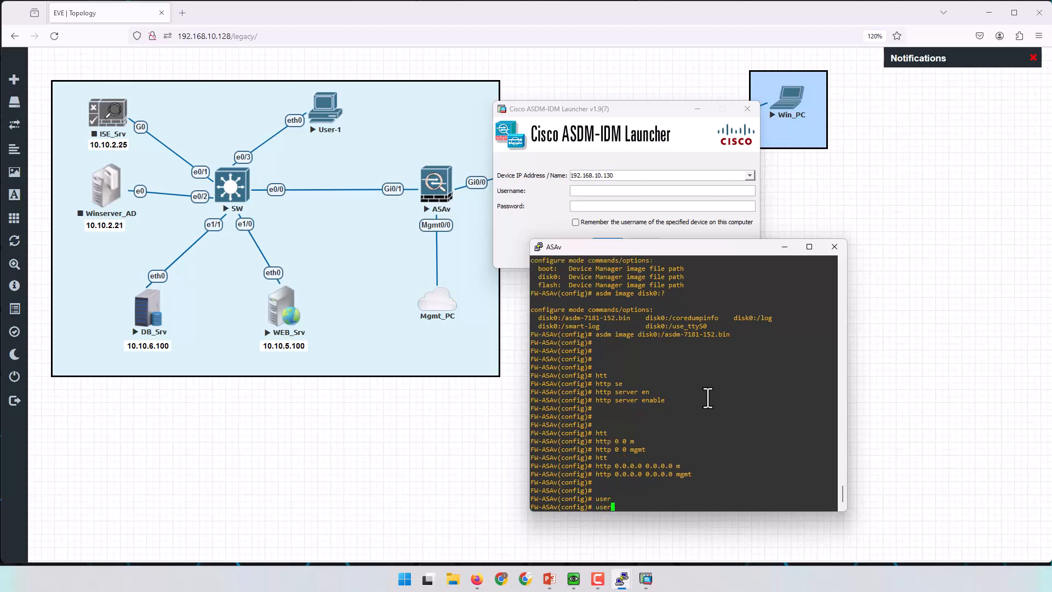
text(n)
key(Tab)
text(admin pas)
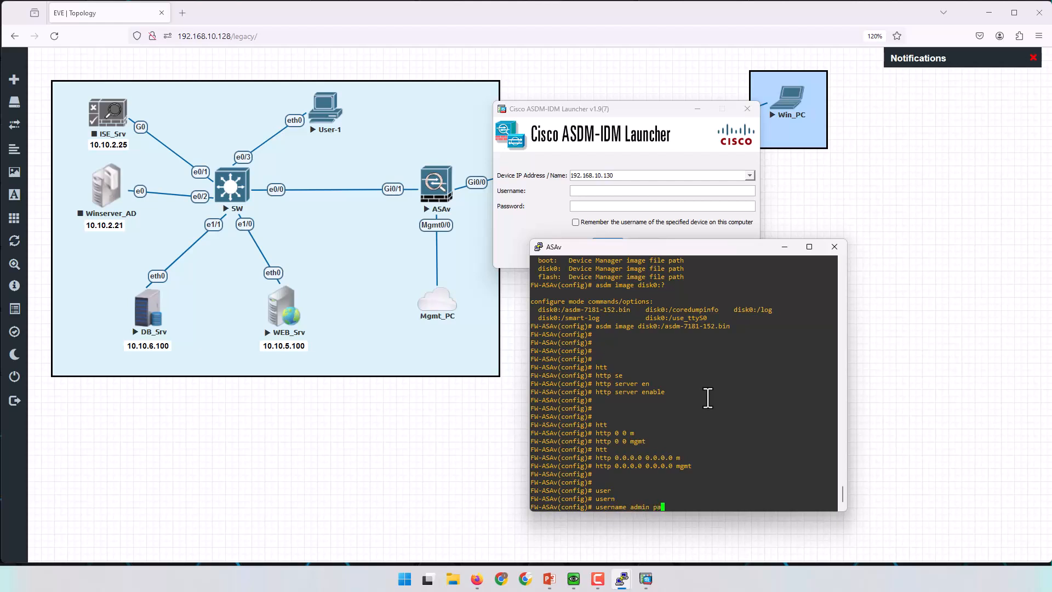
key(Tab)
text(cisco )
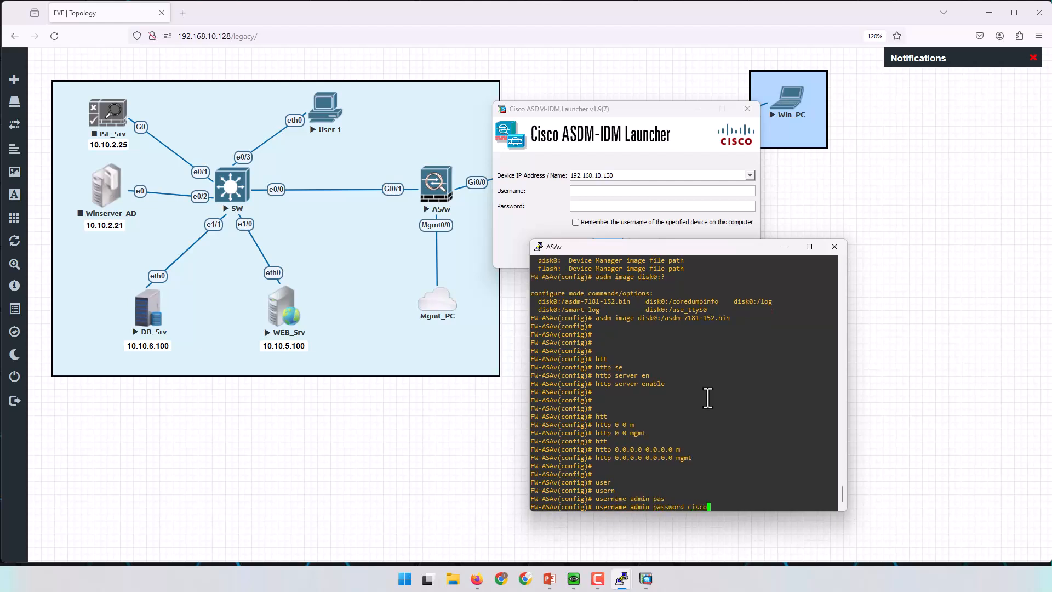
text(pri)
key(Tab)
text(15)
key(Return)
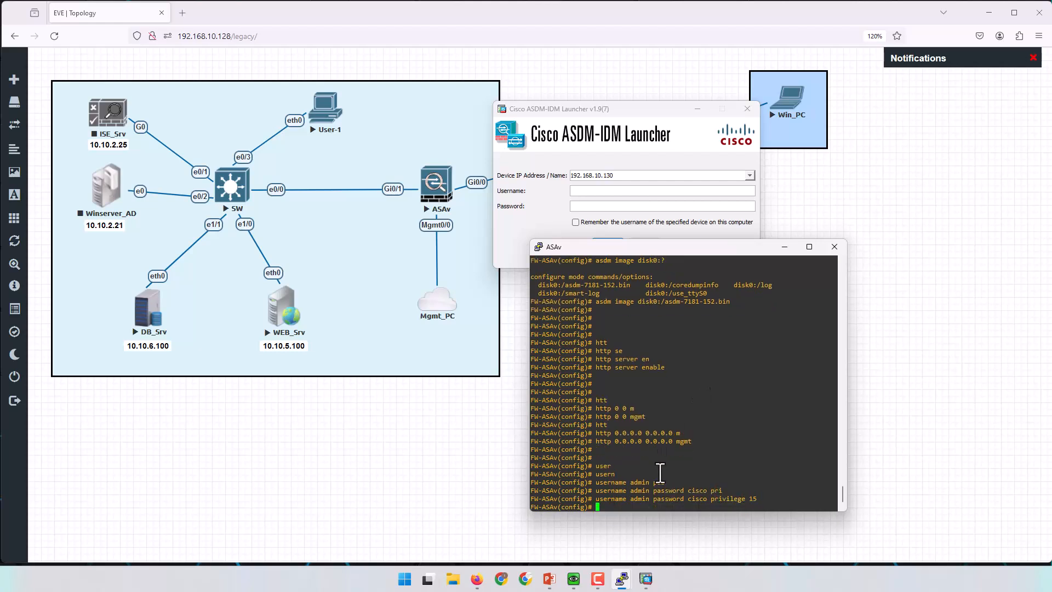
drag(707, 499, 756, 500)
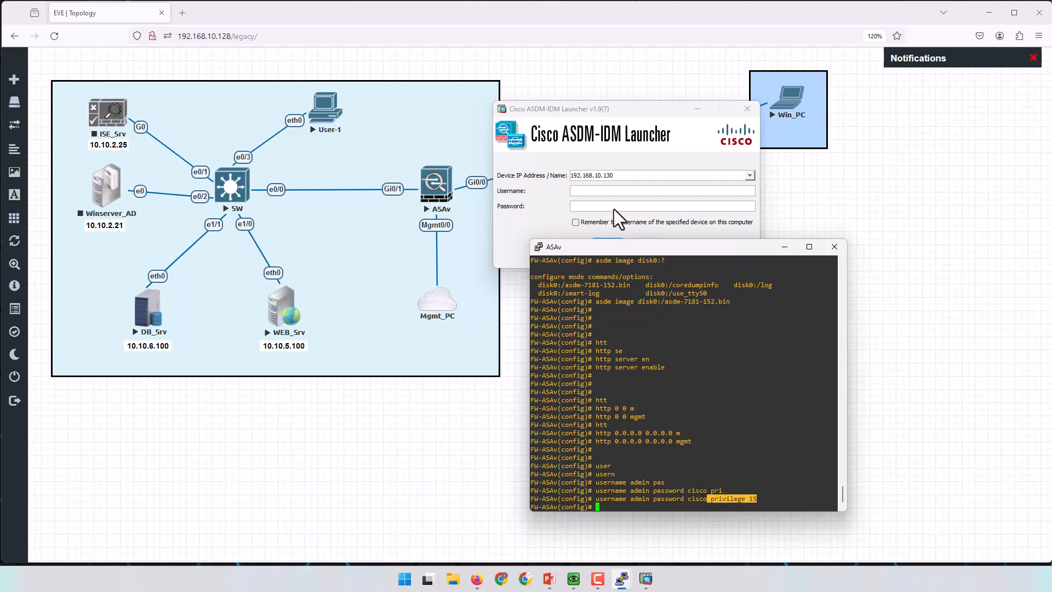
Log in to the launcher as admin with the account password.
click(610, 192)
text(admin)
key(Tab)
text(cisco)
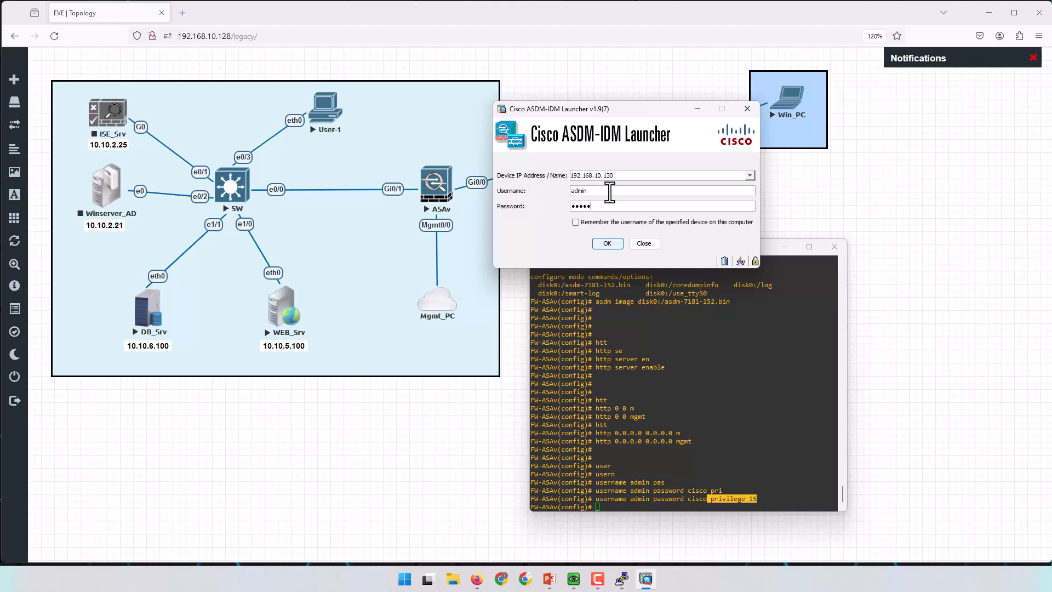
key(Return)
Save the ASA configuration with 'wr' and minimize the console while ASDM loads.
click(728, 462)
text(wr)
key(Return)
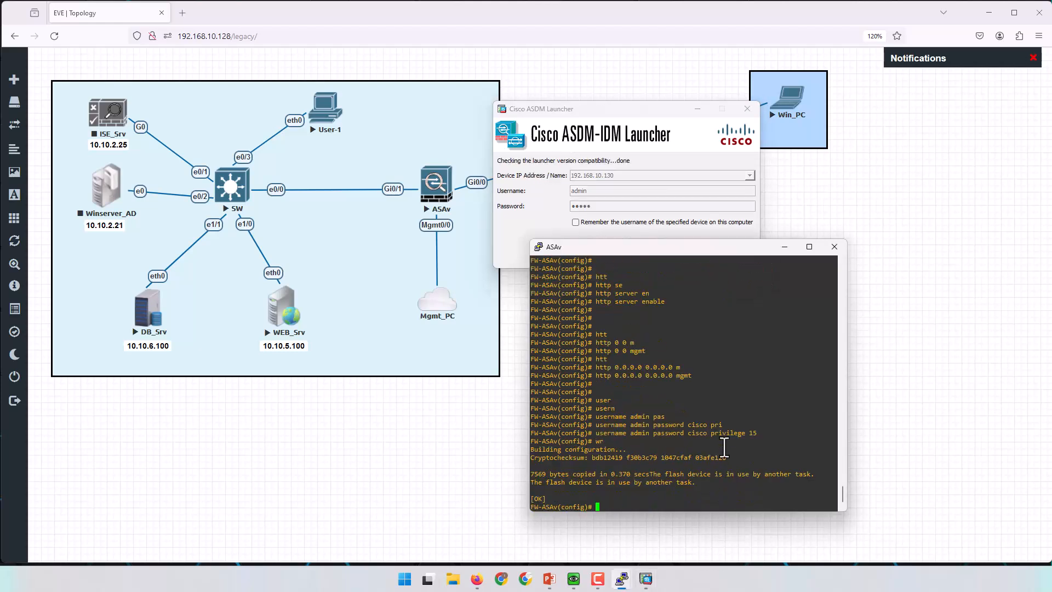
click(584, 160)
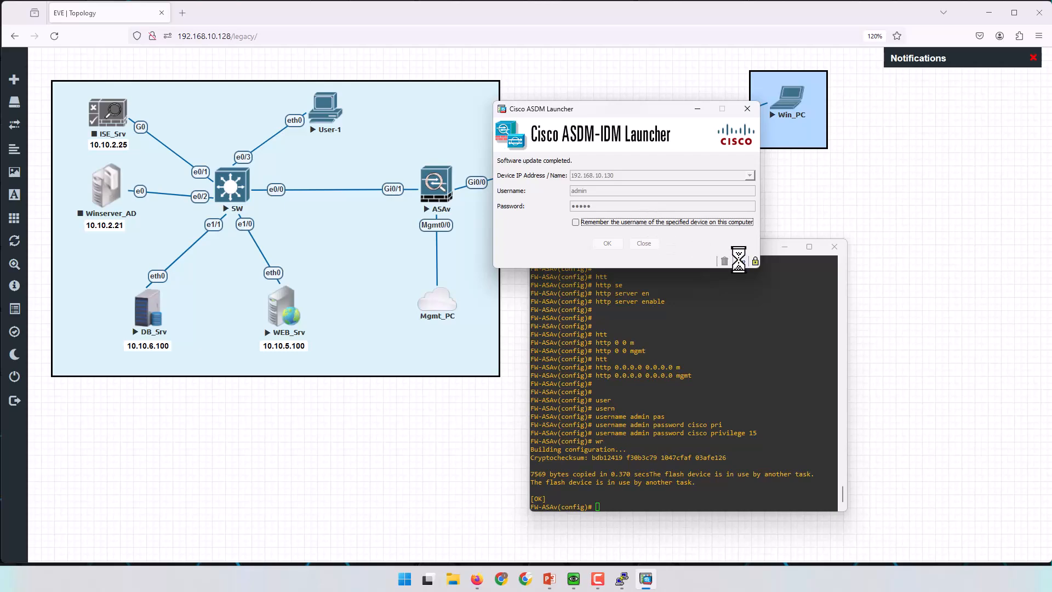
click(785, 247)
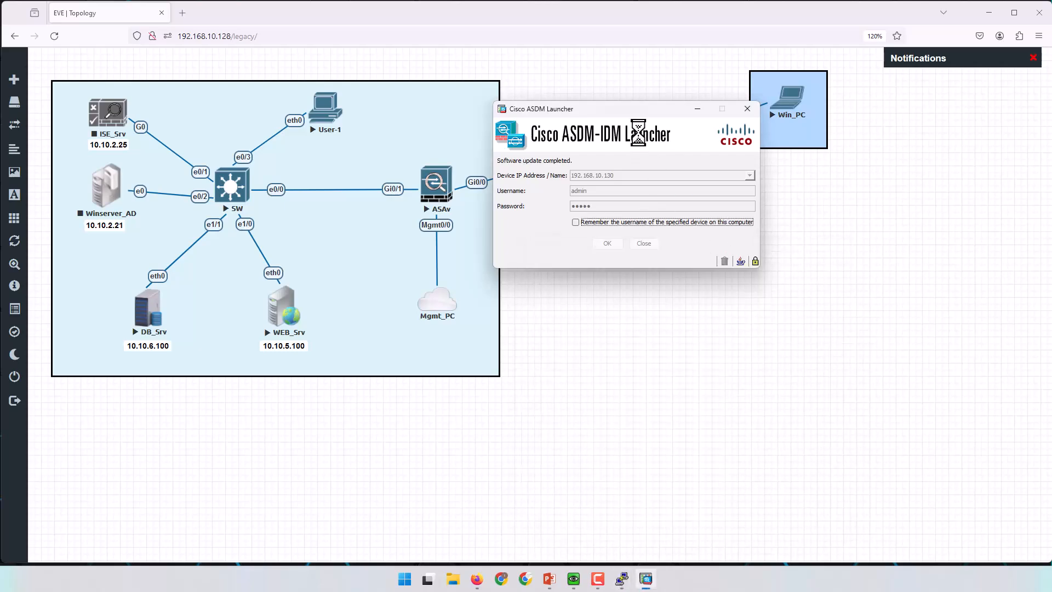
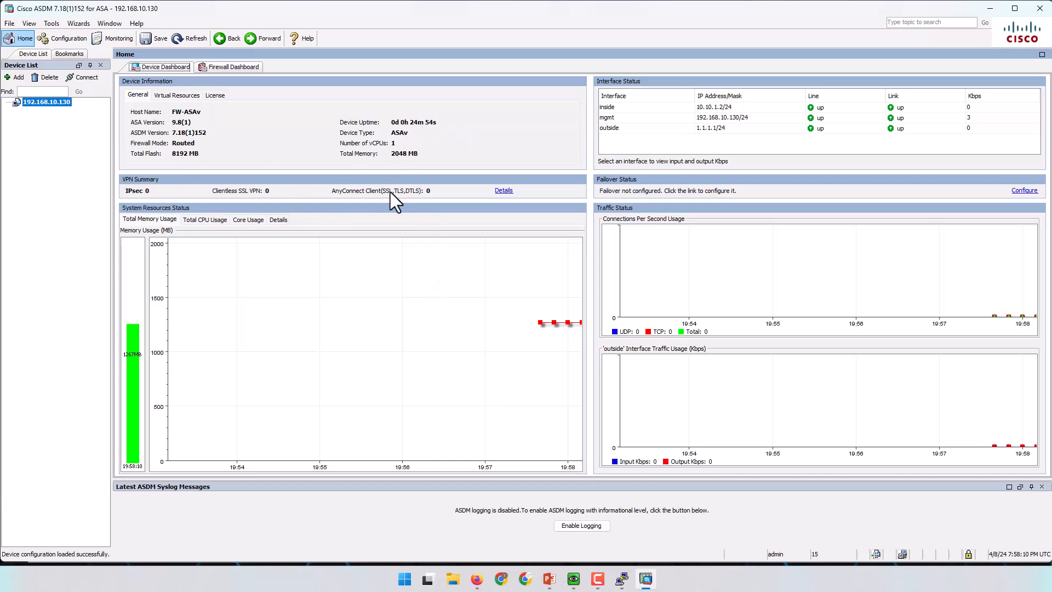
Minimize ASDM to show the EVE-NG topology with the ASAv, switch, servers and clients.
click(991, 8)
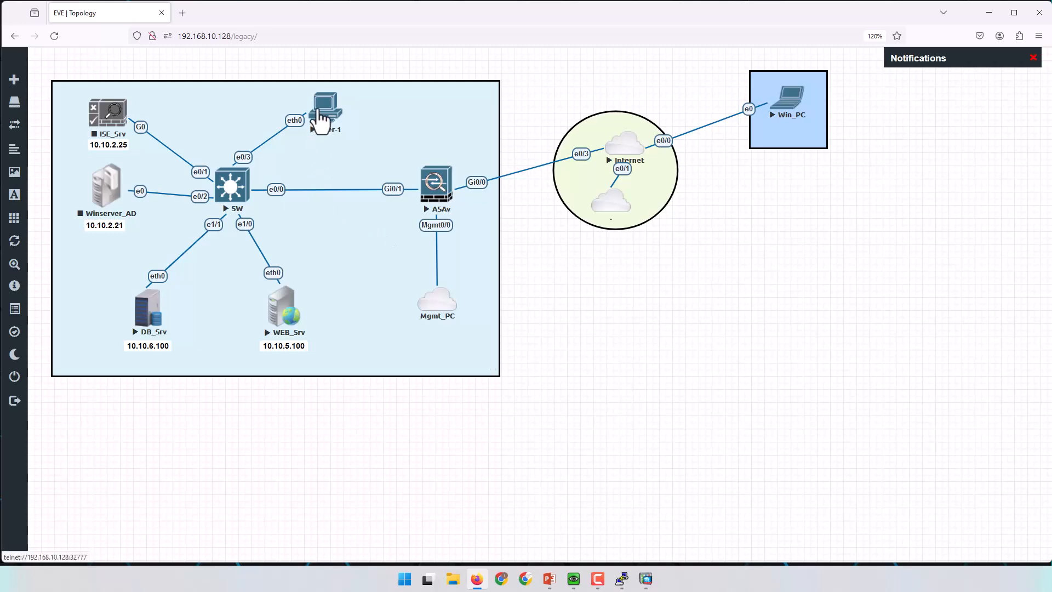
Ping 8.8.8.8 from the User-1 console, see all five requests time out, then return to ASDM.
drag(317, 109, 319, 108)
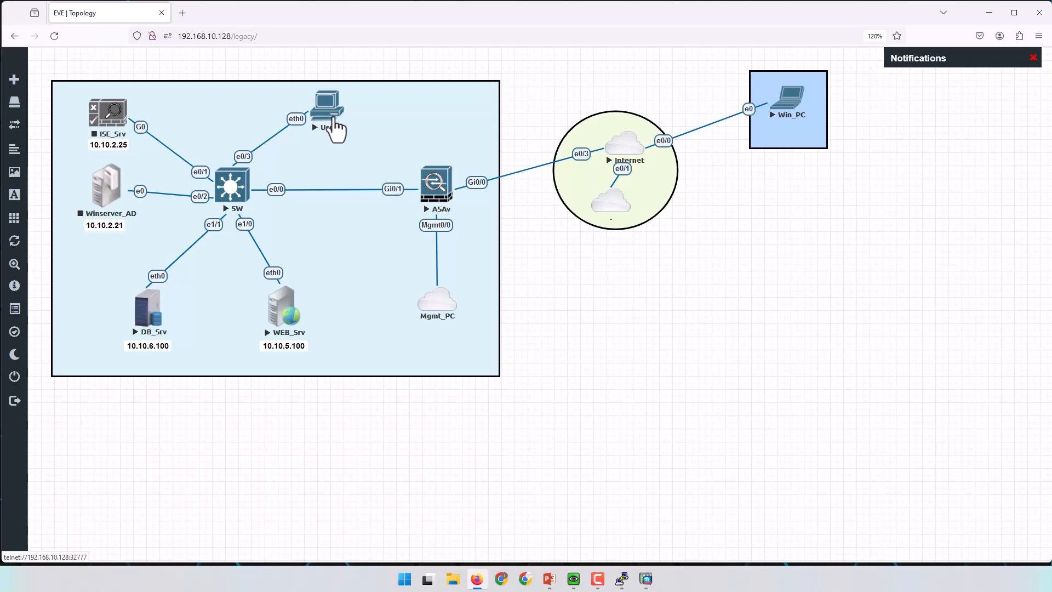
mouse_move(623, 584)
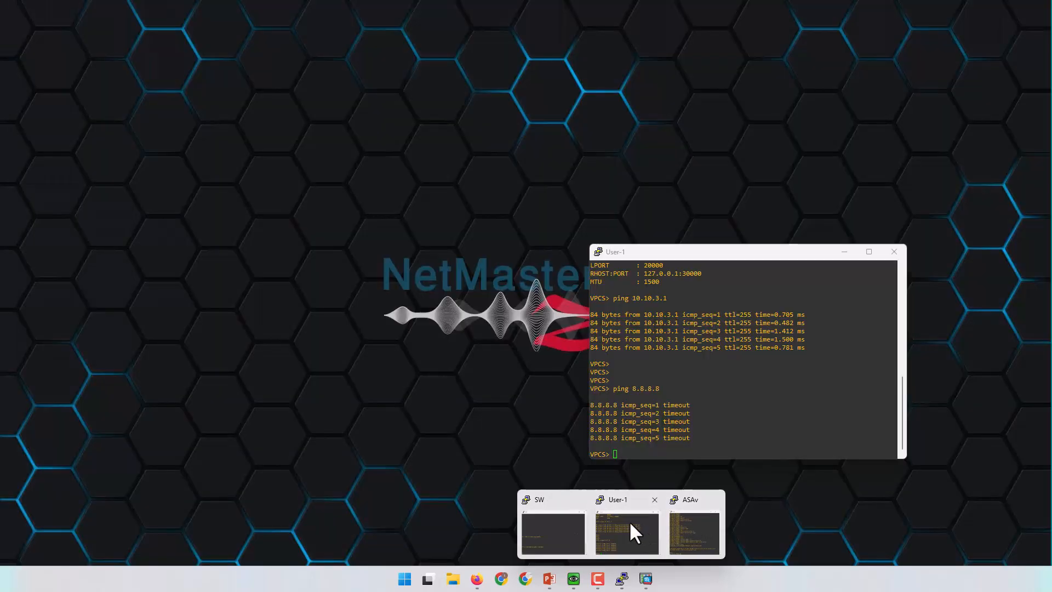
click(629, 521)
key(Return)
key(Return)
key(Return)
key(Return)
key(Return)
key(Return)
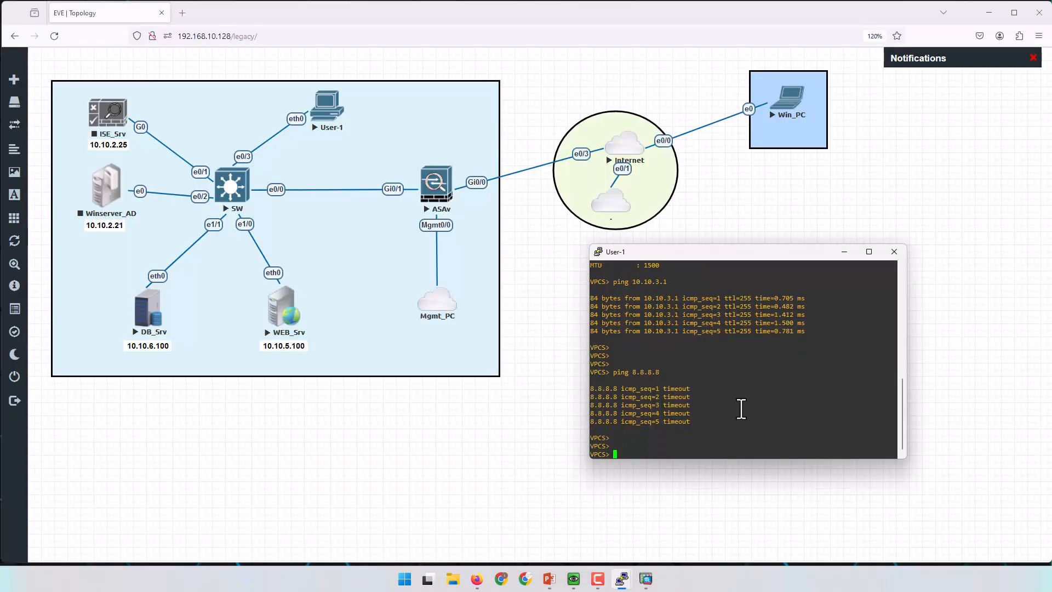
text(ping 8.8.8.8)
key(Return)
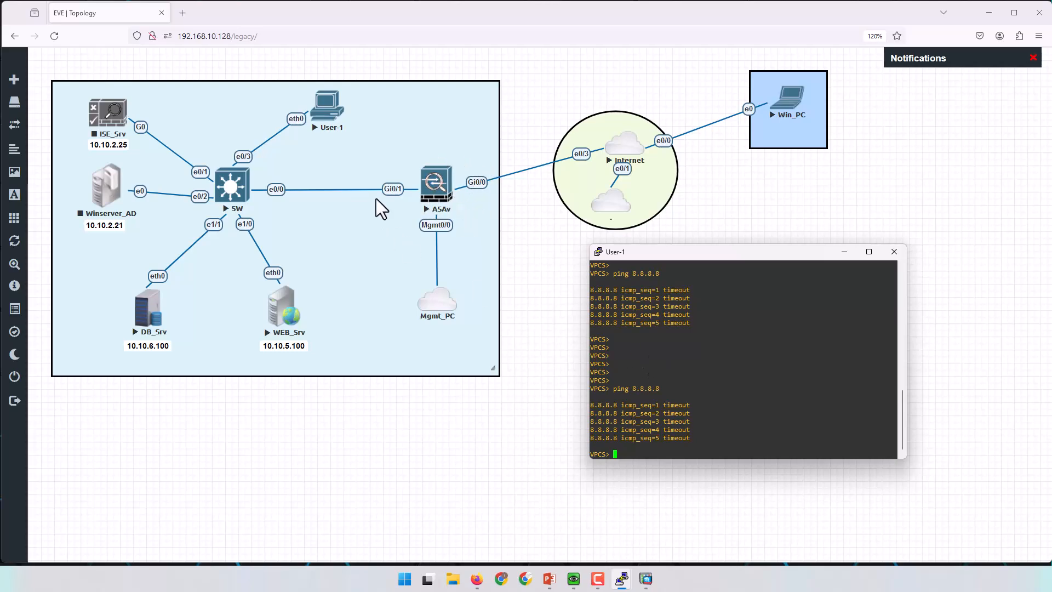
click(646, 578)
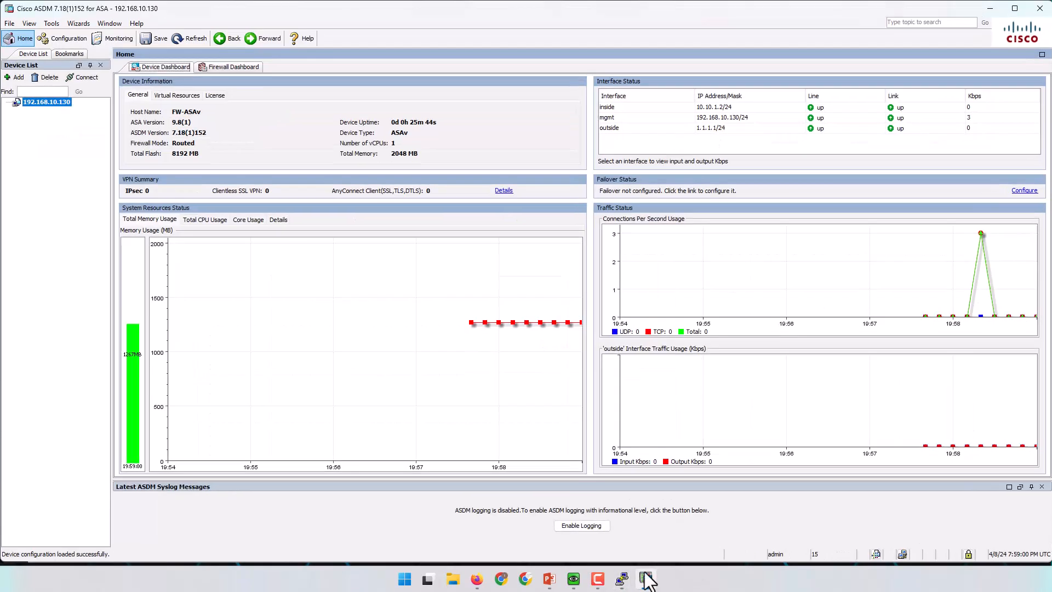
Under Configuration > Firewall > NAT Rules, start adding a Network Object NAT rule.
click(70, 41)
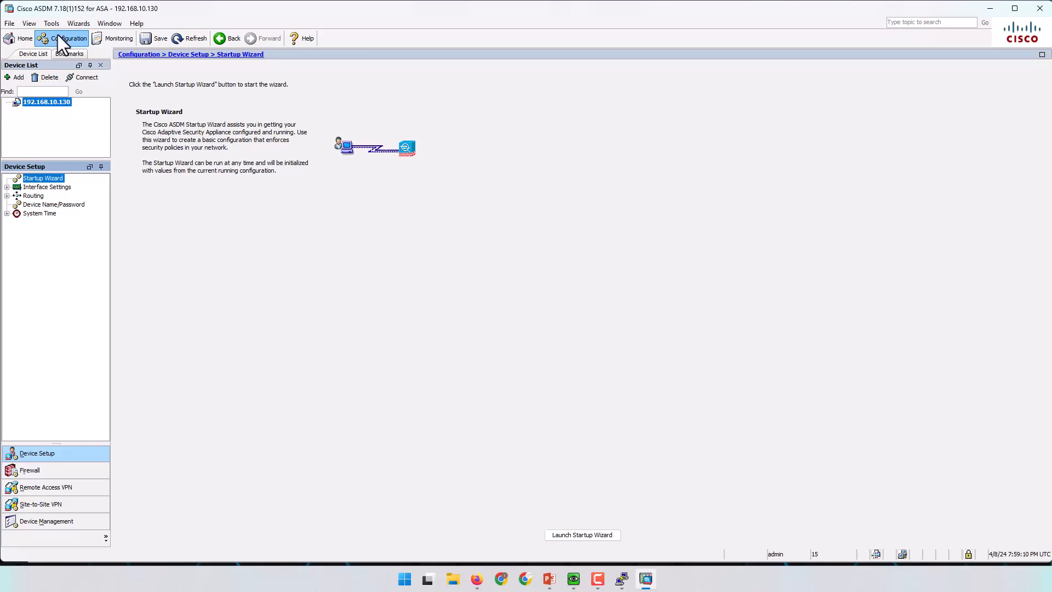
click(32, 471)
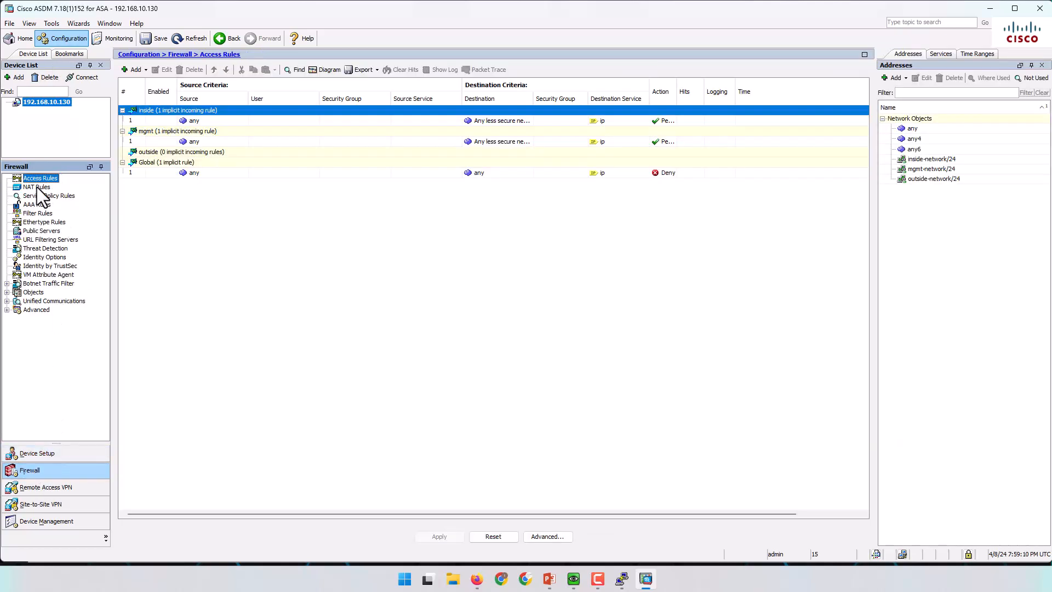
click(37, 186)
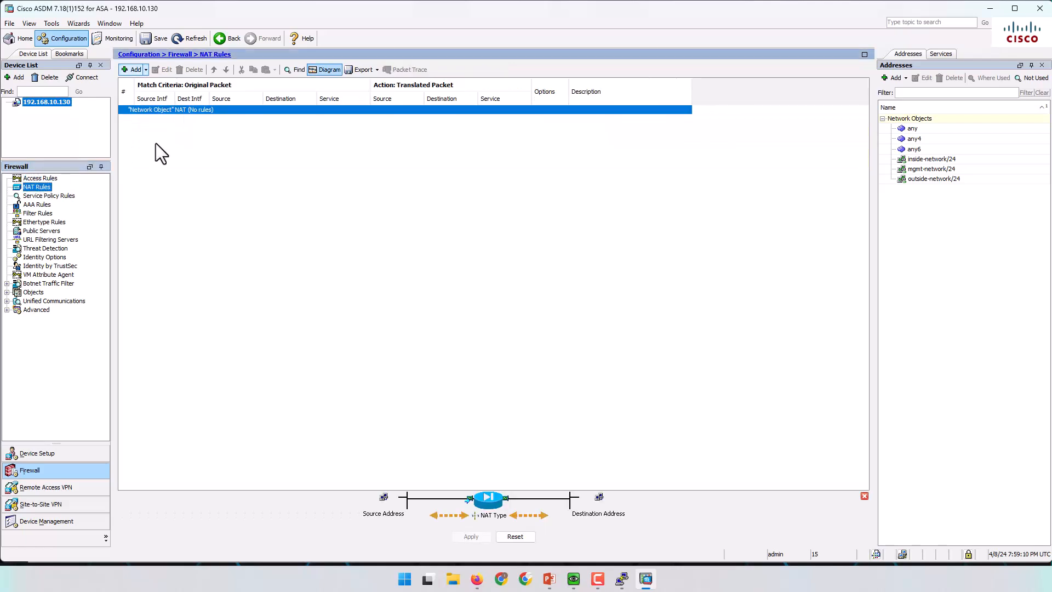
click(146, 70)
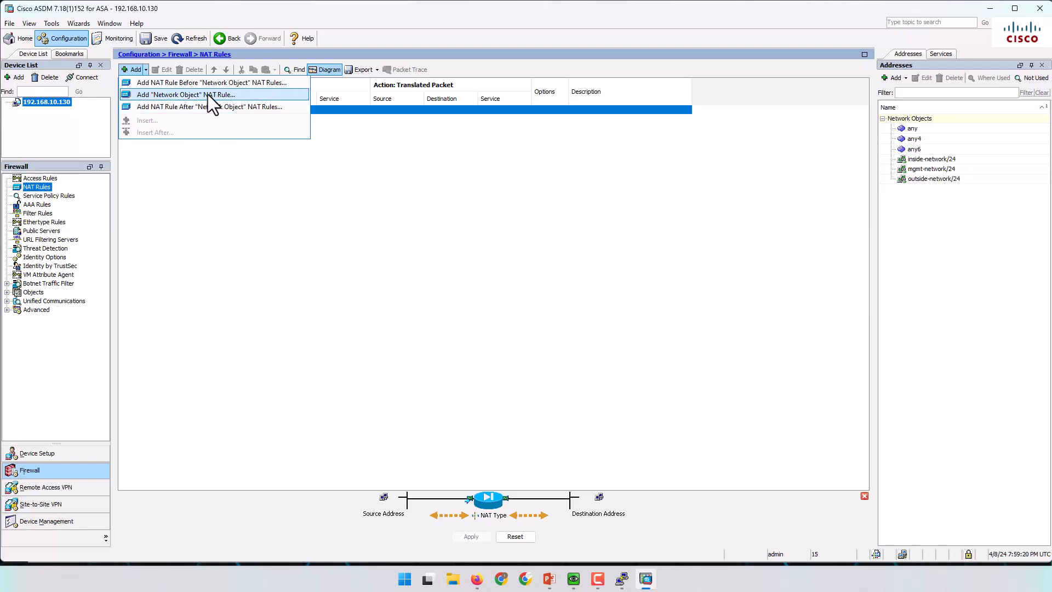
click(172, 94)
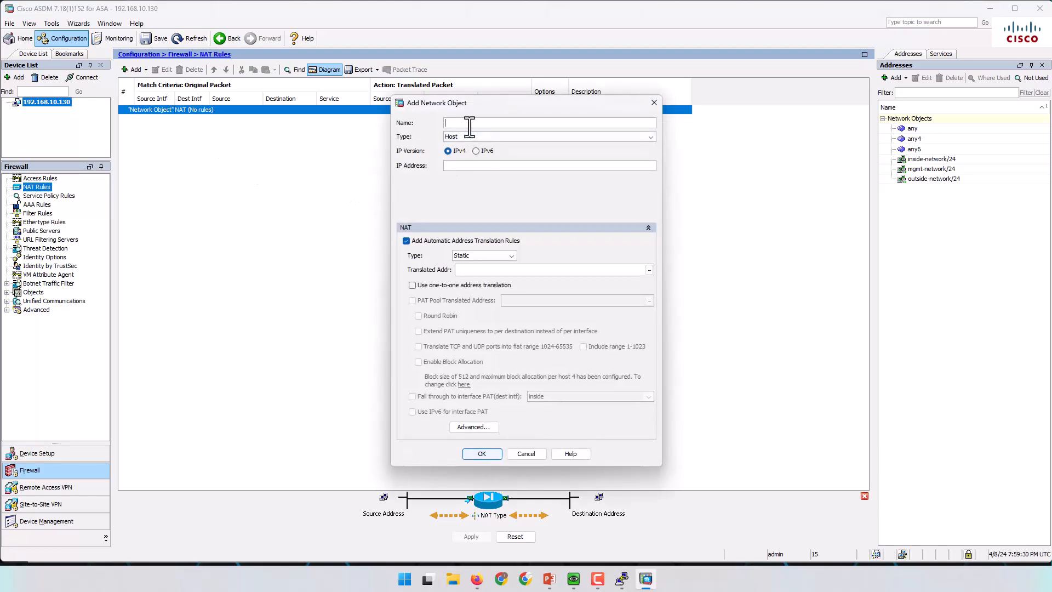
Define object 'NAT' as type Network, 10.10.0.0 with netmask 255.255.0.0.
text(NAT)
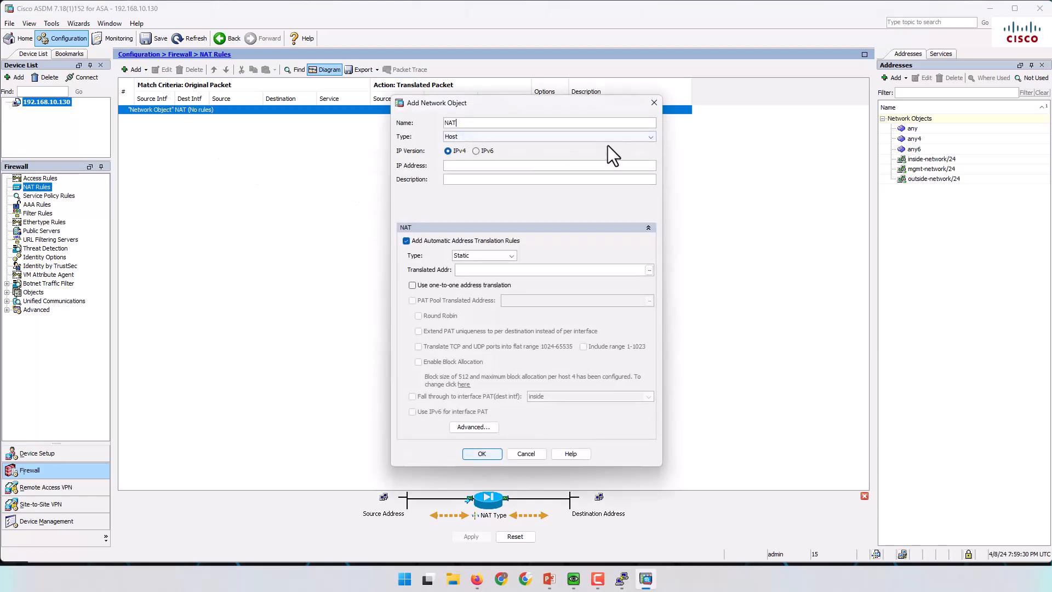
click(623, 138)
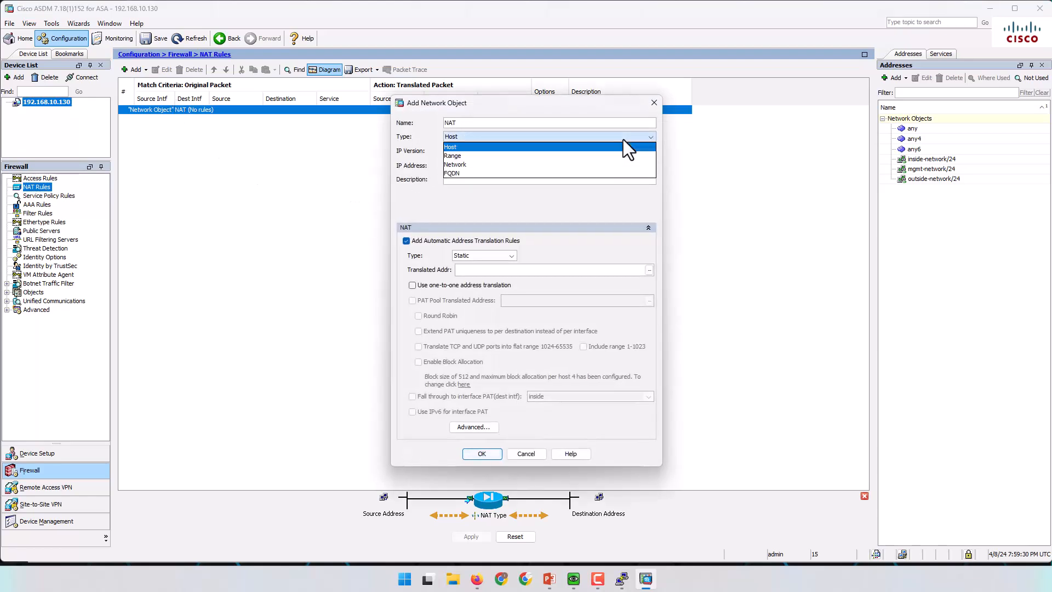
click(466, 165)
click(481, 165)
text(10.10.0.0)
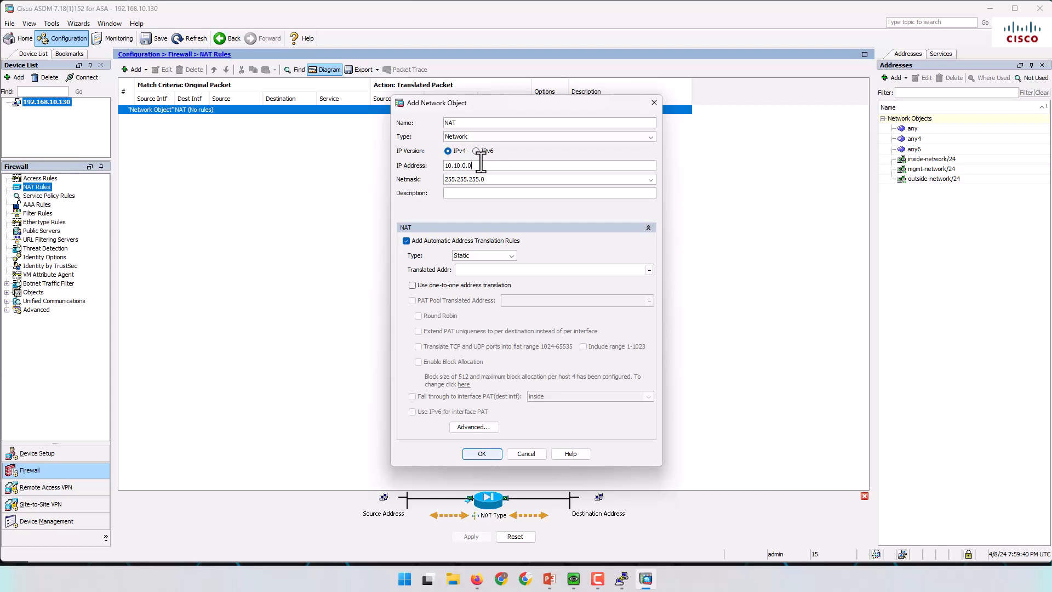
click(496, 180)
key(BackSpace)
key(BackSpace)
key(BackSpace)
key(BackSpace)
key(BackSpace)
text(0.0)
Set Dynamic PAT (Hide) to the outside interface with source interface inside, and save the rule.
click(509, 256)
click(488, 275)
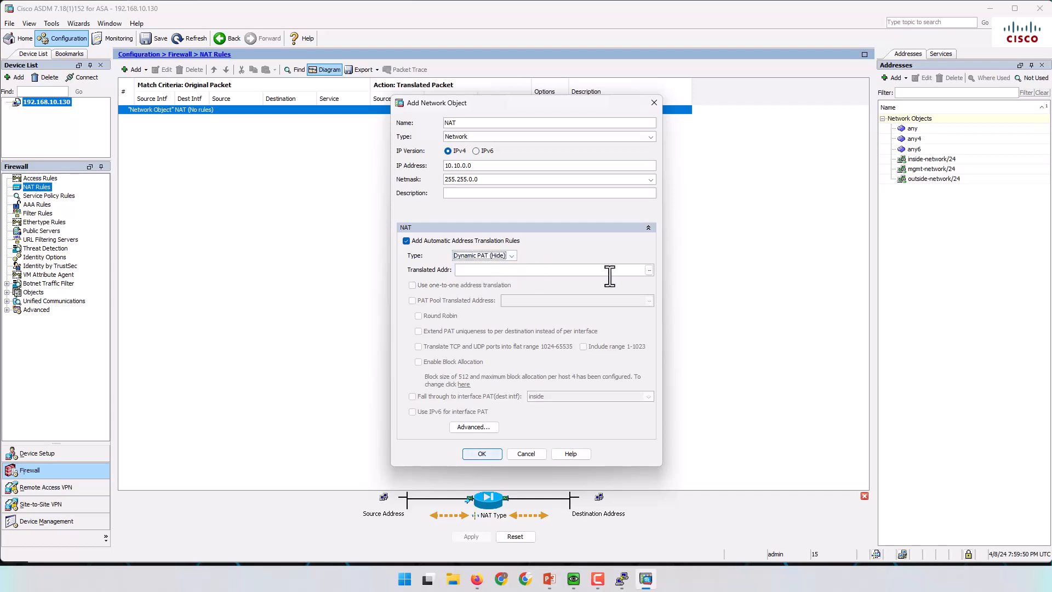
click(649, 270)
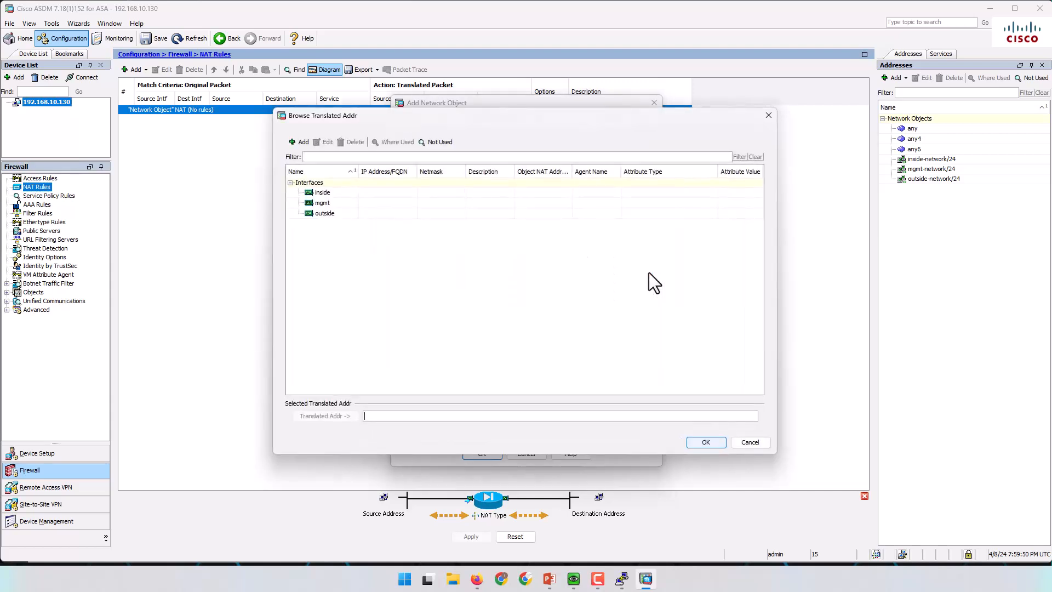
double_click(329, 213)
click(695, 442)
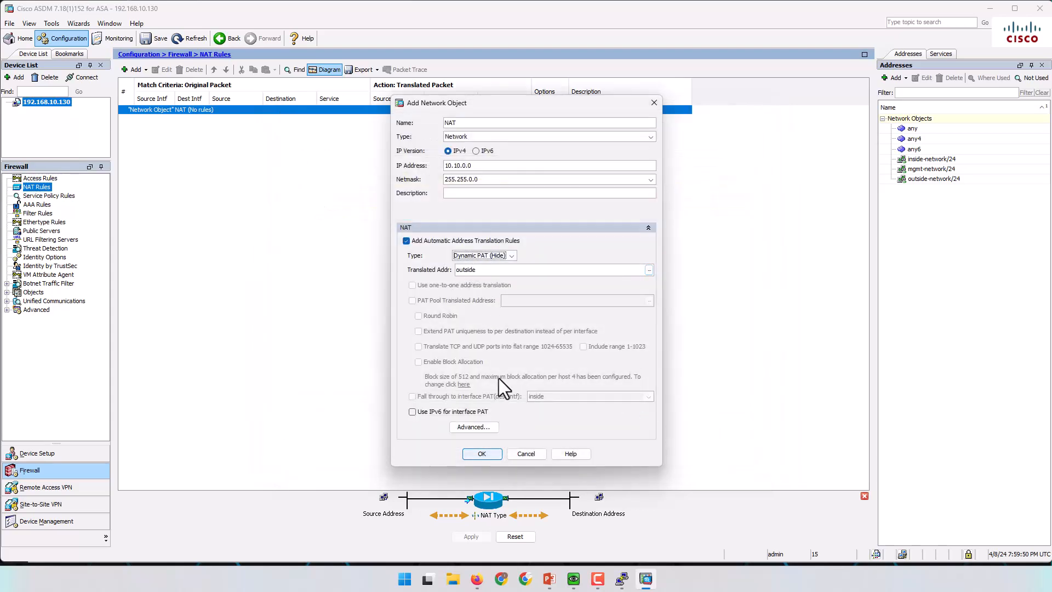
click(483, 428)
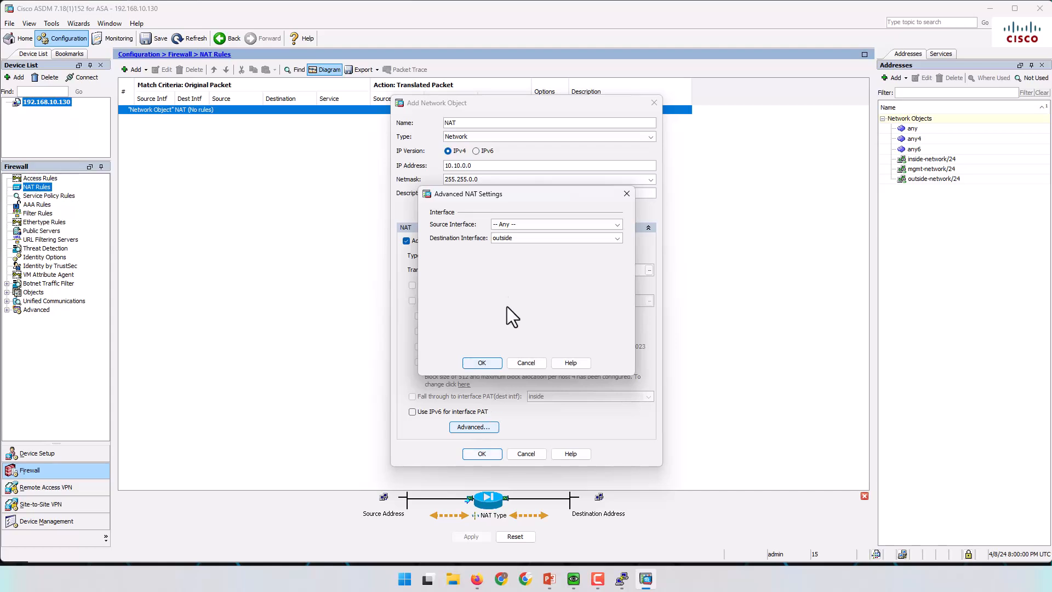
click(526, 224)
click(511, 252)
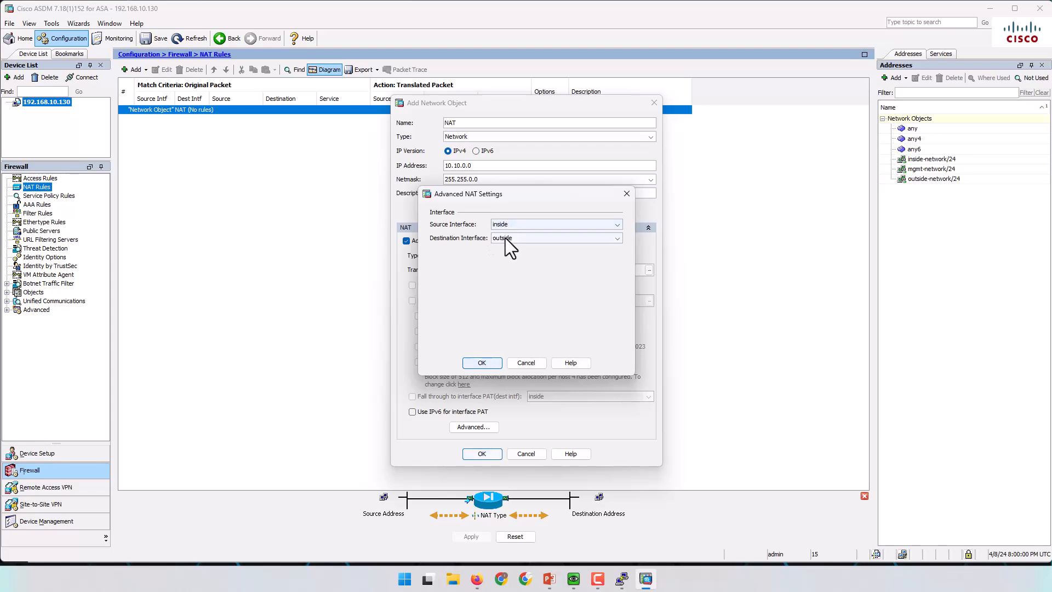
click(481, 363)
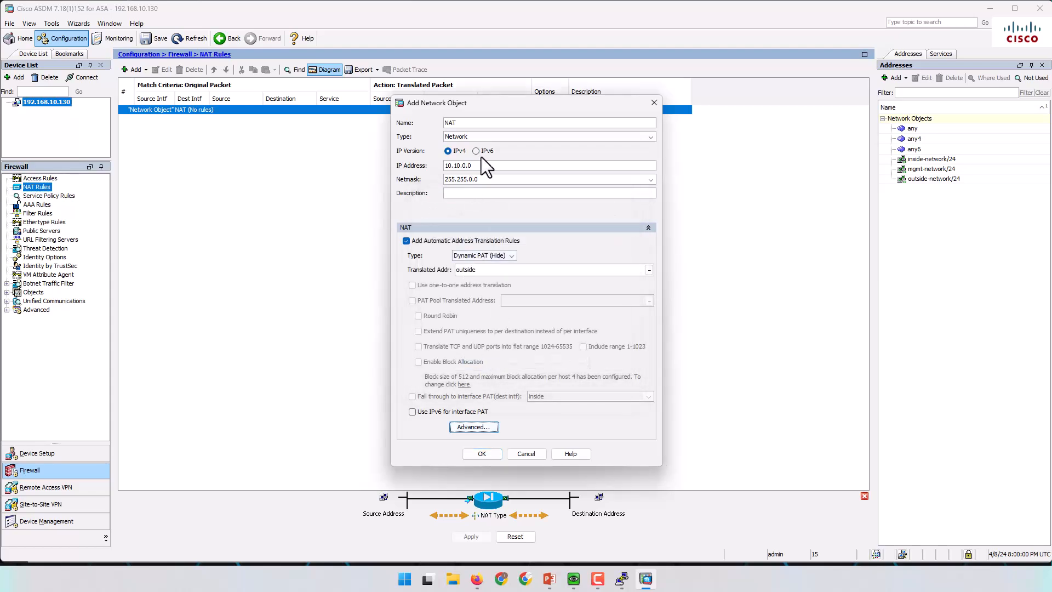
click(482, 453)
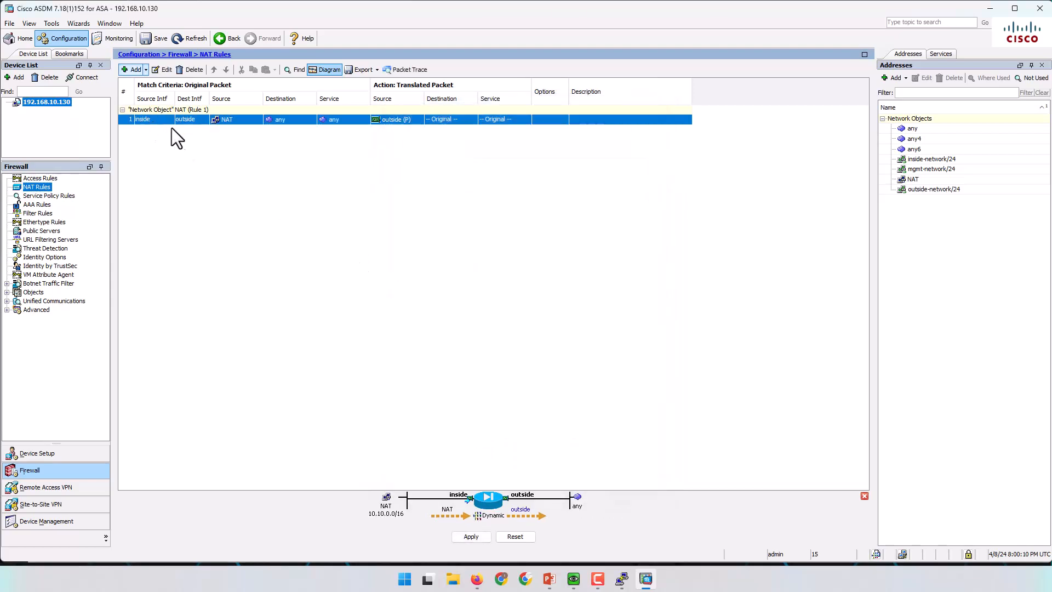
Apply the NAT rule, send the previewed CLI commands to the ASA, and minimize ASDM.
mouse_move(242, 119)
click(472, 536)
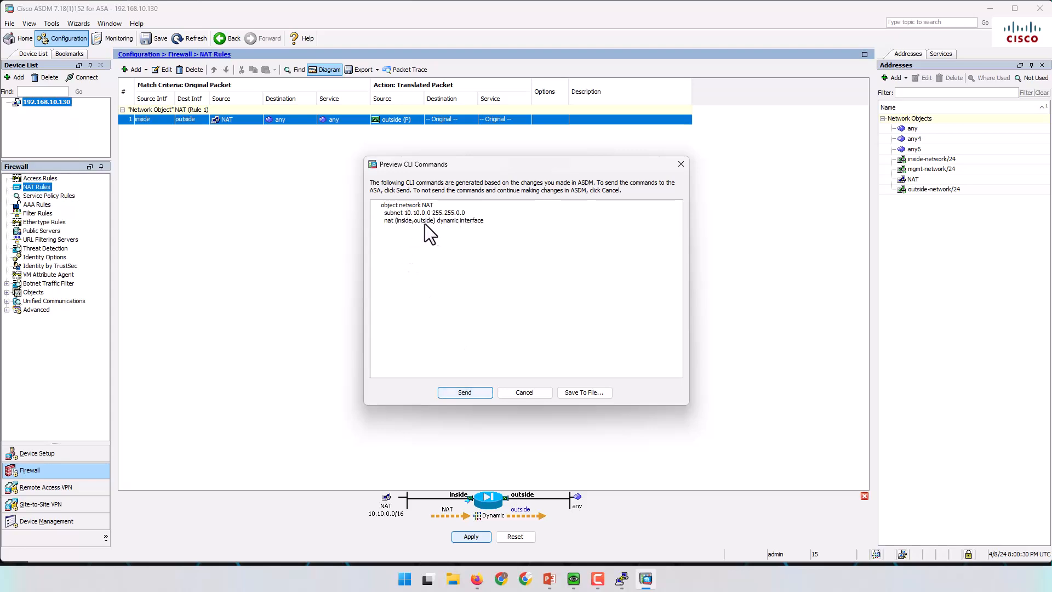
click(464, 392)
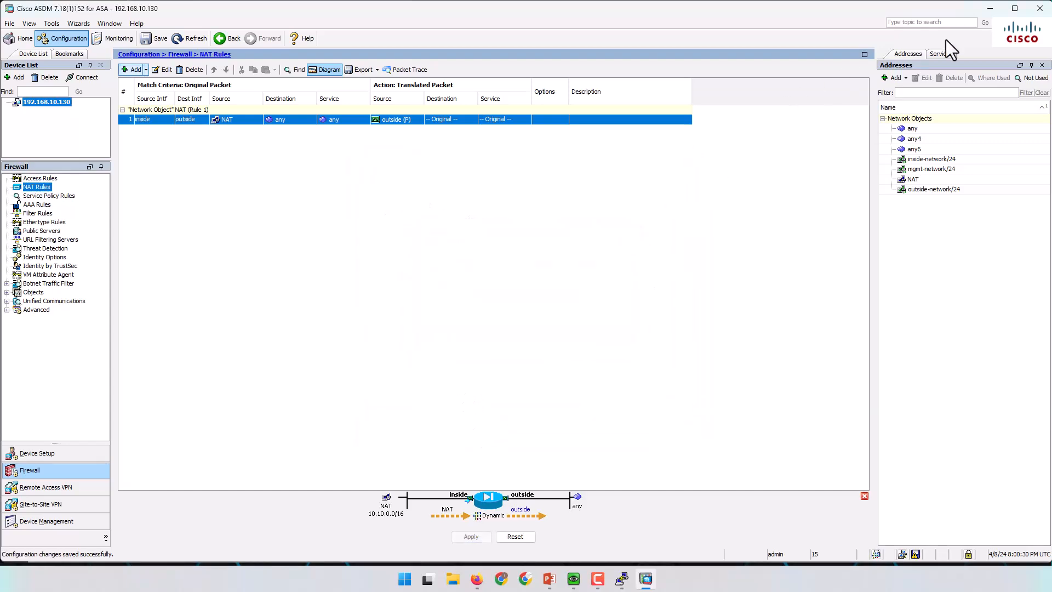
click(991, 8)
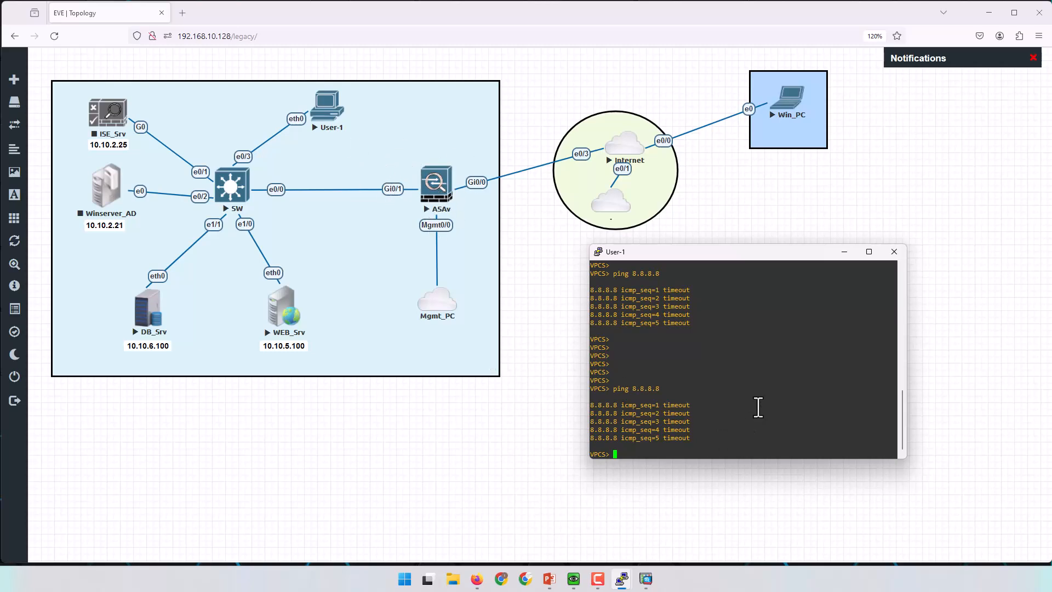
Repeat ping 8.8.8.8 from User-1, which still times out, check the ASAv console, and return to ASDM.
key(Up)
key(Return)
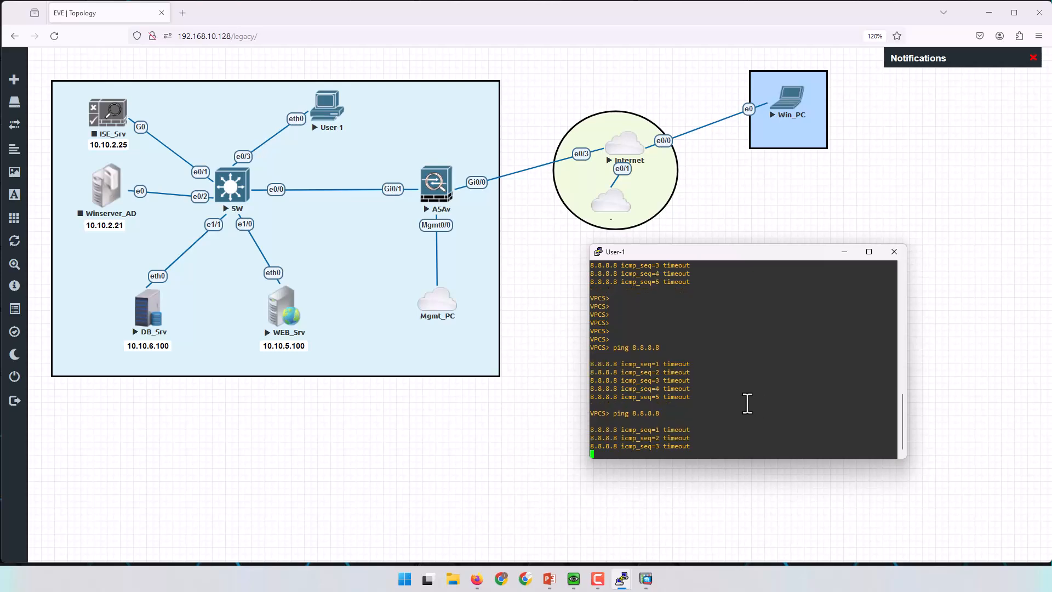
mouse_move(624, 581)
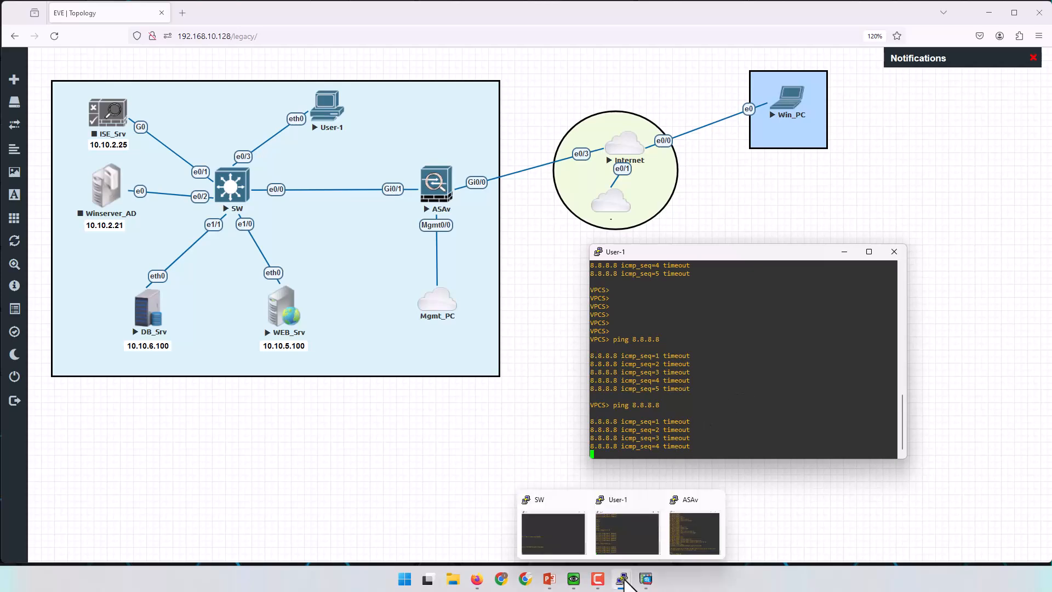
click(699, 533)
drag(685, 247, 501, 201)
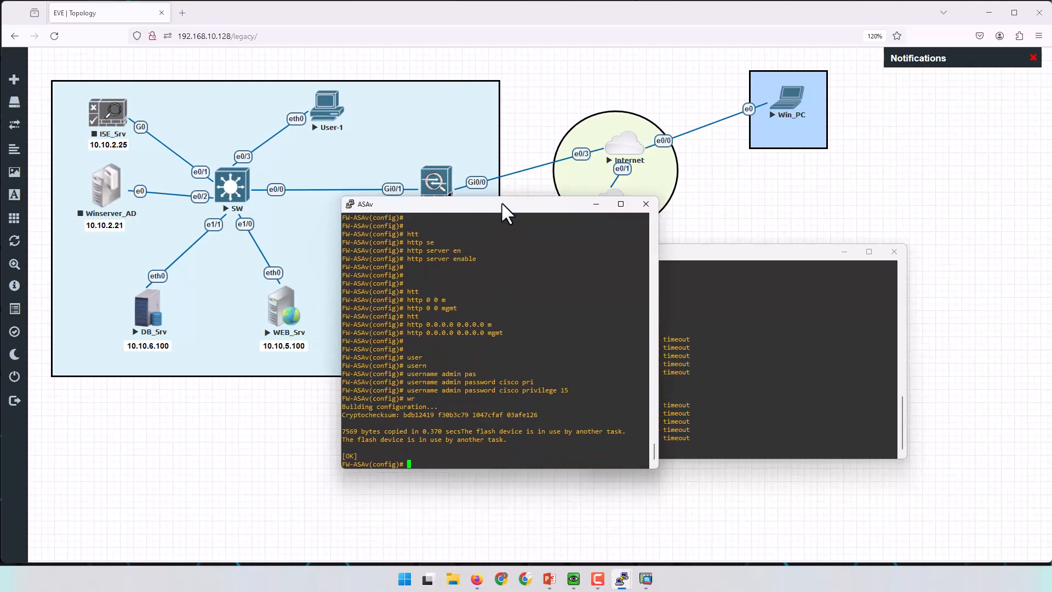
click(709, 376)
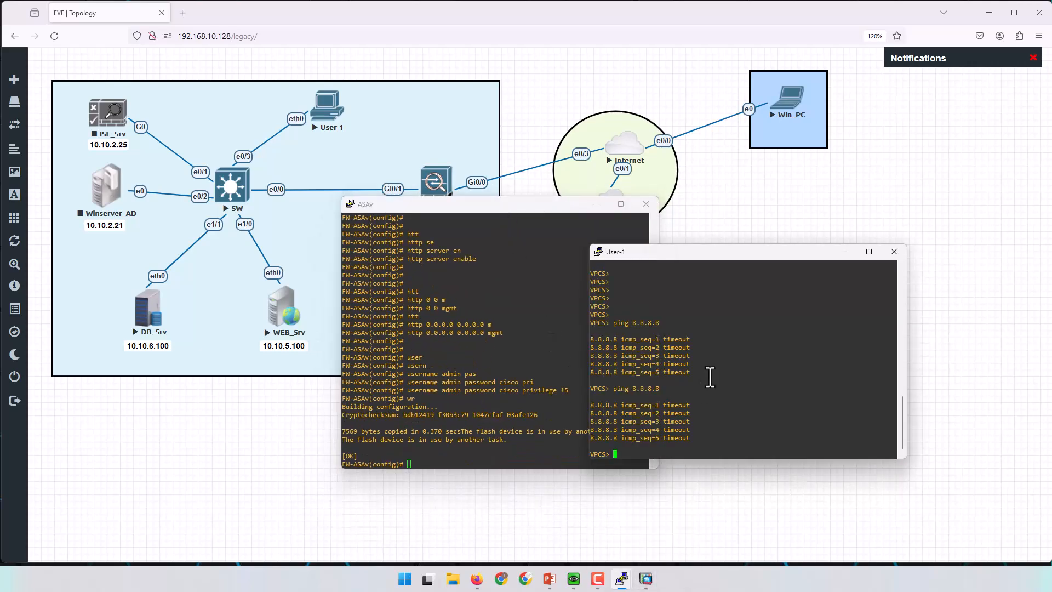
click(648, 582)
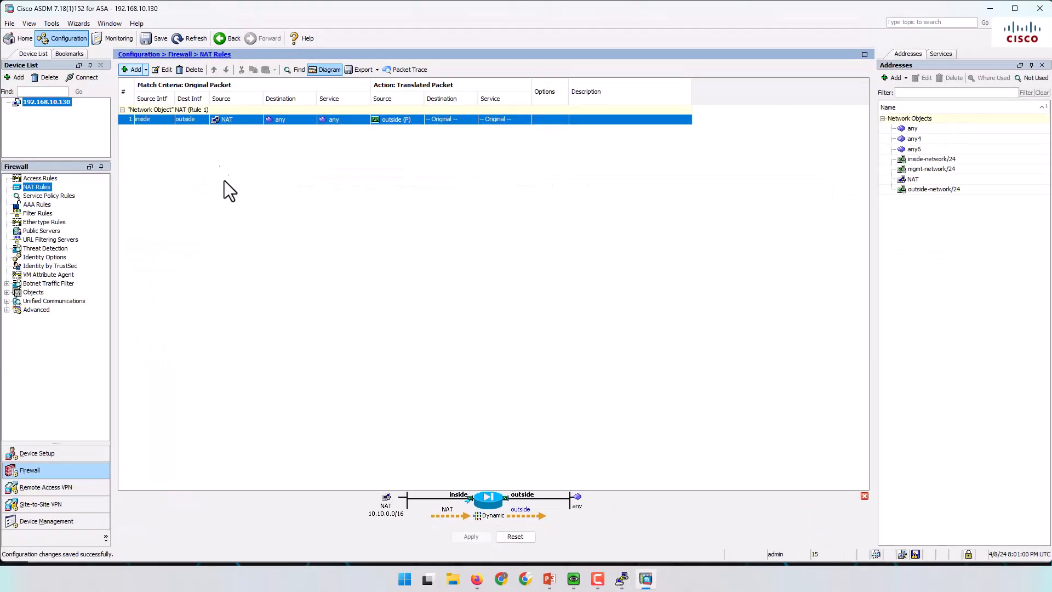
In Monitoring > Logging, enable logging and send the 'logging enable' and 'logging asdm informational' commands.
click(116, 37)
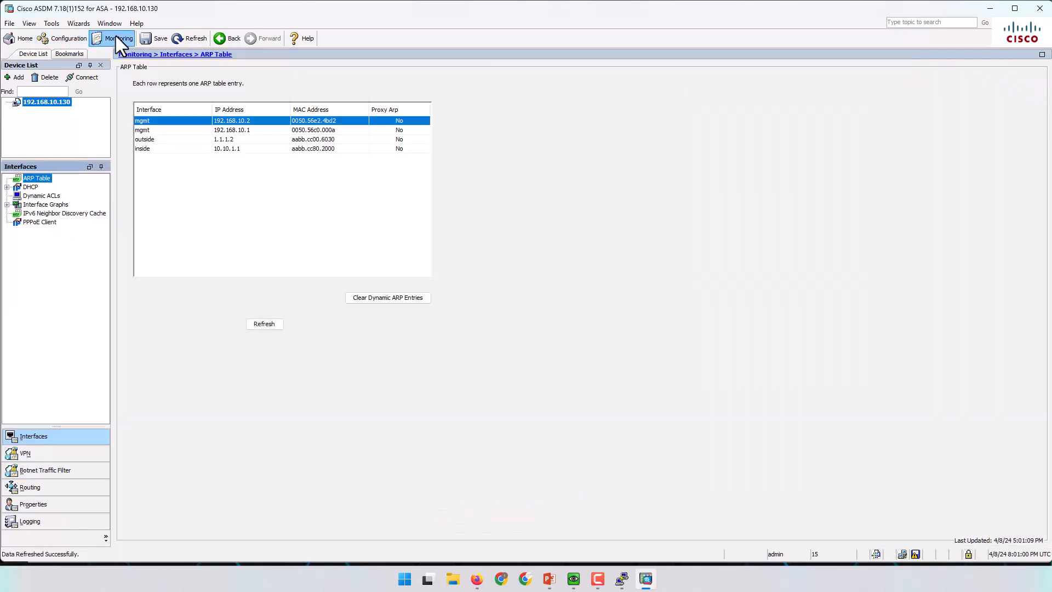
click(55, 521)
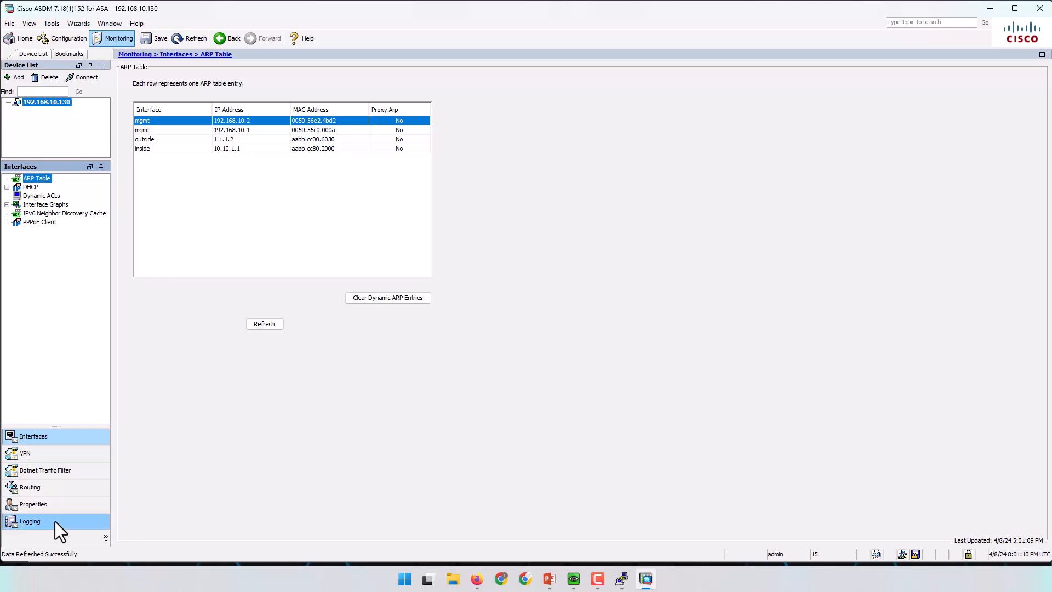
click(268, 159)
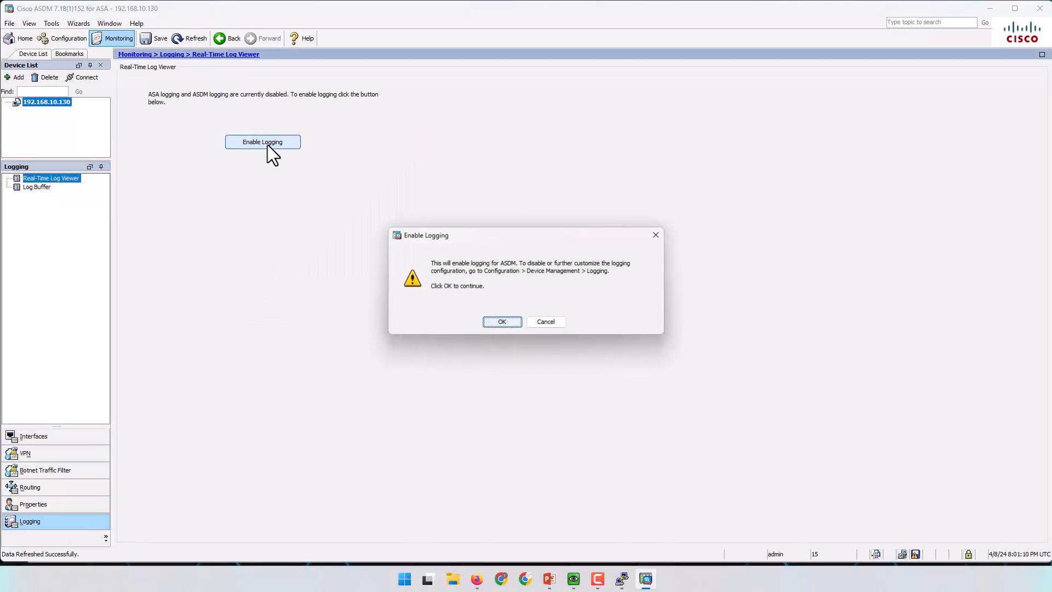
click(500, 324)
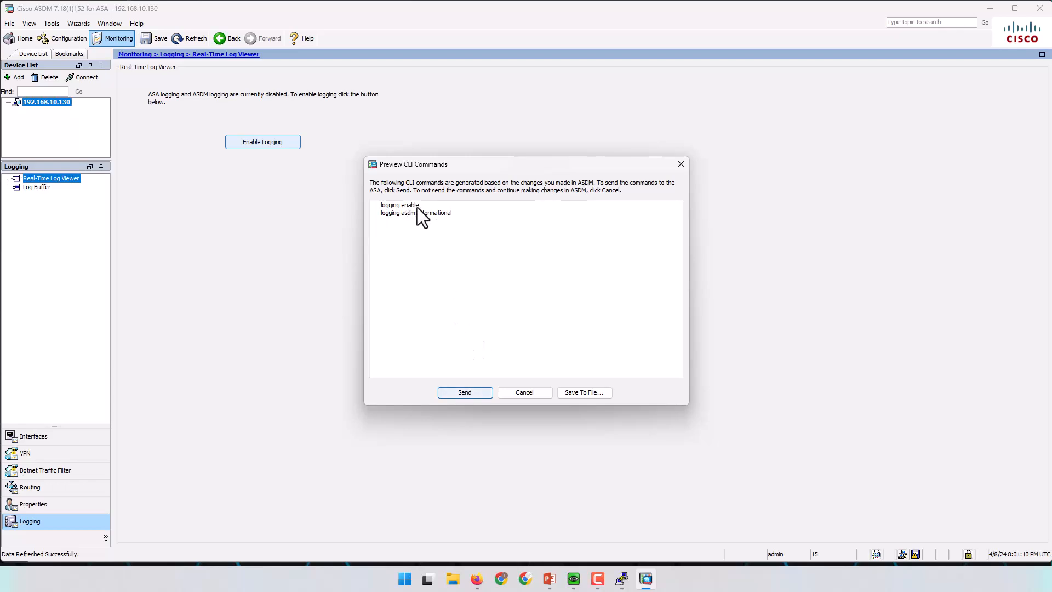
click(470, 391)
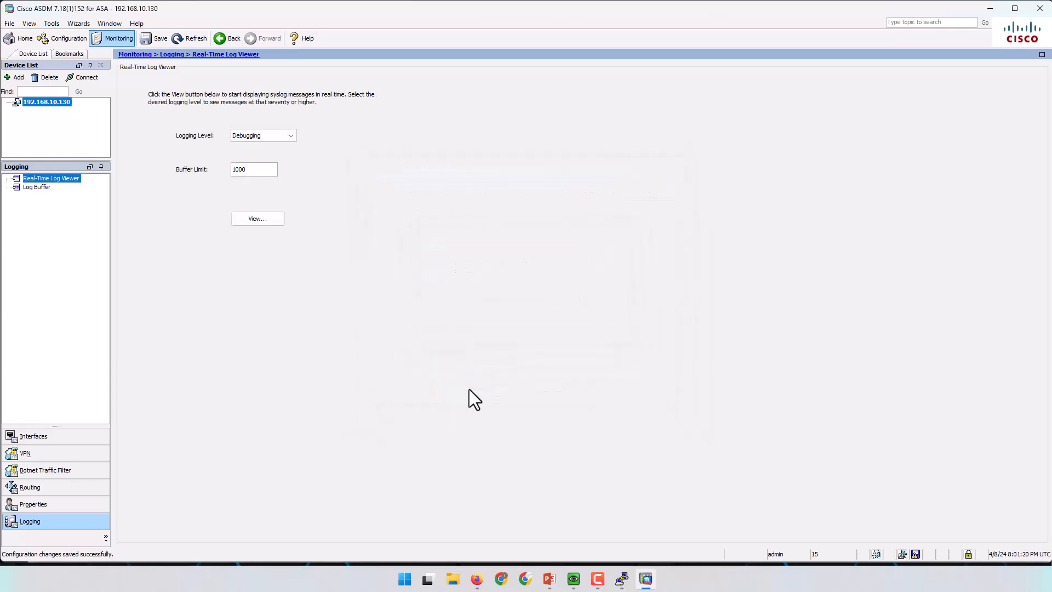
Open the Real-Time Log Viewer and widen its window so full syslog descriptions fit.
click(258, 218)
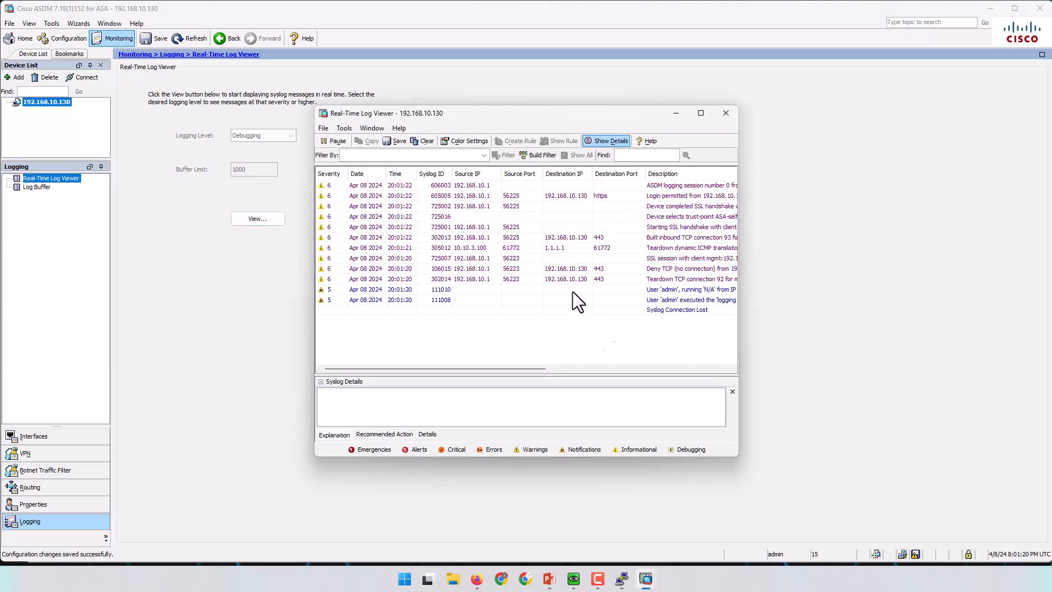
drag(737, 454, 932, 454)
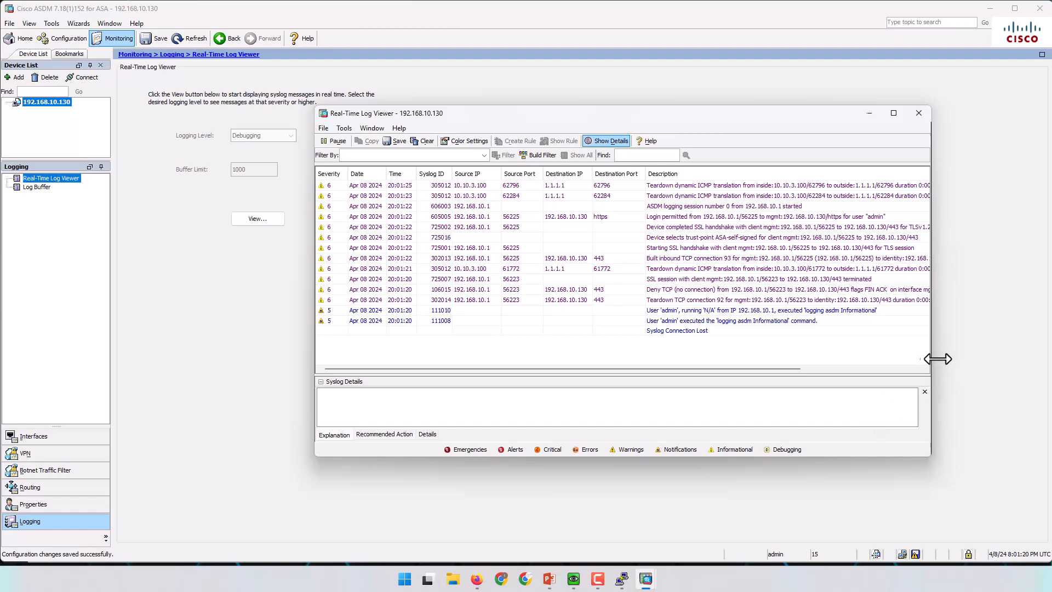
drag(932, 357, 992, 352)
drag(776, 119, 634, 113)
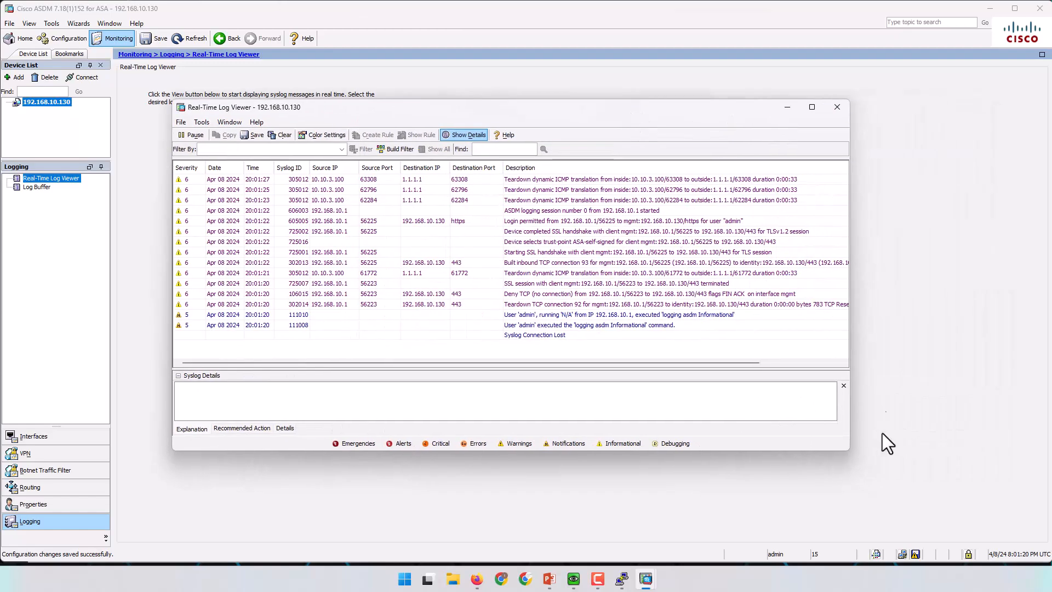
drag(849, 344, 945, 344)
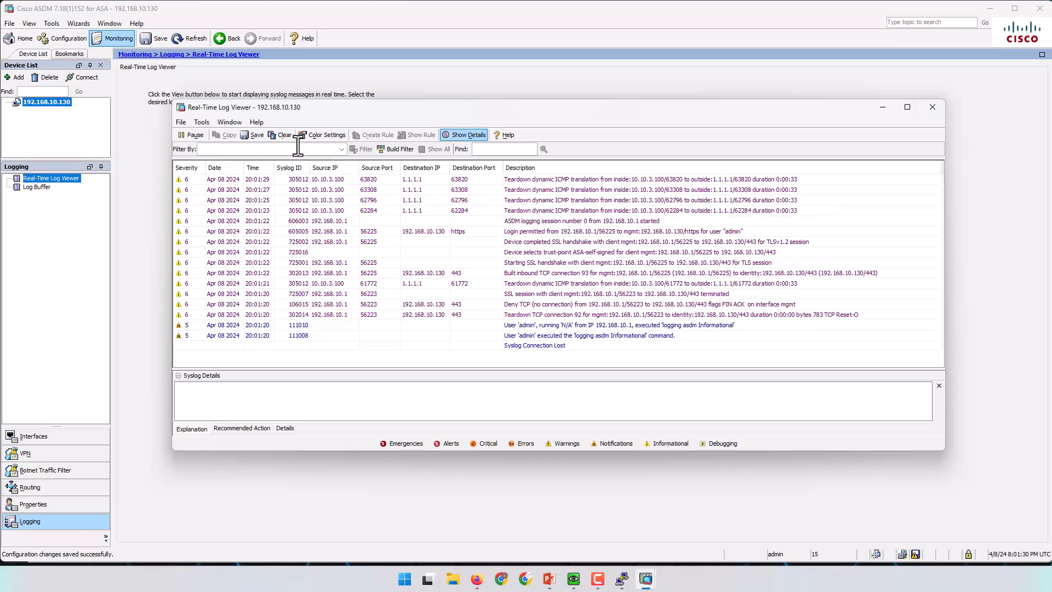
Clear the log viewer and rerun ping 8.8.8.8 from the User-1 host.
click(279, 137)
click(621, 578)
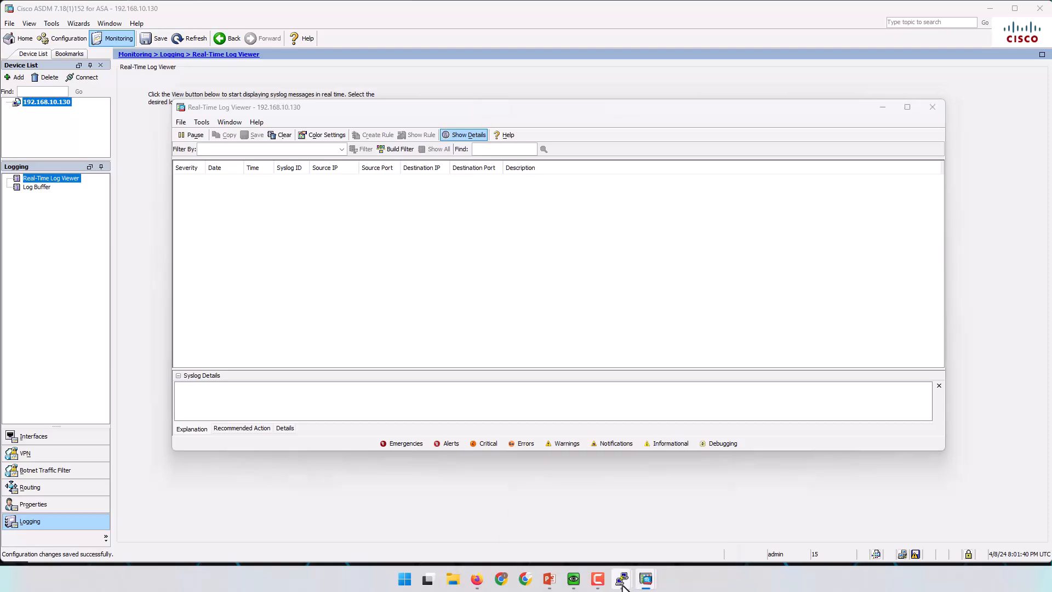
click(632, 528)
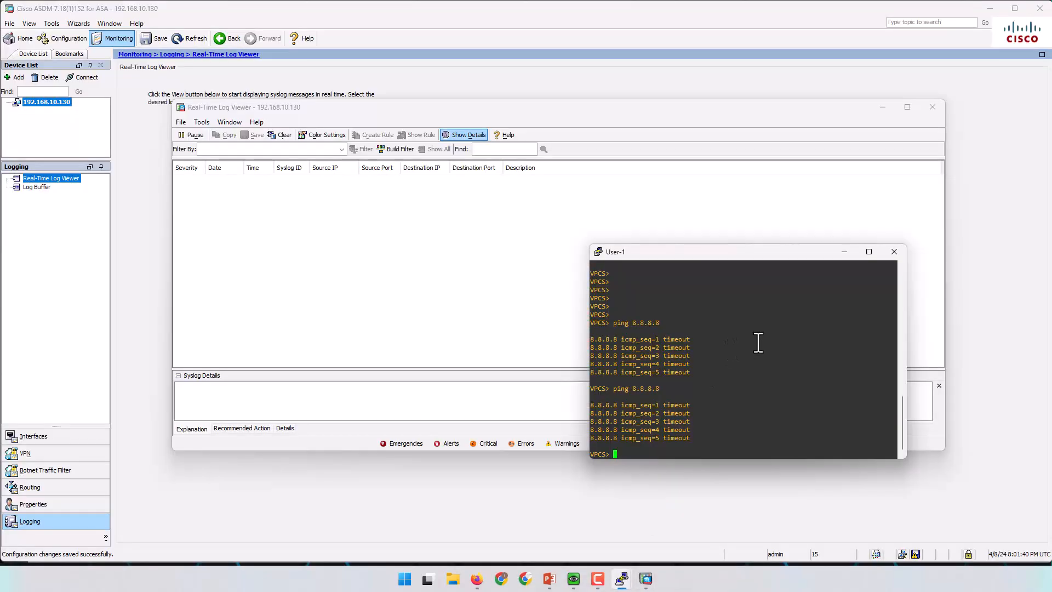
key(Up)
key(Return)
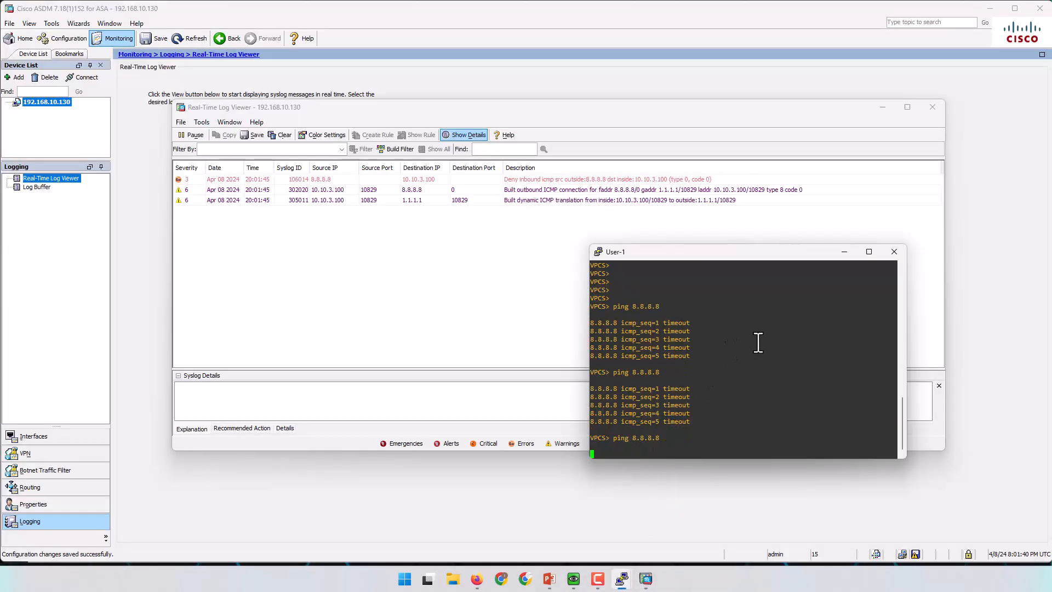
drag(692, 254, 633, 304)
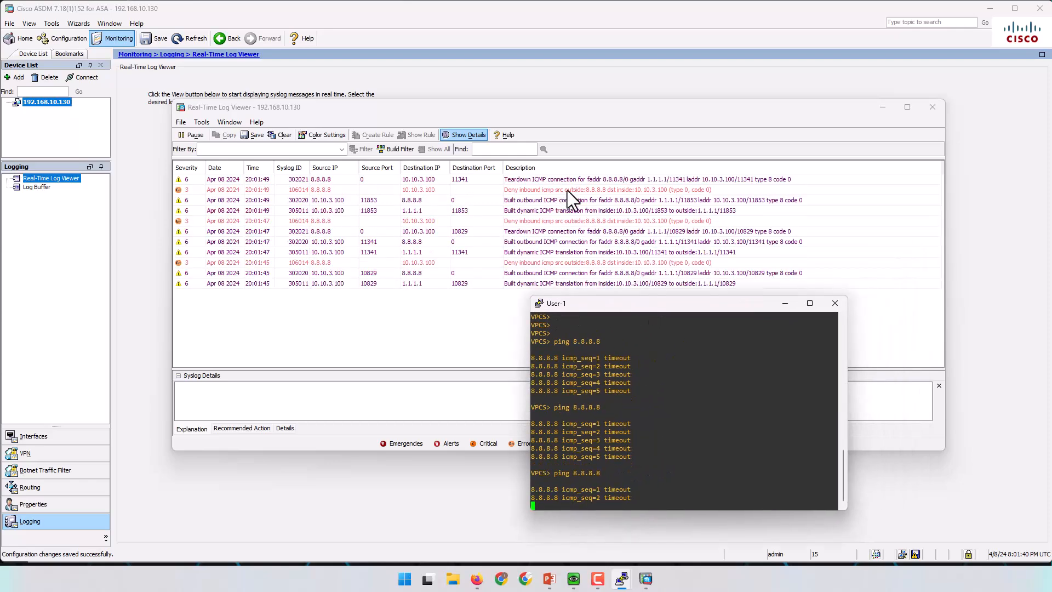
Inspect the Deny and ICMP teardown entries, reading 302021 details that mention inspect icmp.
click(561, 190)
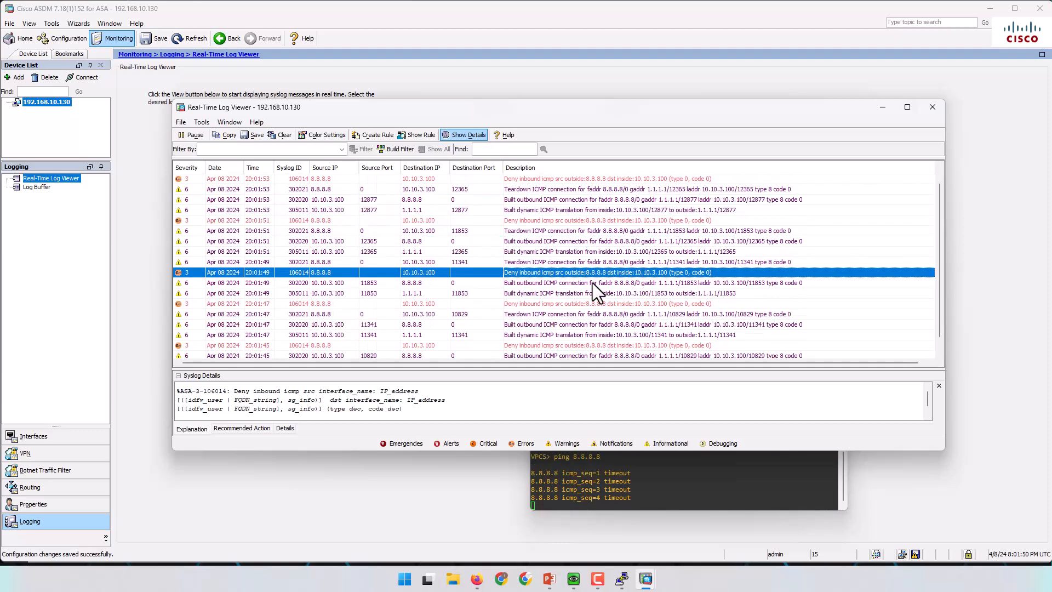
mouse_move(592, 283)
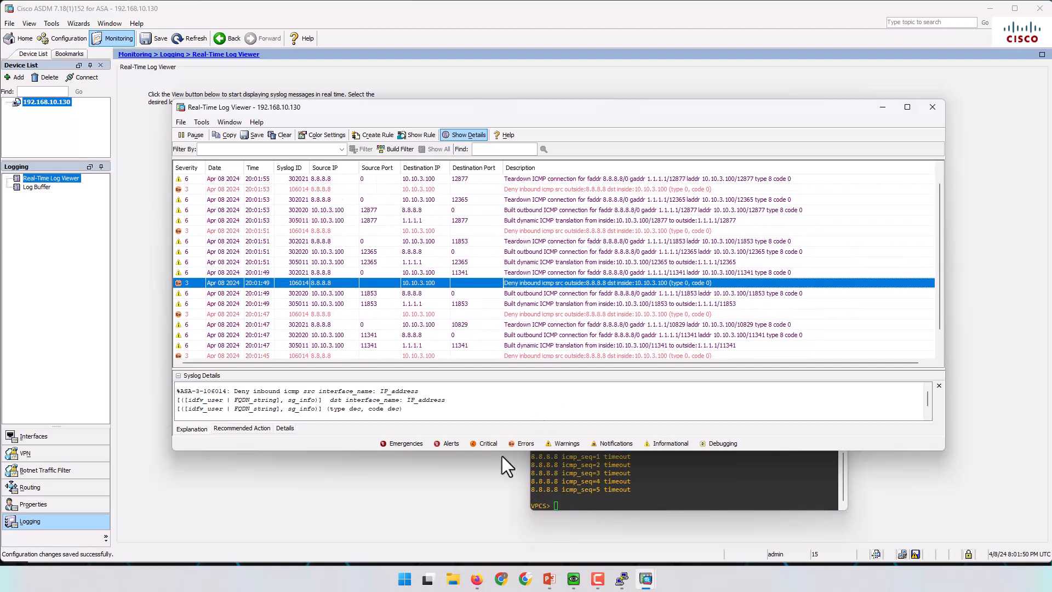
drag(504, 453, 504, 507)
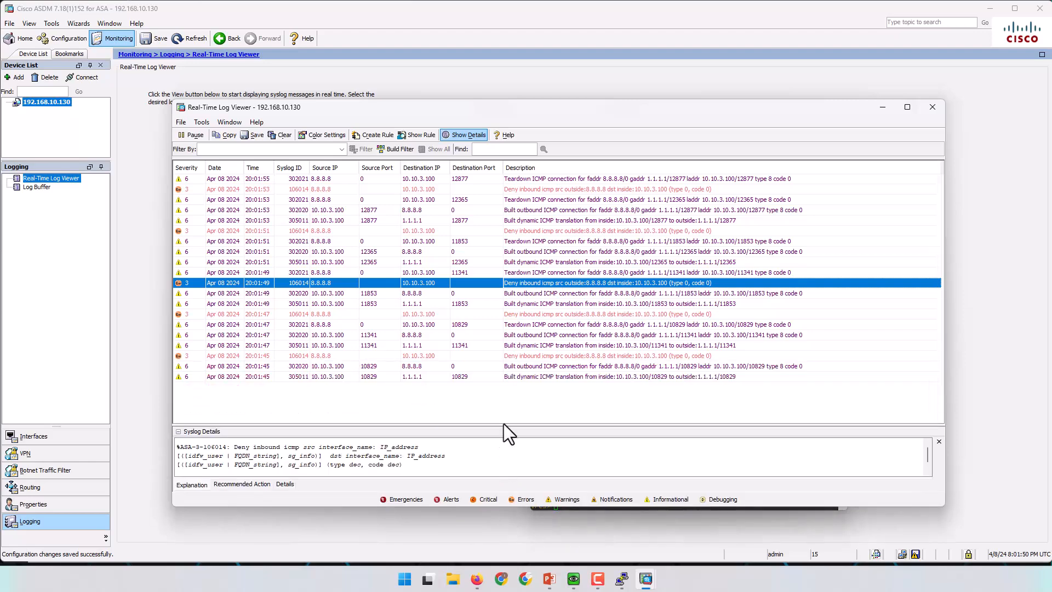
drag(504, 426, 503, 373)
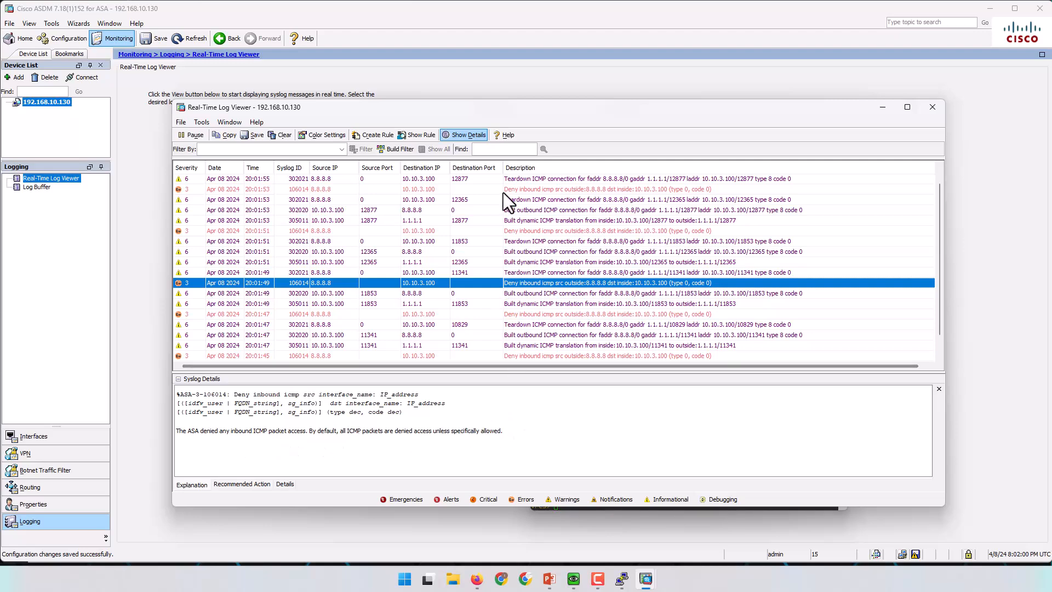
click(537, 180)
click(518, 183)
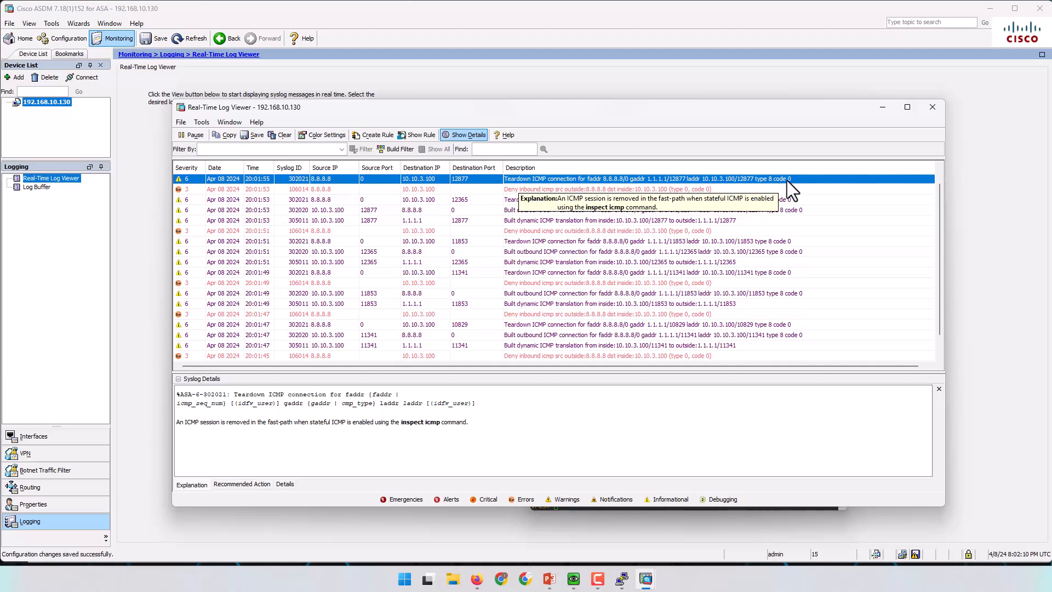
drag(403, 422, 409, 423)
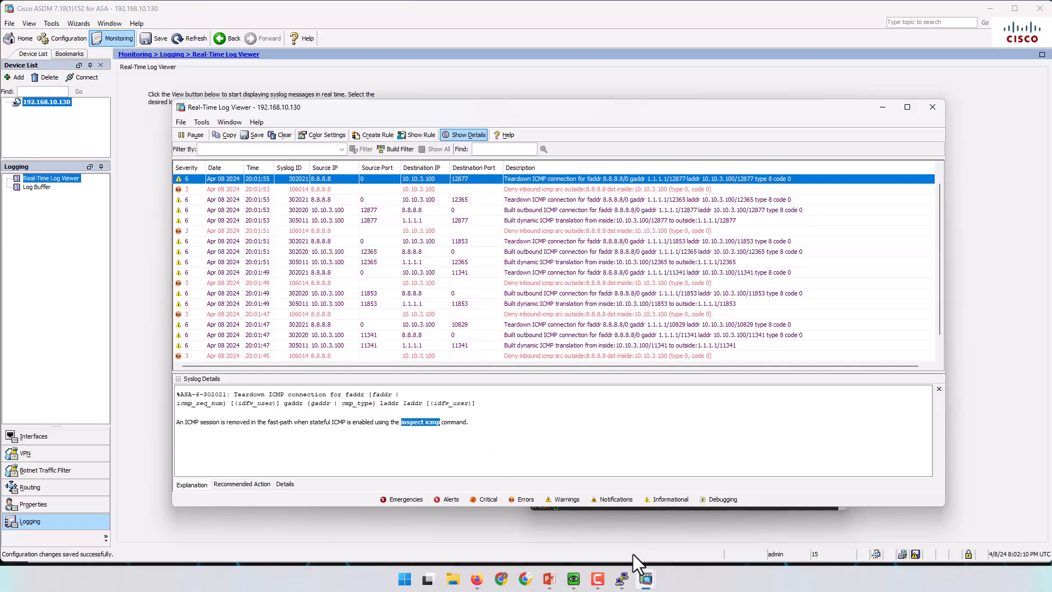
Run 'sh run' on the ASAv and page to the policy-map global_policy class inspection_default lines.
click(622, 579)
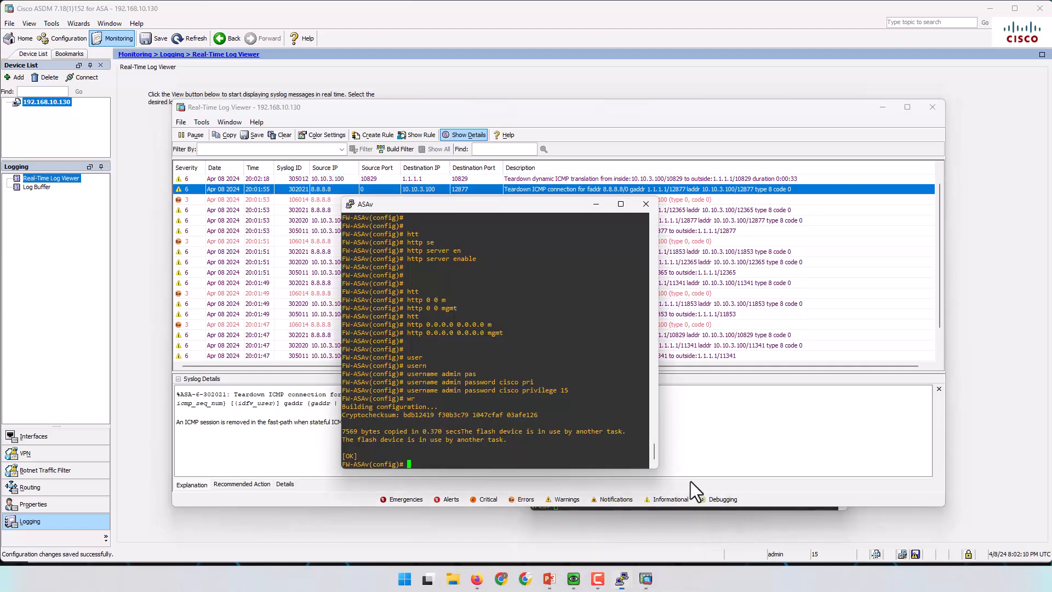
key(Return)
key(Return)
key(Return)
key(Return)
key(Return)
key(Return)
key(Return)
key(Return)
key(Return)
text(sh run)
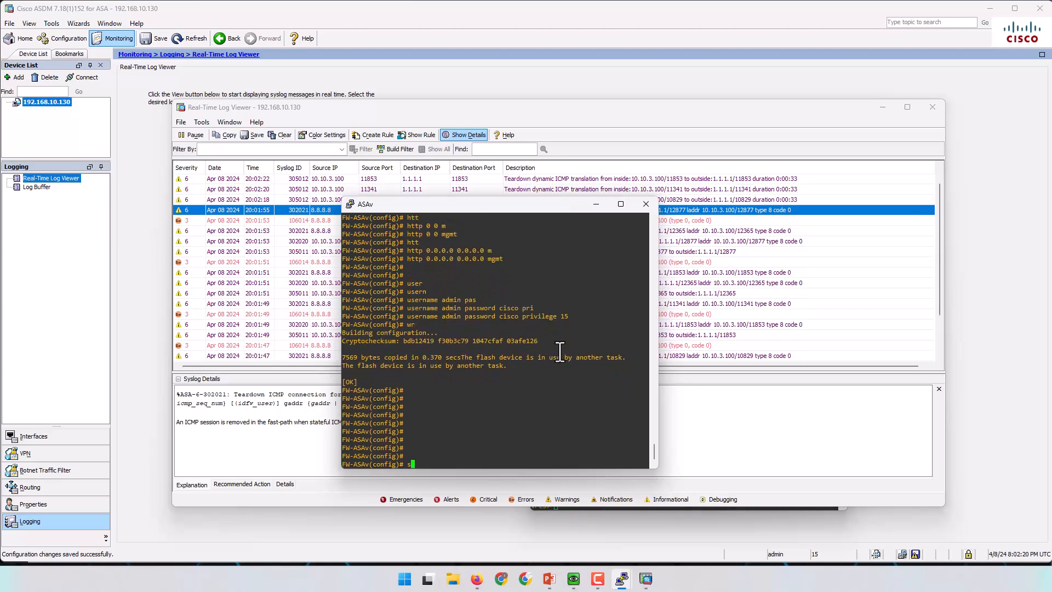
key(Return)
drag(555, 205, 653, 103)
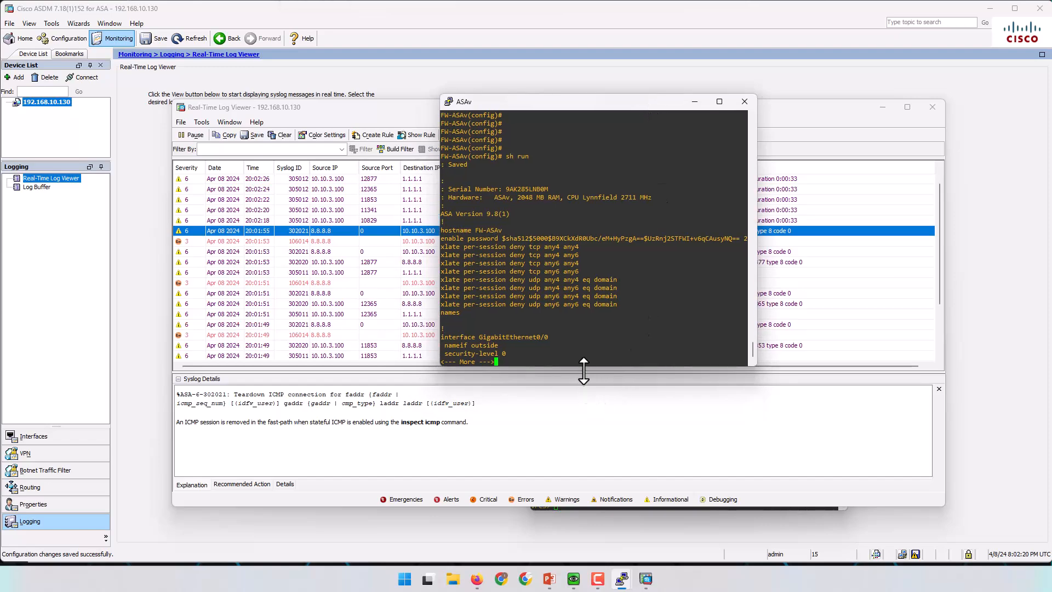
drag(583, 371, 583, 432)
key(space)
key(space)
key(space)
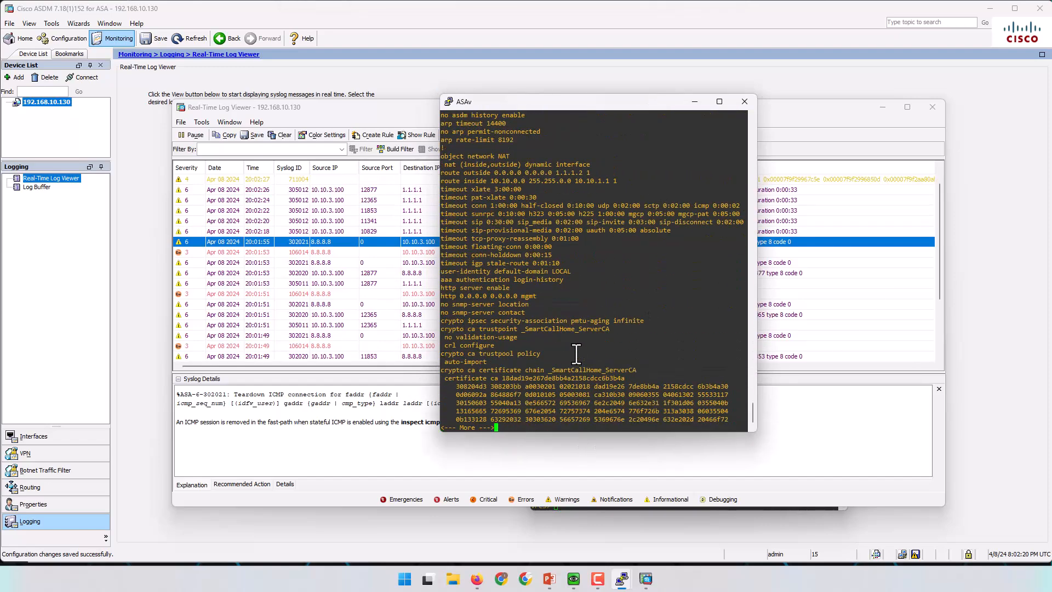
key(space)
key(space)
key(space)
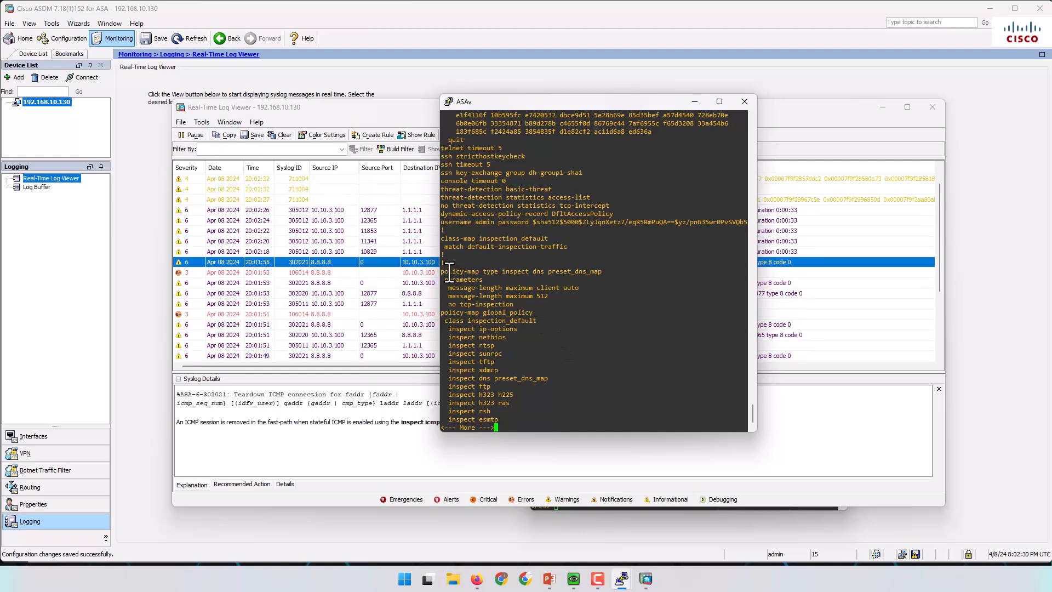
drag(442, 313, 536, 321)
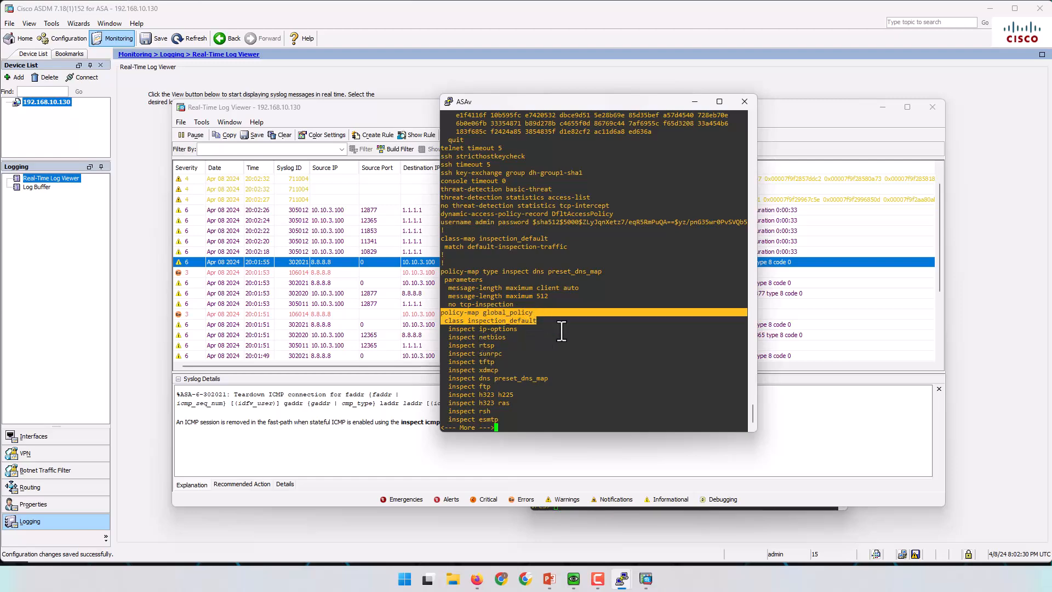
key(space)
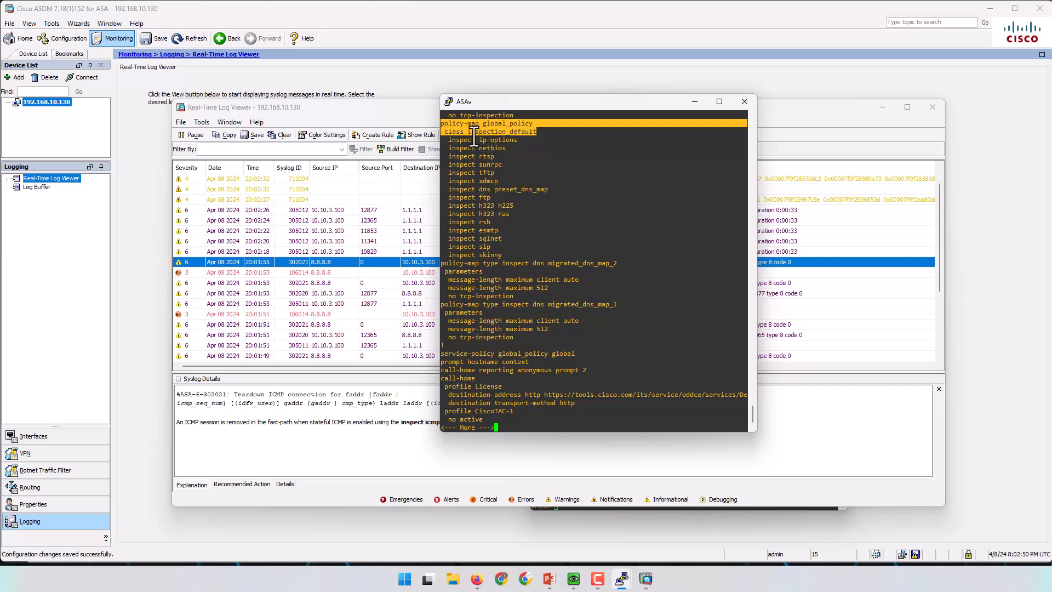
key(q)
Add 'inspect icmp' under class inspection_default of policy-map global_policy on the ASAv.
click(500, 129)
drag(444, 125, 537, 133)
right_click(618, 237)
key(Return)
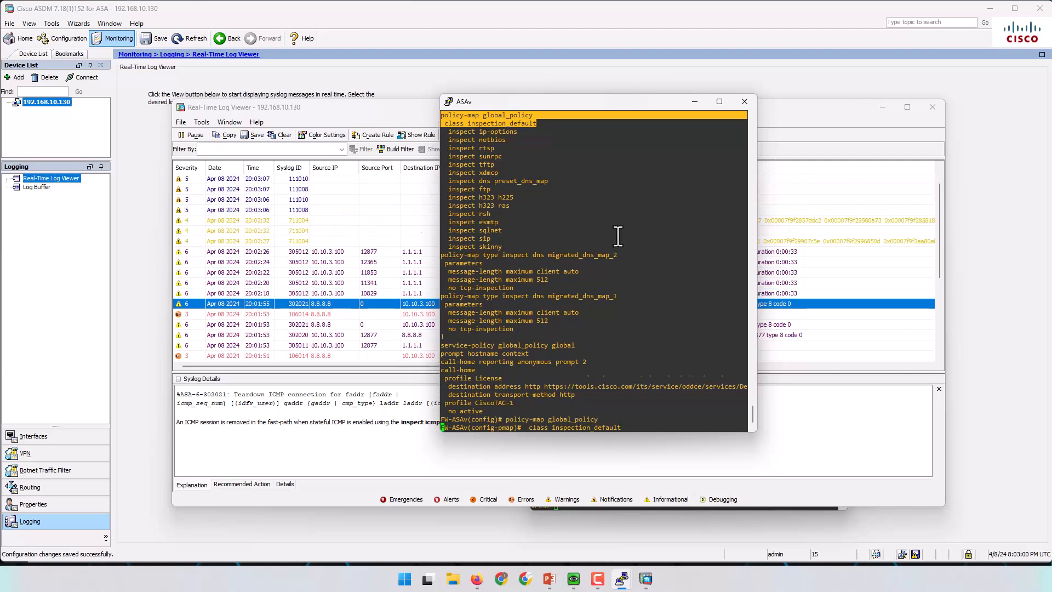
text(ins)
key(Tab)
text(ic)
key(Tab)
key(Return)
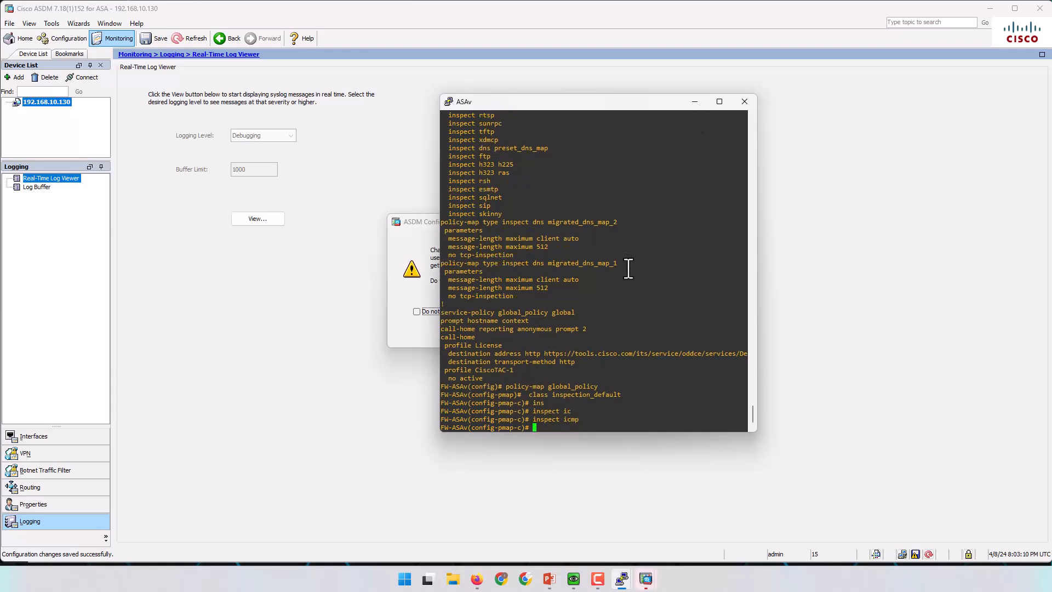
Exit configuration mode and save the running configuration with 'wr'.
key(ctrl+z)
text(wr)
key(Return)
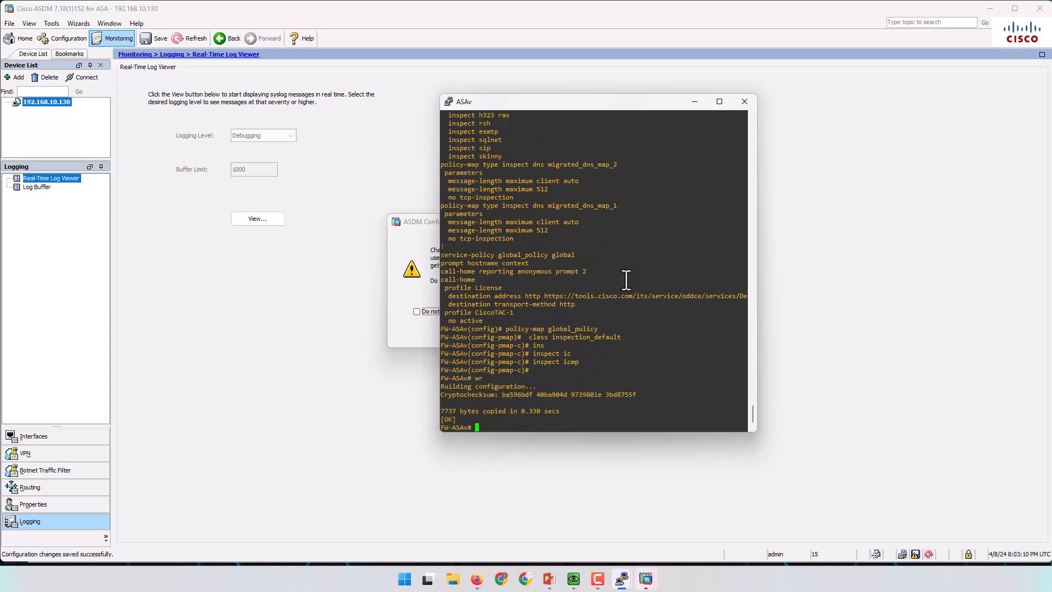
drag(607, 102, 873, 104)
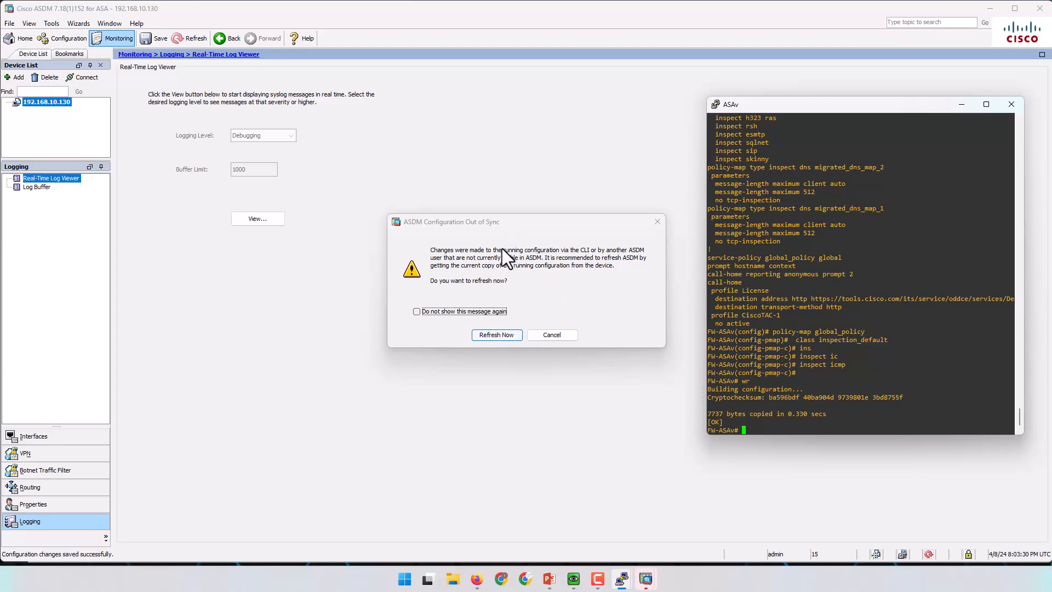
Refresh ASDM from the device, discarding unapplied changes, and reopen a cleared Real-Time Log Viewer.
click(540, 280)
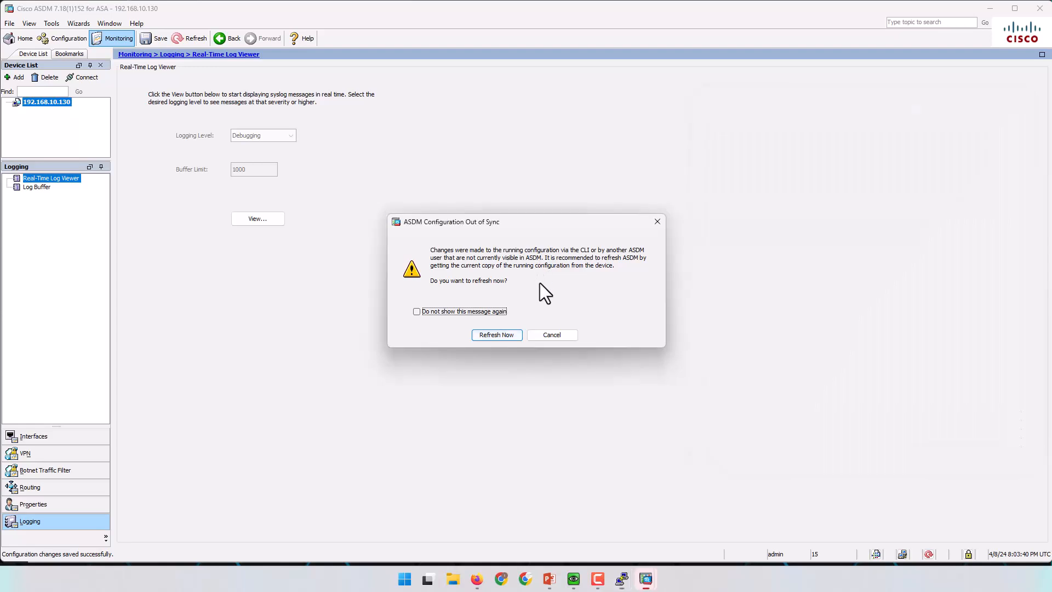
click(495, 336)
click(500, 320)
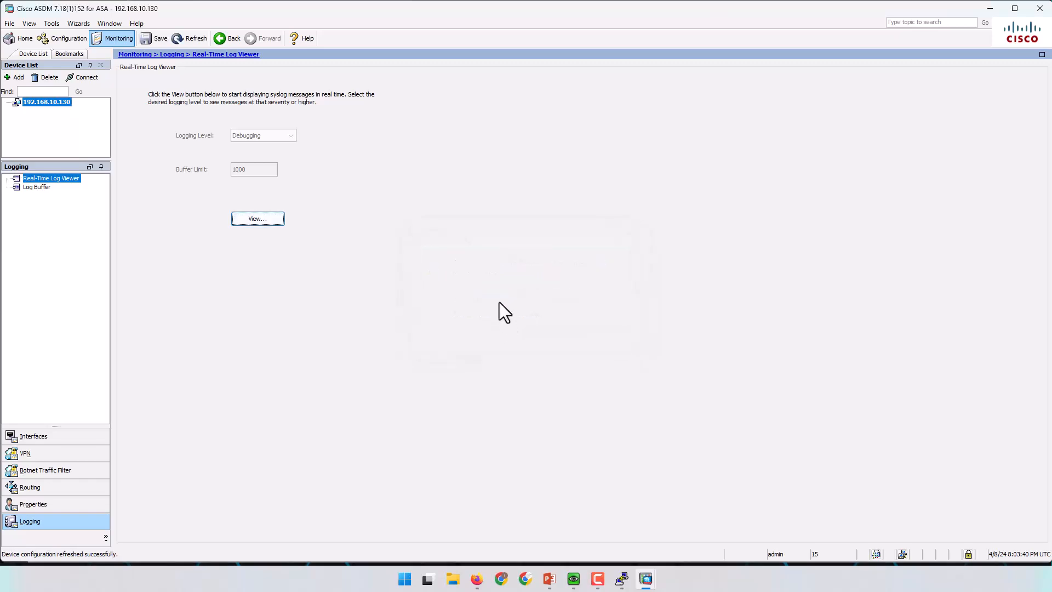
click(263, 220)
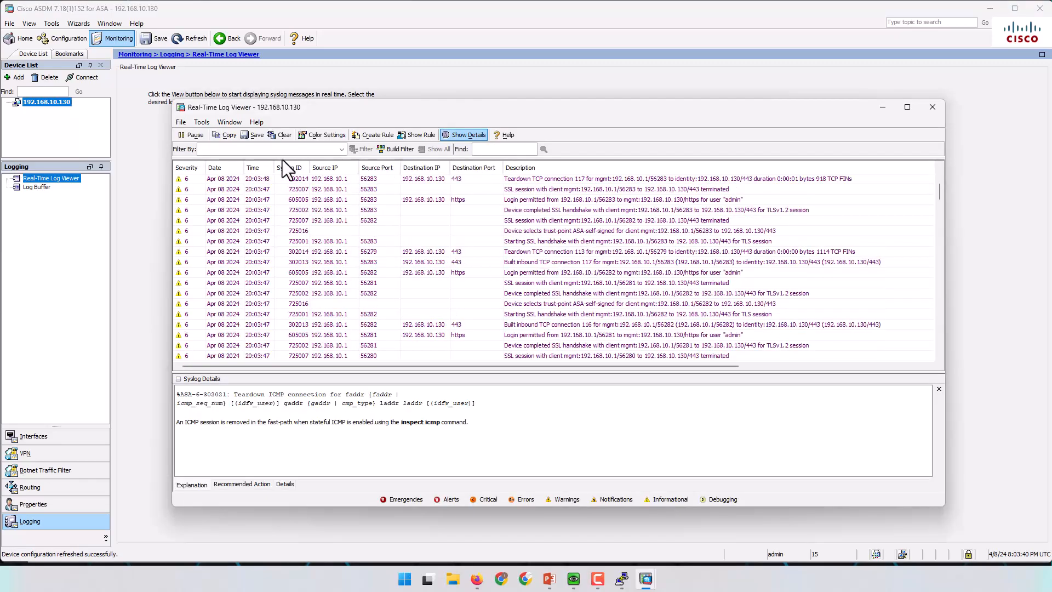
click(282, 135)
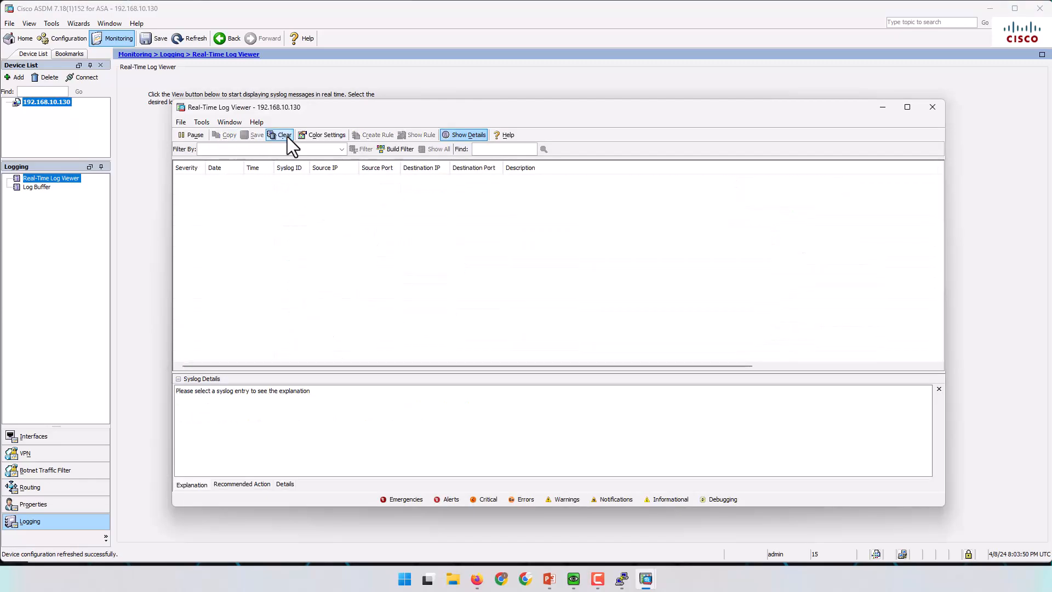
Rerun ping 8.8.8.8 from User-1 and confirm the five successful replies.
click(622, 579)
click(633, 533)
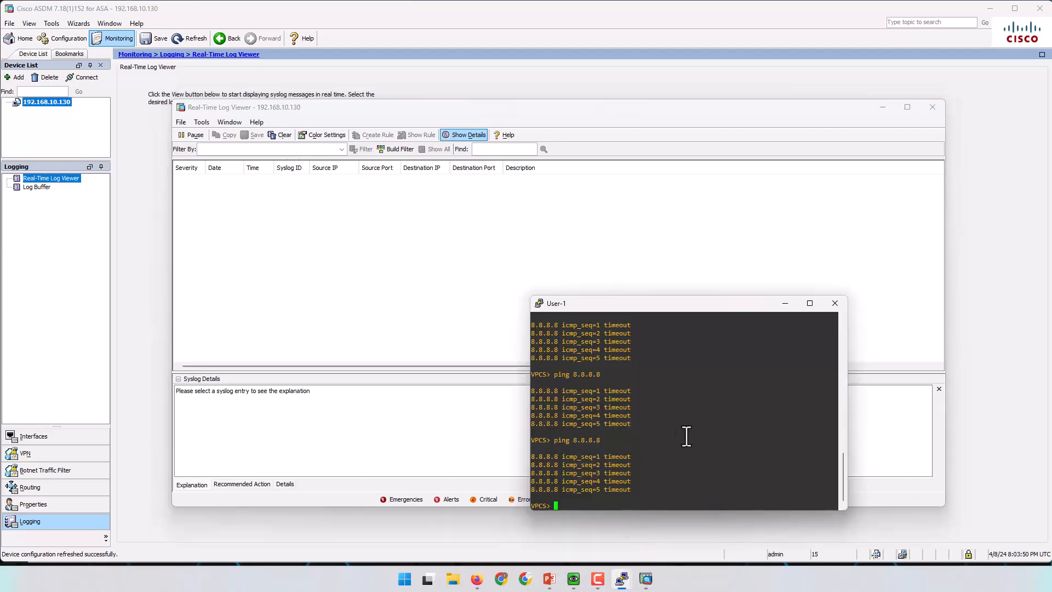
key(Up)
key(Return)
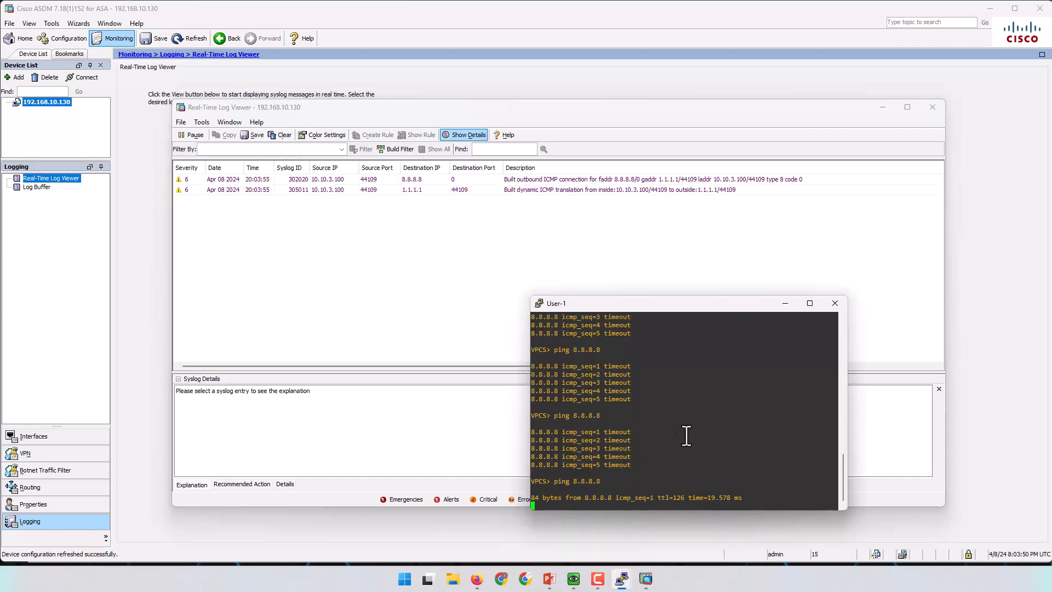
drag(695, 303, 363, 300)
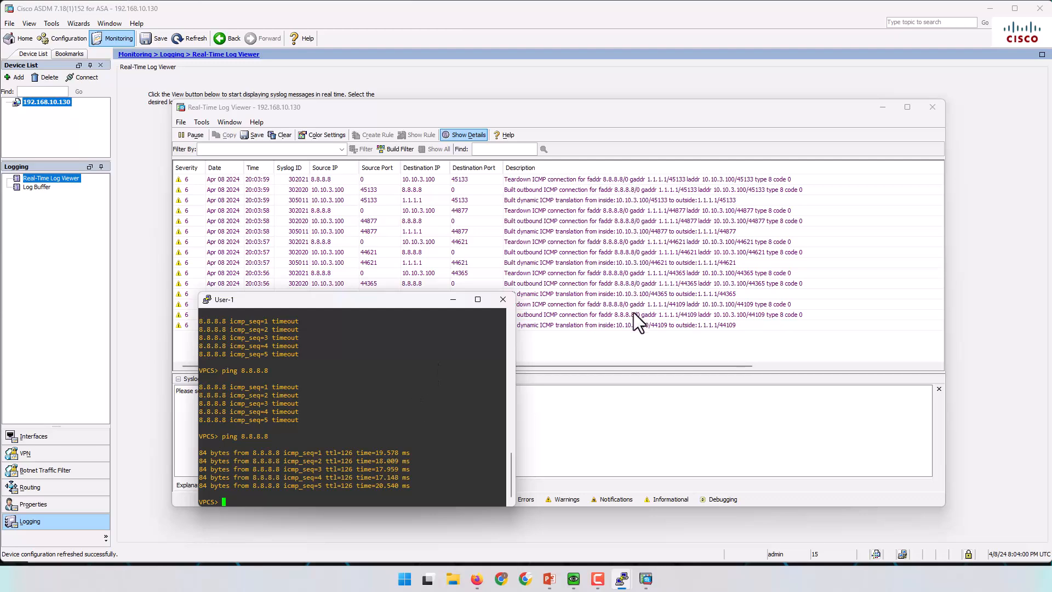
drag(409, 304, 412, 256)
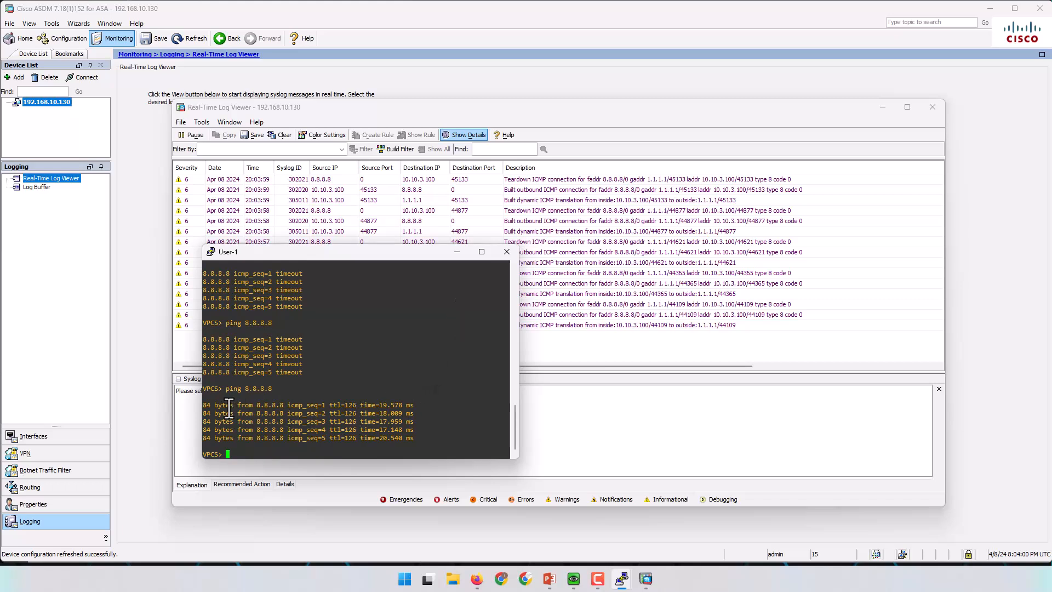
triple_click(209, 408)
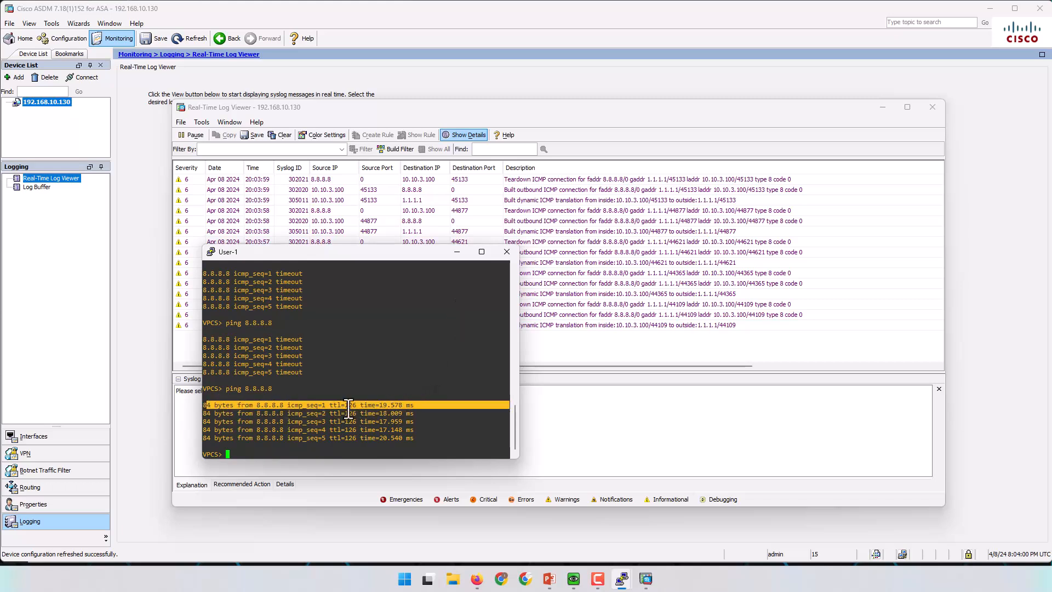
click(477, 579)
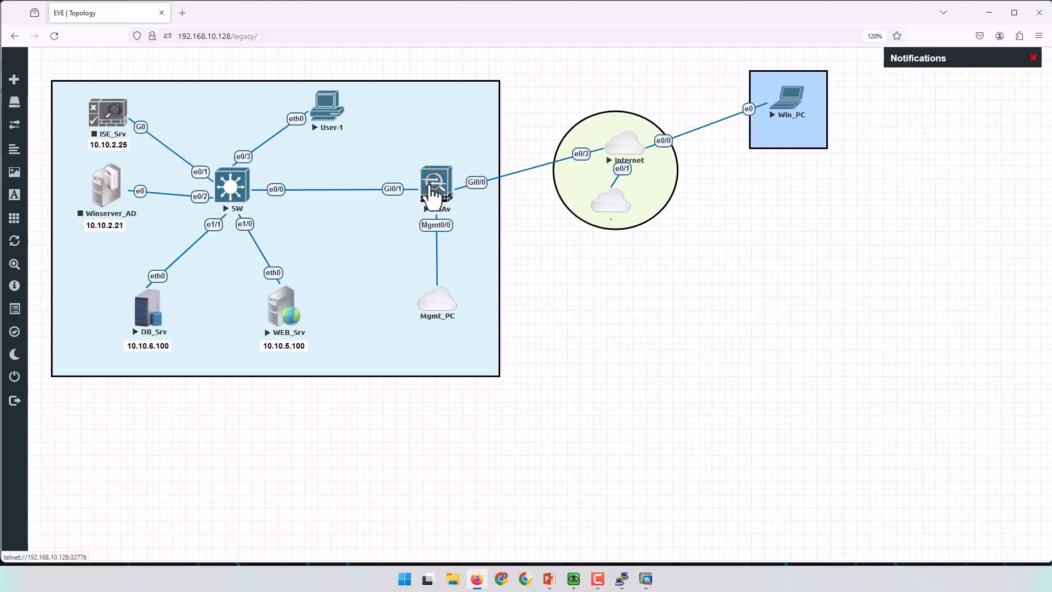
On the WEB_Srv console, set IP 10.10.5.100 255.255.255.0 with gateway 10.10.5.1.
click(280, 309)
drag(59, 23, 755, 260)
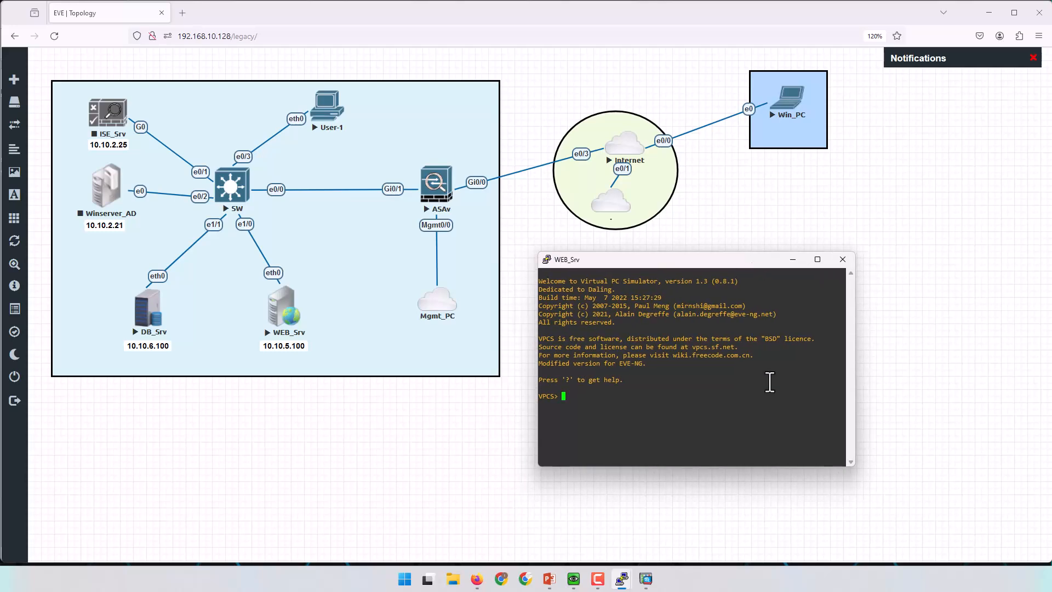
key(Return)
key(Return)
text(ip 10.10.5.100 25)
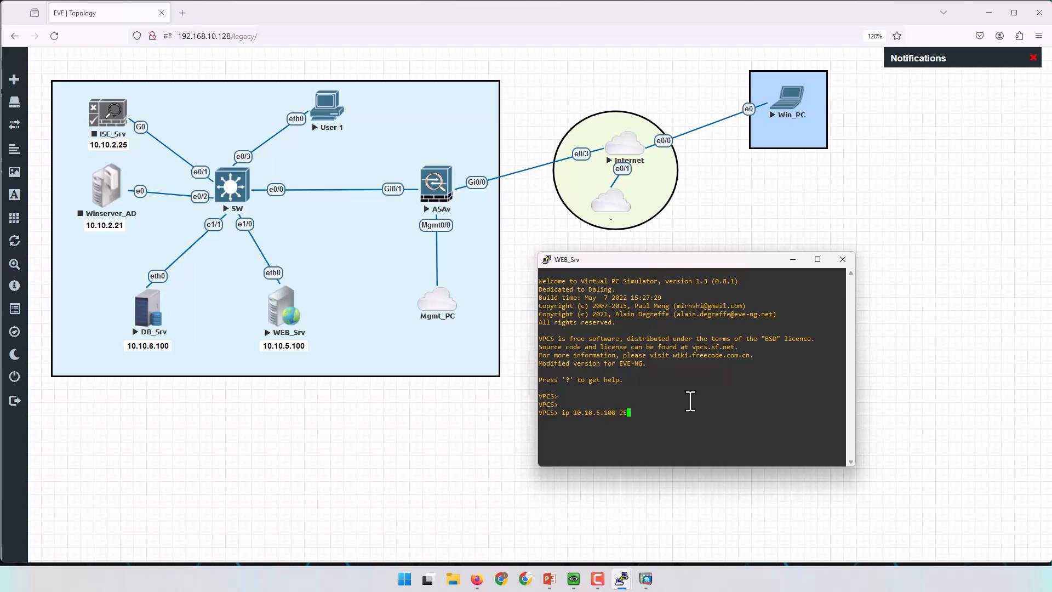
text(5.)
key(BackSpace)
text(5.255.25)
text(5.0 )
text(10.10)
text(.5.1)
key(Return)
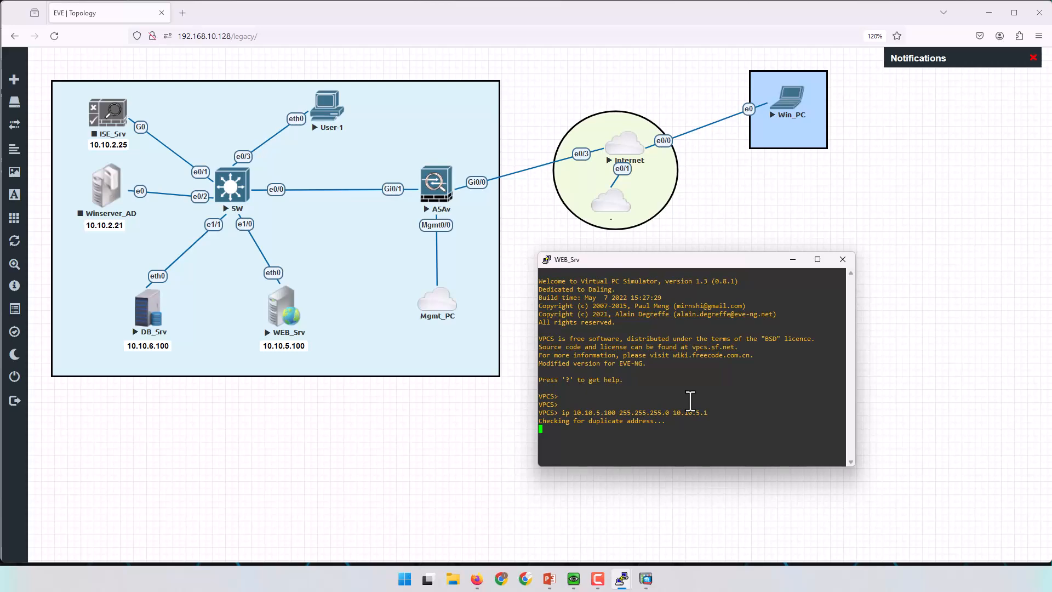
Ping the gateway 10.10.5.1 and then 8.8.8.8 from WEB_Srv.
key(Return)
key(Return)
key(Return)
key(Return)
text(ping )
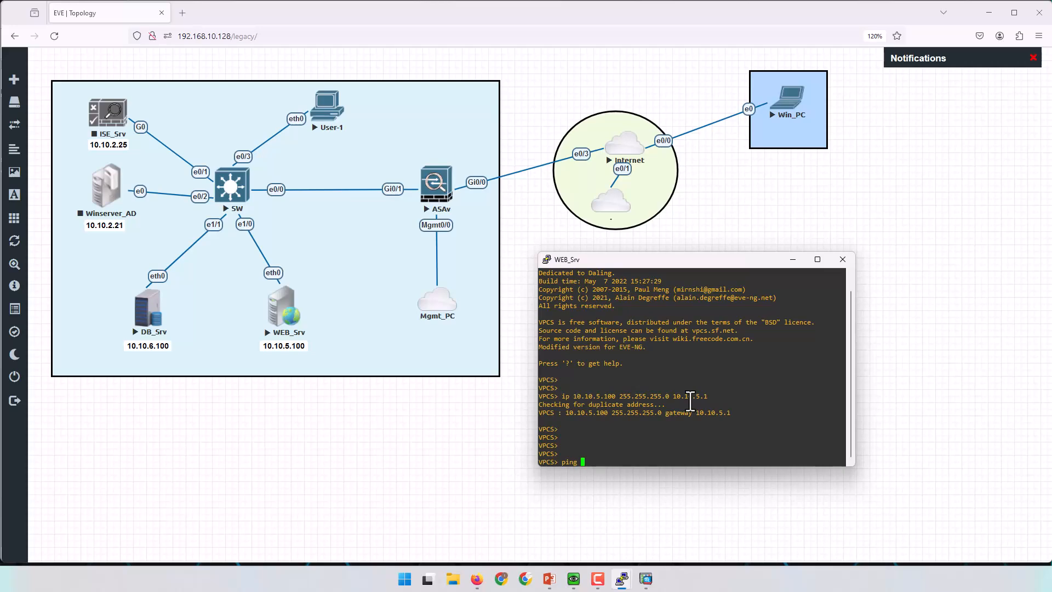
text(10.10.5.1)
key(Return)
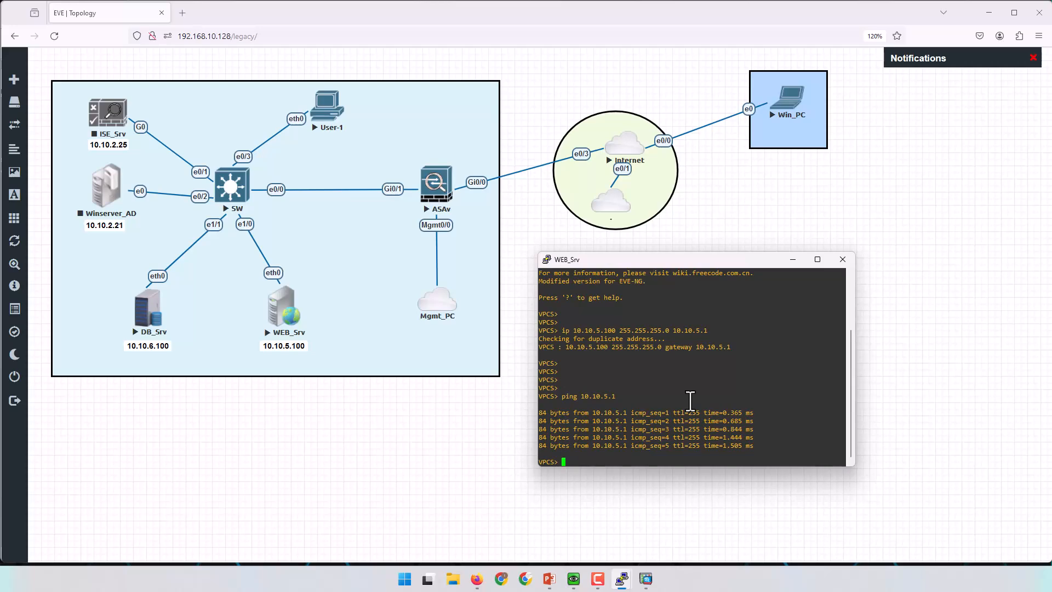
text(ping 8.8.8.8)
key(Return)
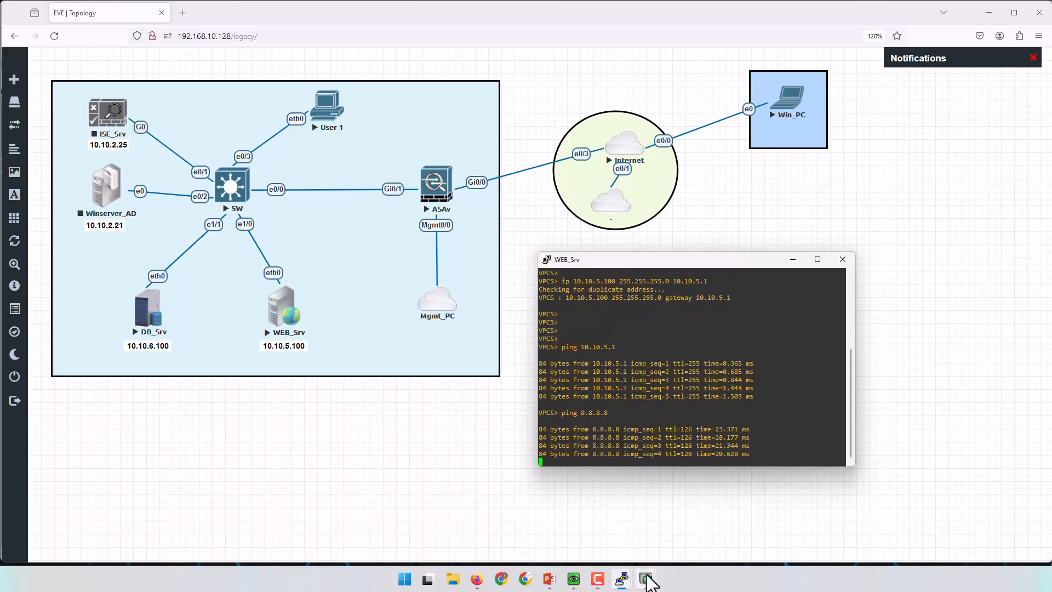
mouse_move(621, 579)
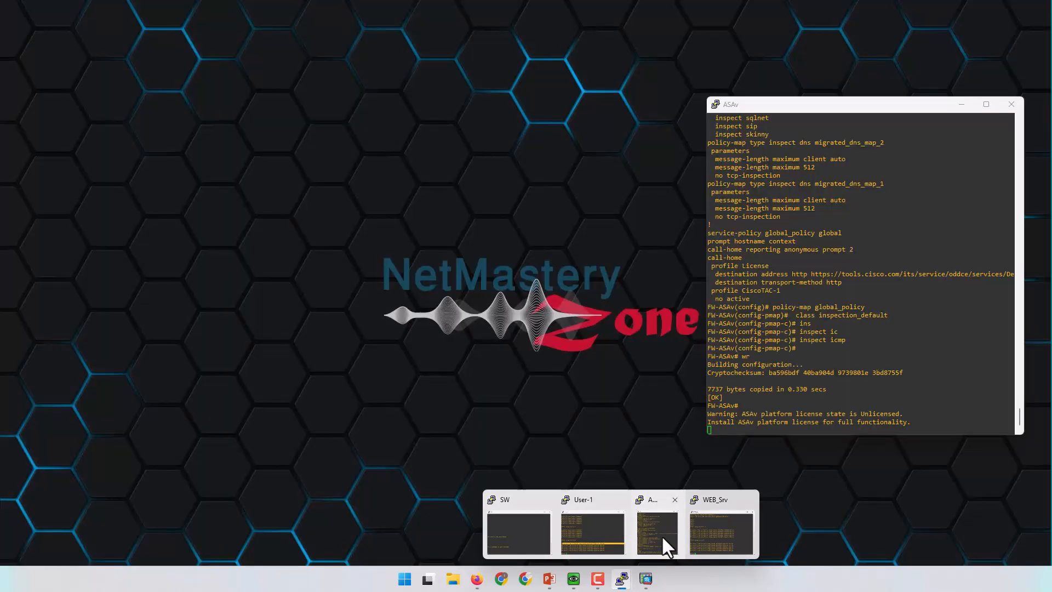
Run 'show xlate' on the ASAv and highlight the outside address 1.1.1.1 in the first entry.
click(662, 535)
key(Return)
key(Return)
key(Return)
key(Return)
key(Return)
key(Return)
key(Return)
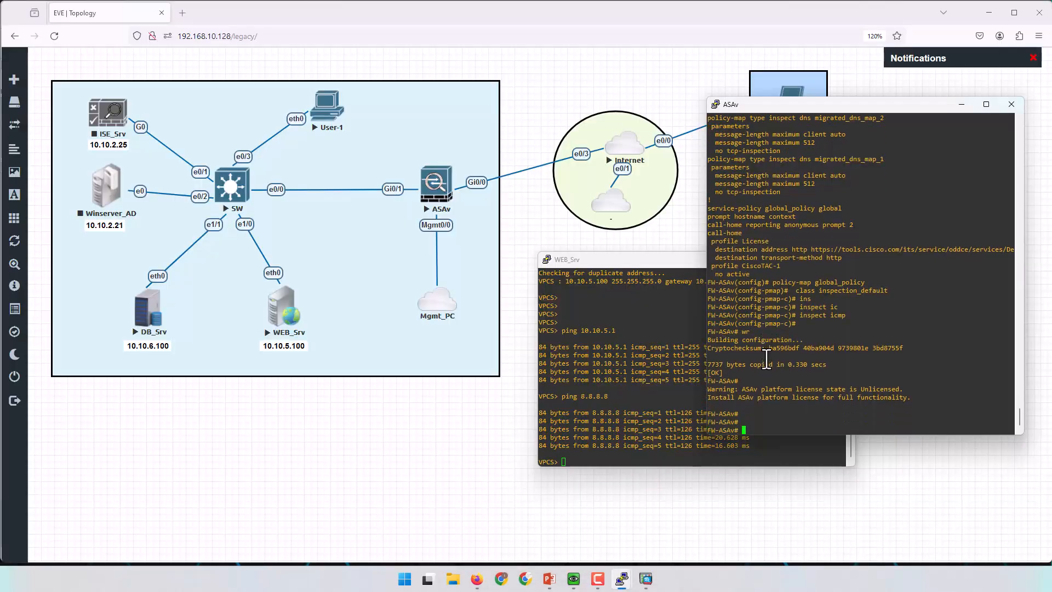
text(sh xlat)
key(Tab)
key(Return)
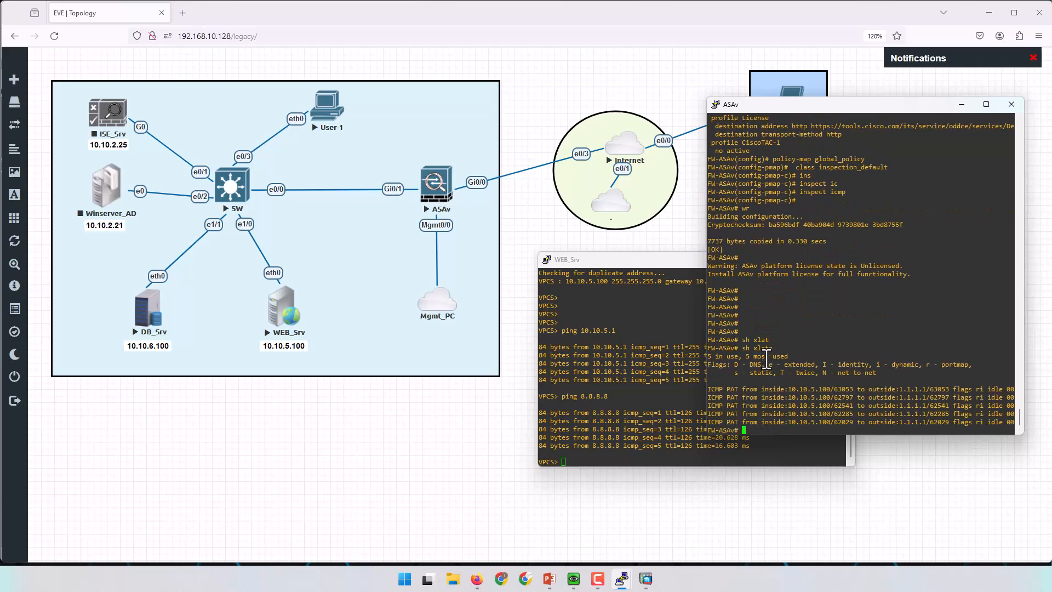
drag(812, 105, 522, 61)
drag(733, 371, 835, 376)
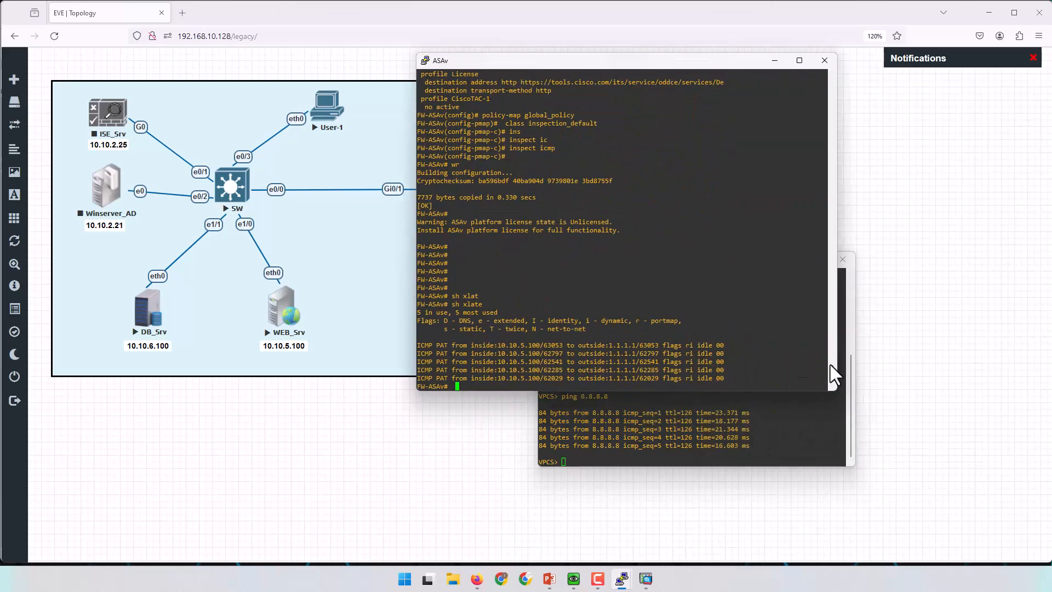
drag(497, 346, 643, 346)
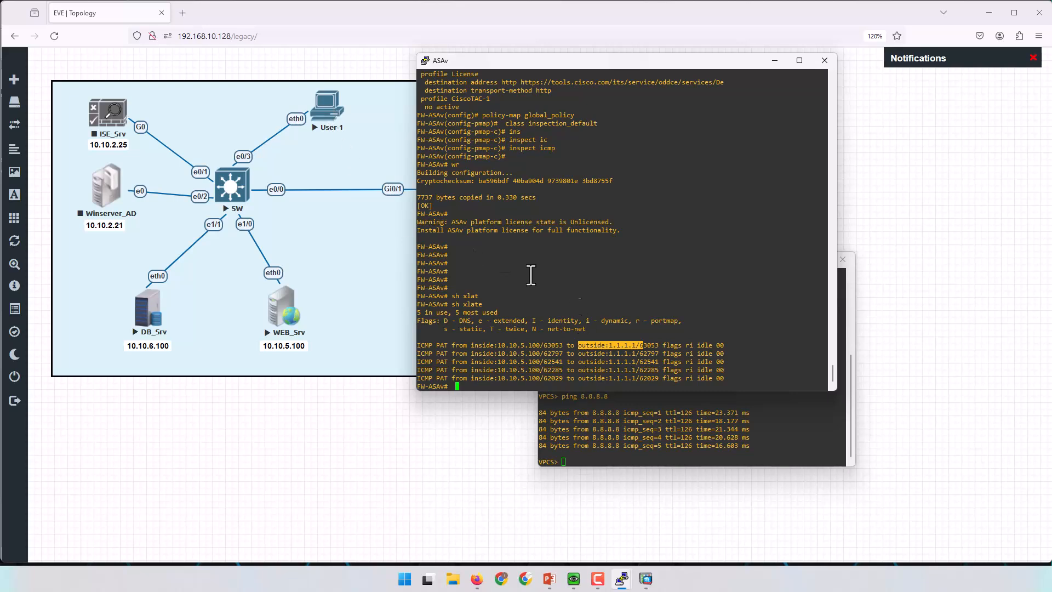
Rerun ping 8.8.8.8 from the User-1 terminal.
mouse_move(626, 579)
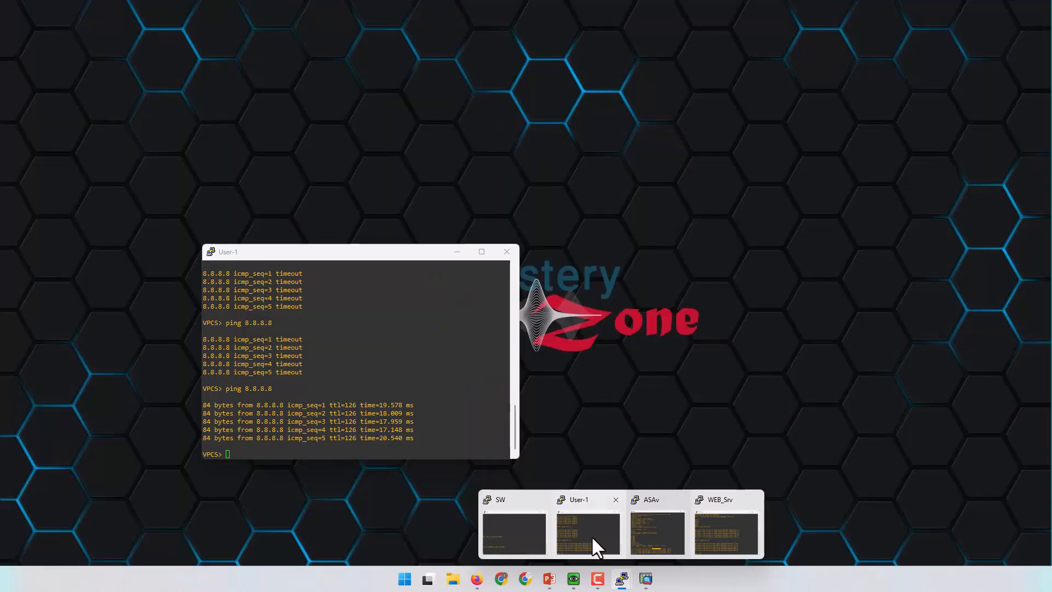
click(590, 534)
key(Up)
key(Return)
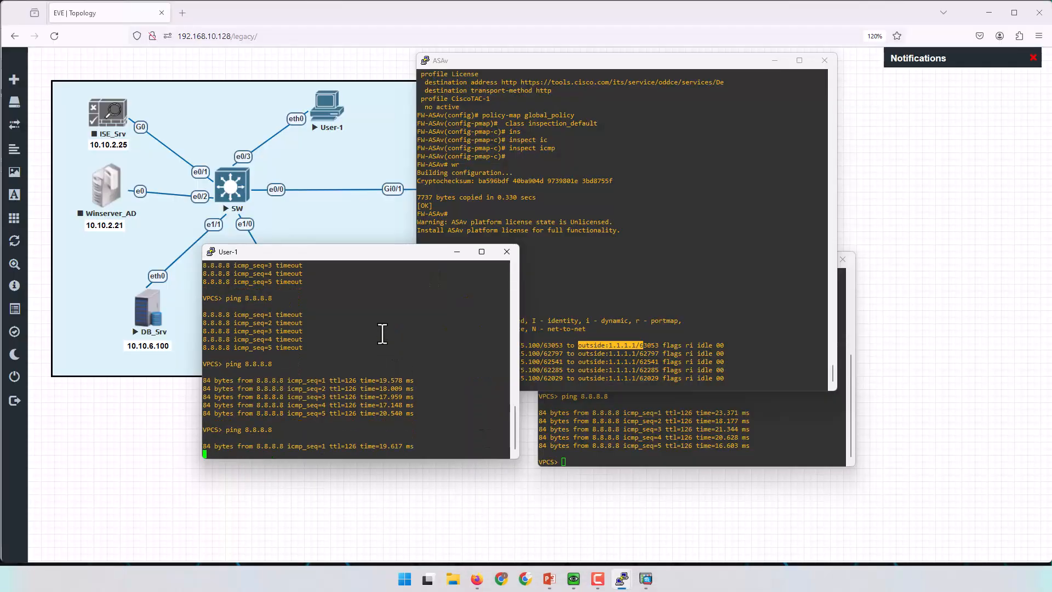
Rerun 'show xlate' on the ASAv and highlight the new 10.10.3.100 ICMP PAT entries.
click(630, 283)
key(Up)
key(Return)
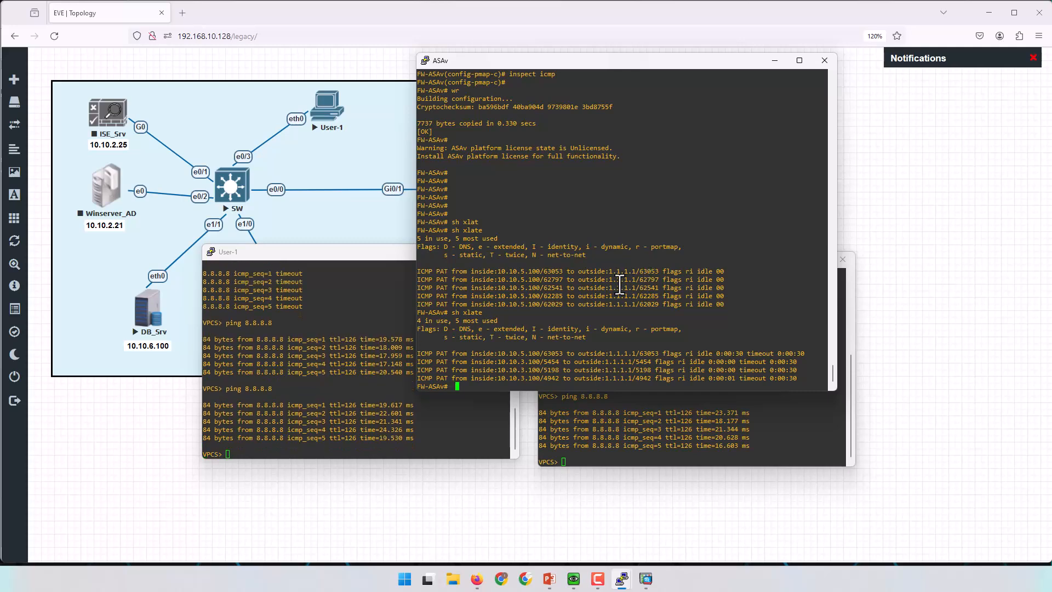
key(Up)
key(Return)
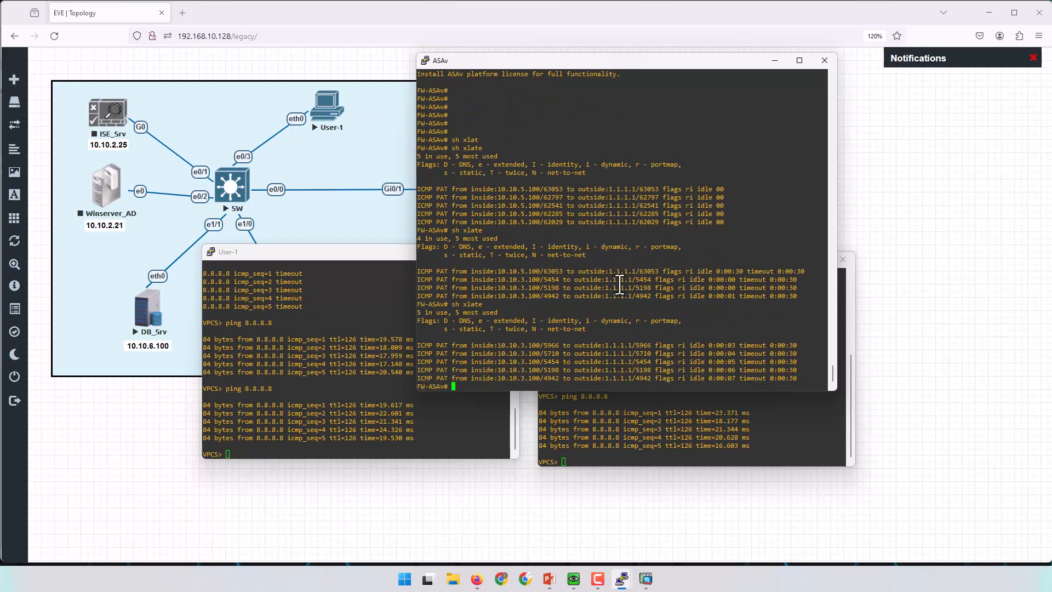
drag(513, 345, 538, 349)
drag(513, 280, 540, 280)
click(387, 21)
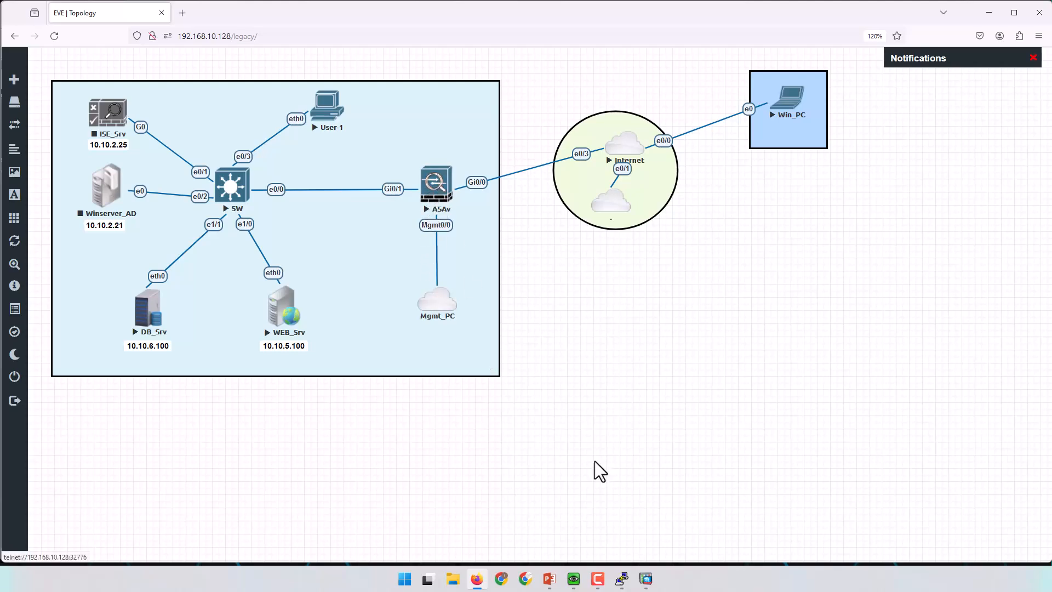
Show the ASDM ARP Table monitoring page and select the inside interface entry.
mouse_move(646, 577)
click(625, 552)
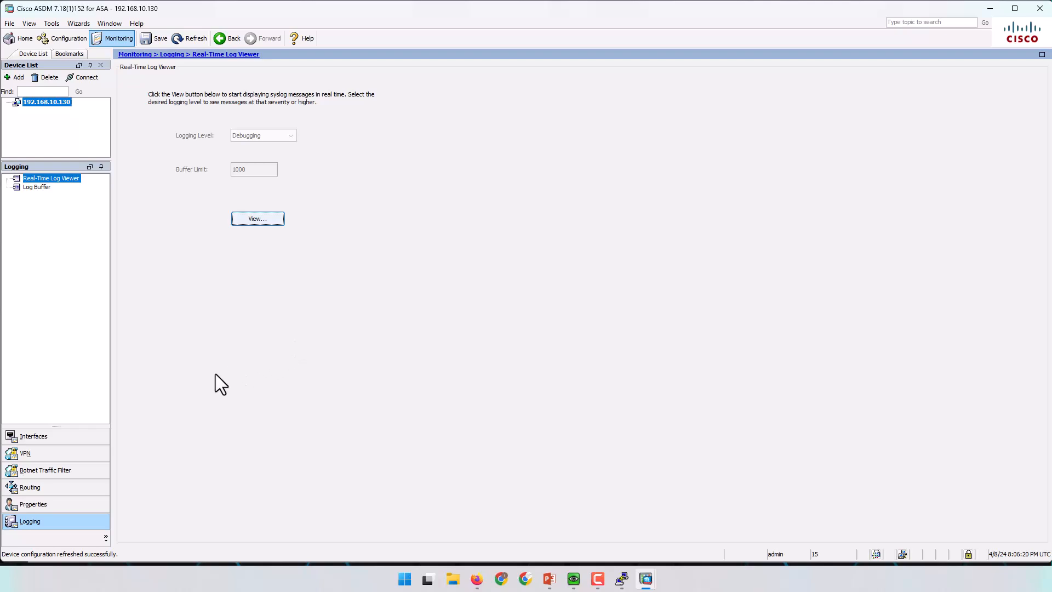
click(52, 440)
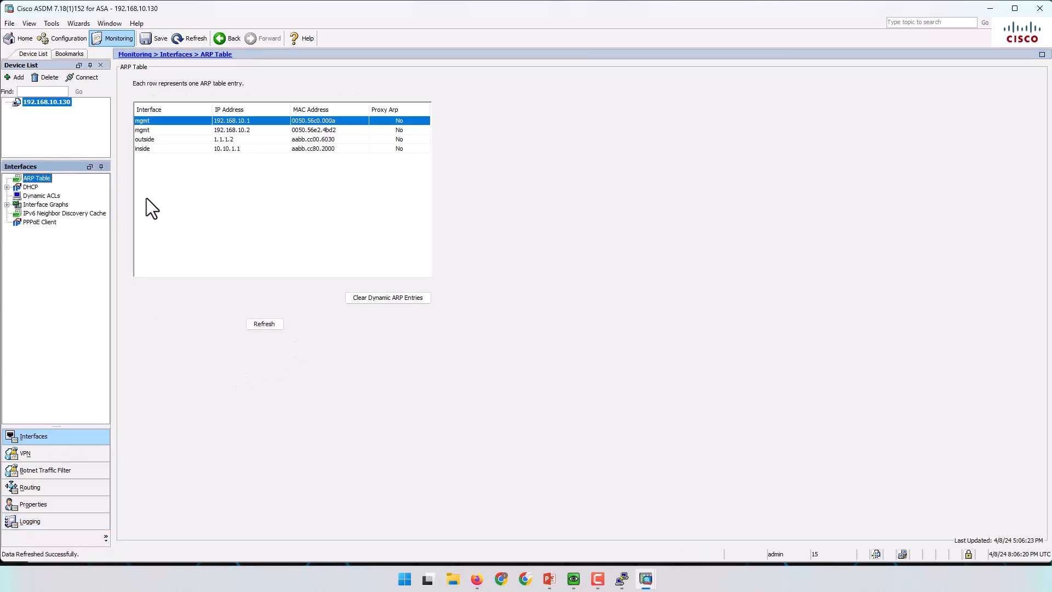
click(161, 131)
click(160, 141)
click(161, 146)
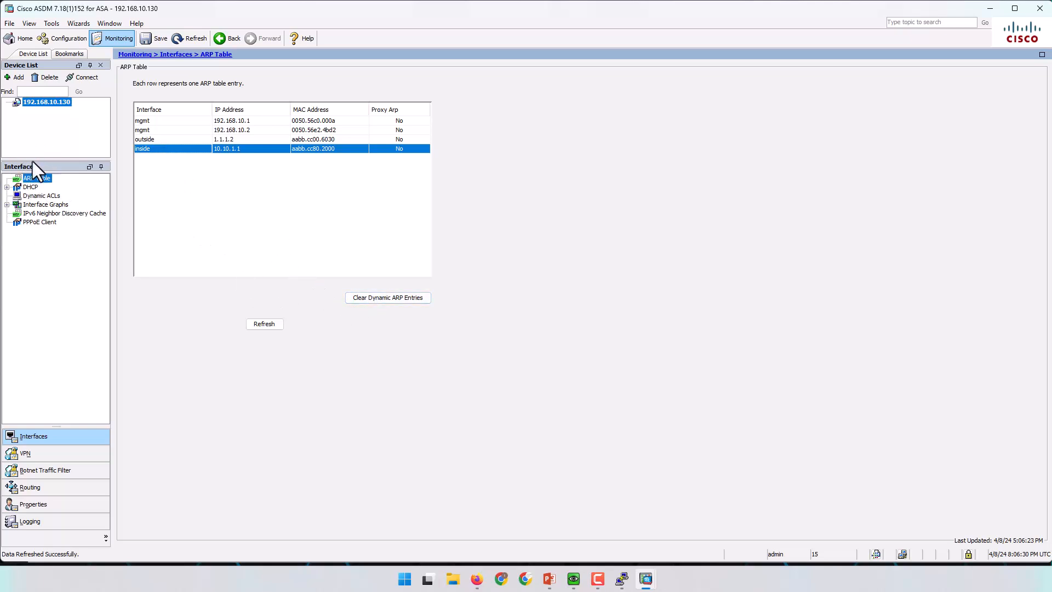
Glance at the ASAv console, then minimize ASDM and the console to reveal the EVE-NG topology.
mouse_move(622, 579)
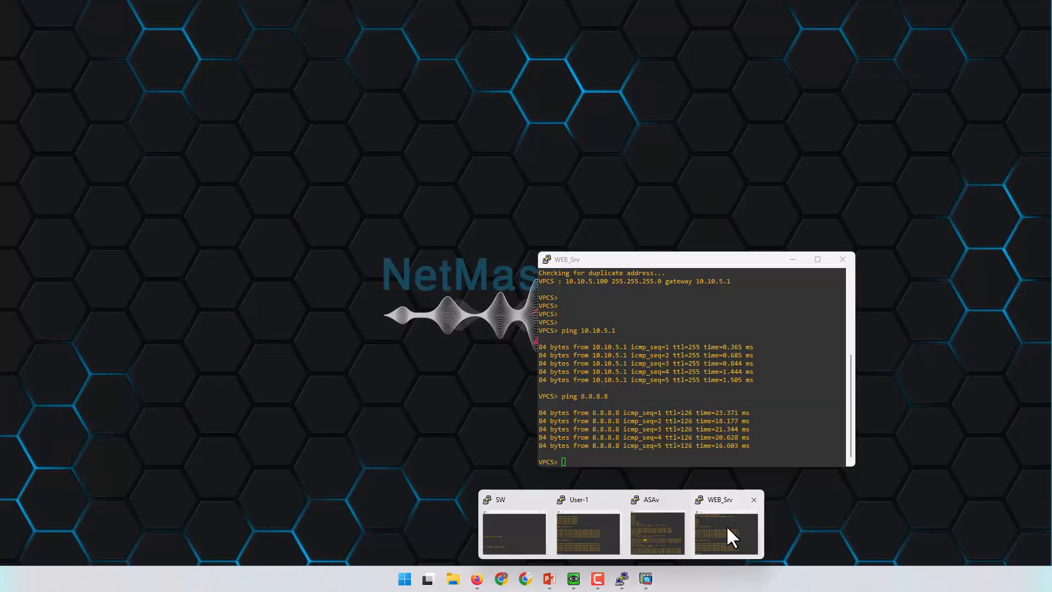
click(660, 526)
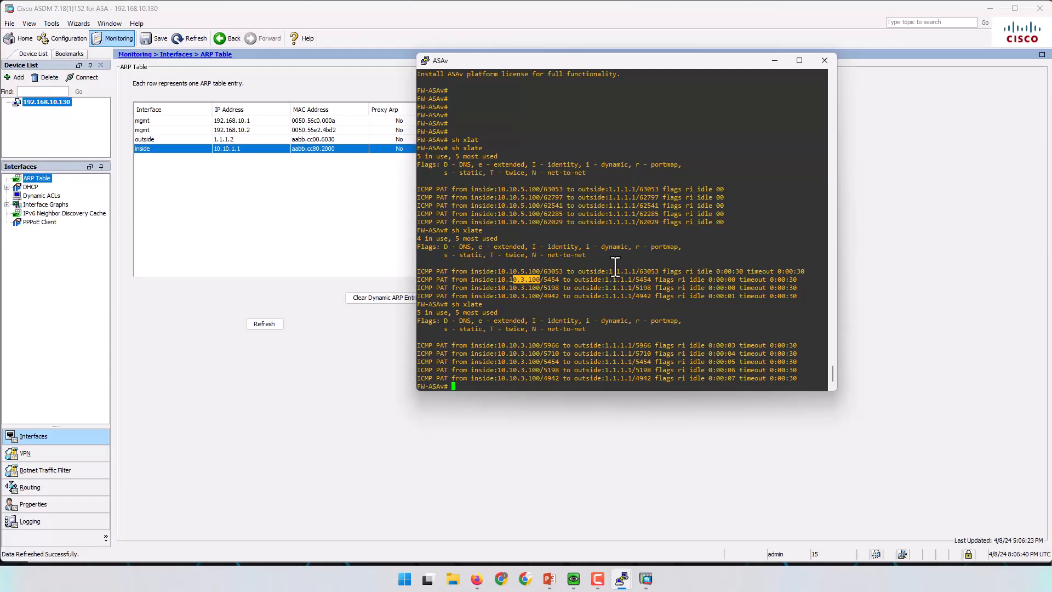
click(273, 247)
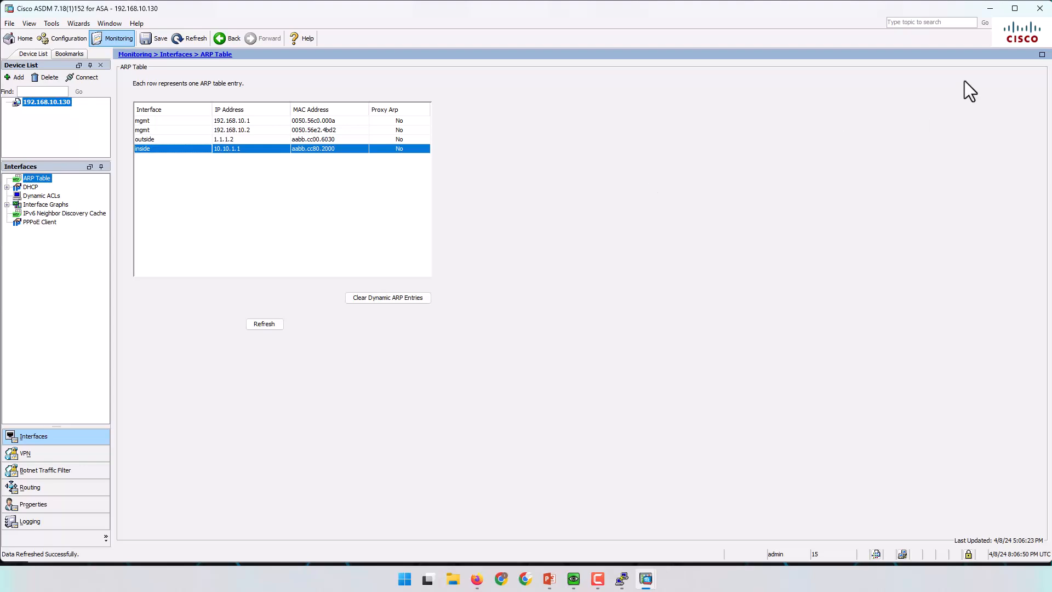
click(986, 8)
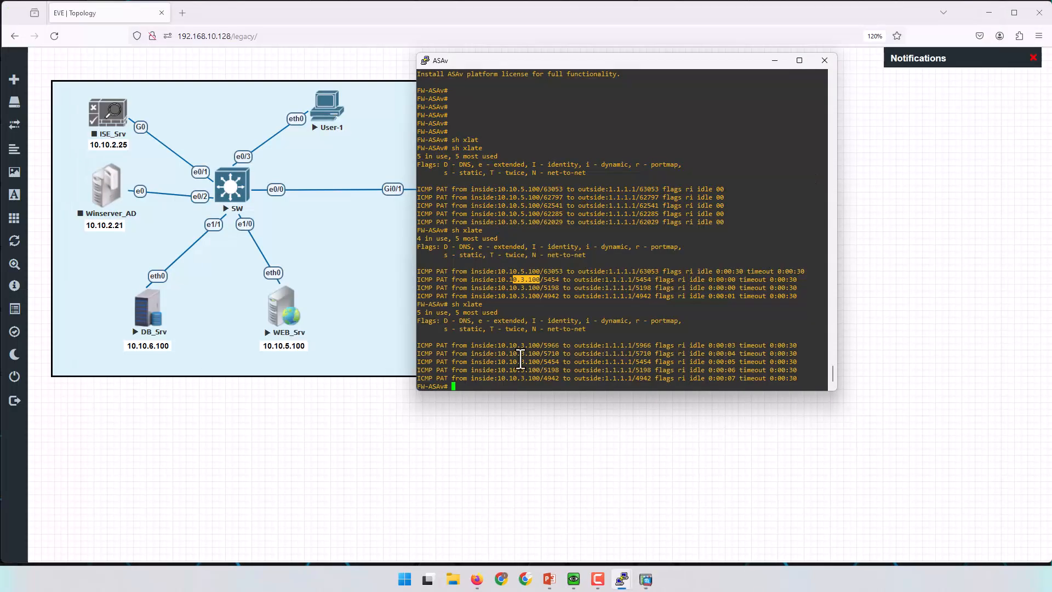
click(779, 60)
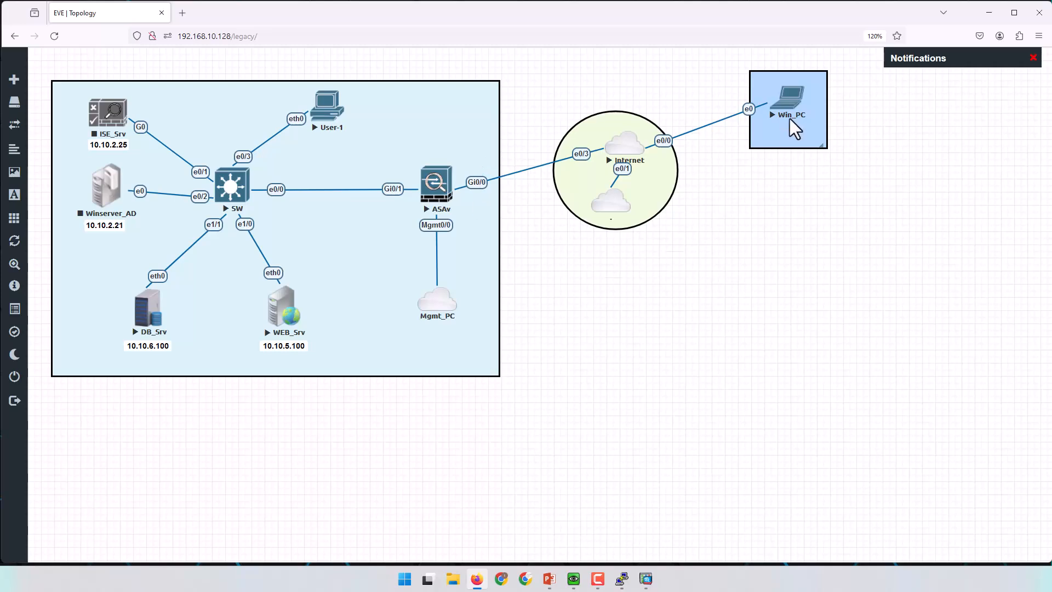